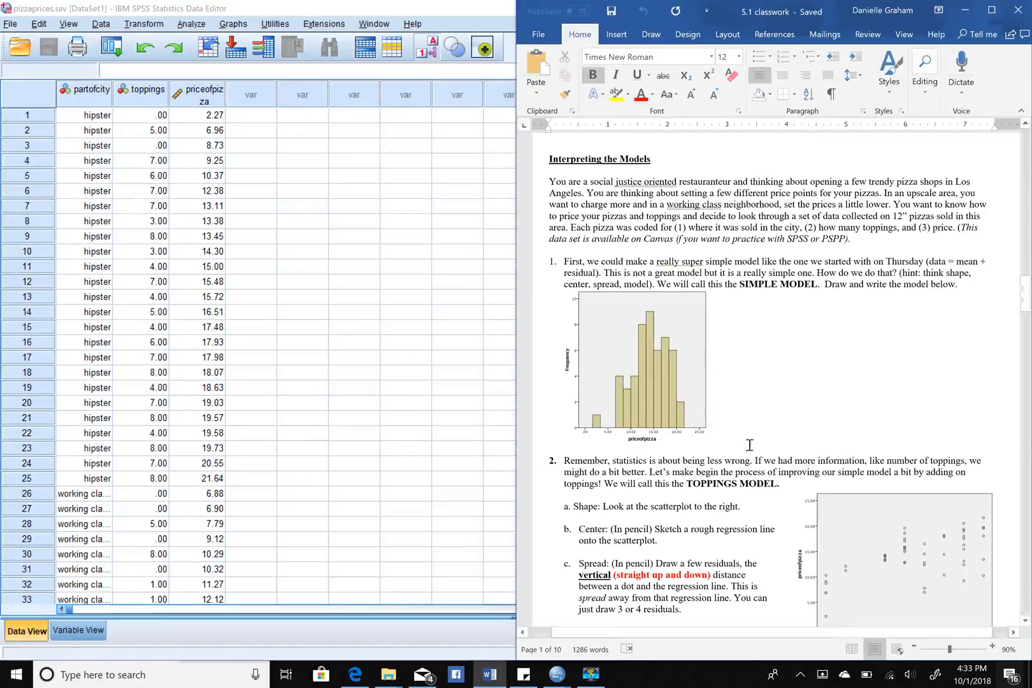
Step: Review question 1 of the pizza pricing worksheet and highlight the formula "data = mean + residual"
{"action": "scroll", "coordinate": [801, 345], "scroll_direction": "down", "scroll_amount": 1}
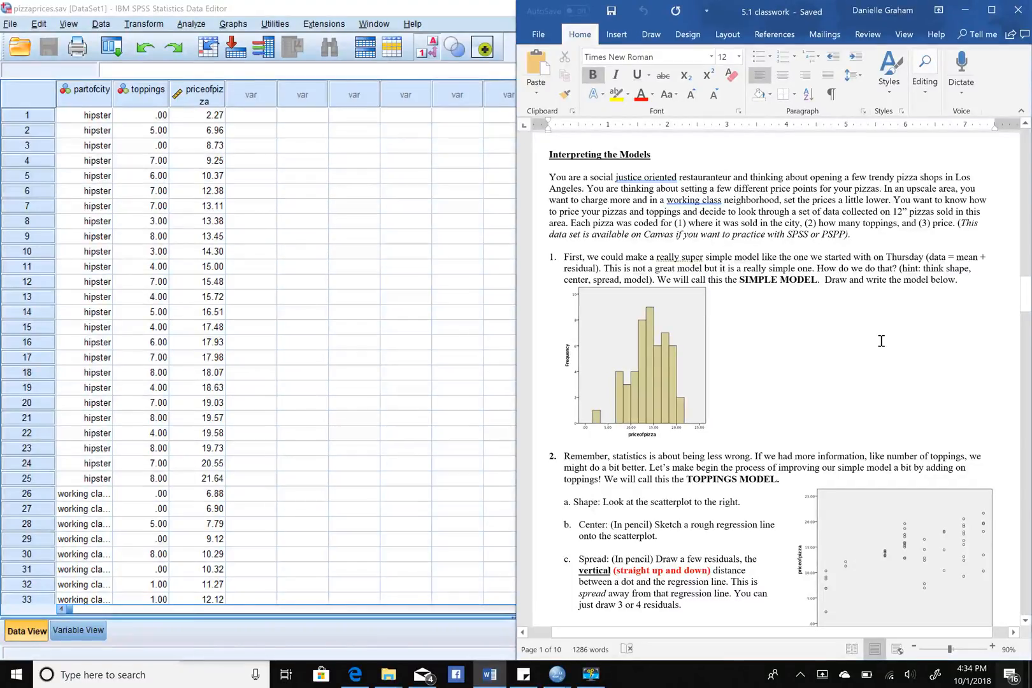
{"action": "scroll", "coordinate": [882, 341], "scroll_direction": "down", "scroll_amount": 2}
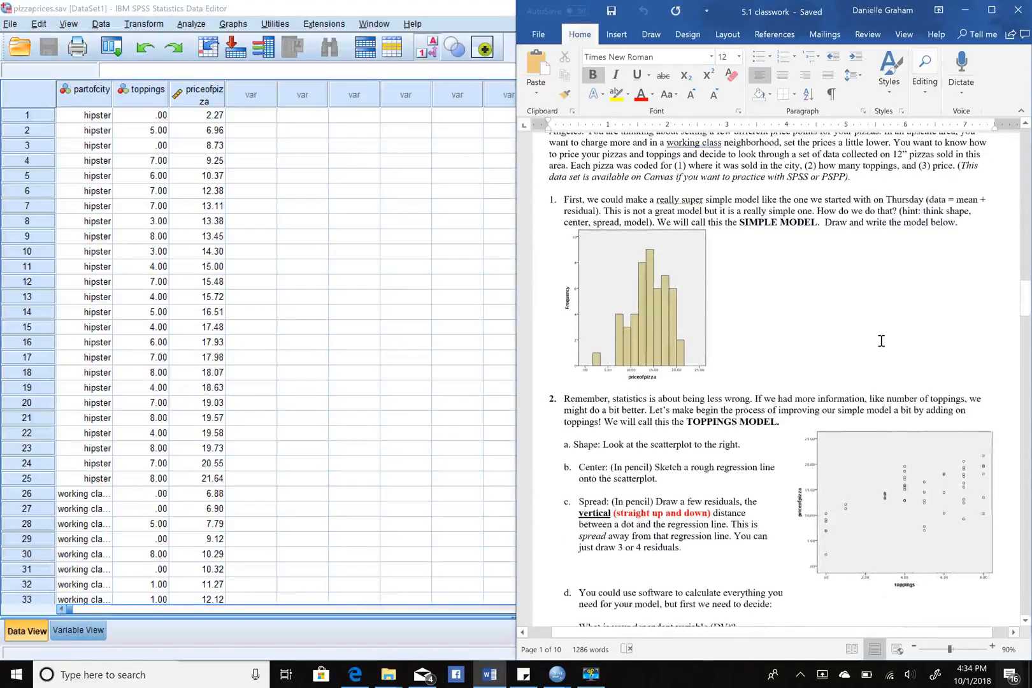
{"action": "scroll", "coordinate": [881, 341], "scroll_direction": "down", "scroll_amount": 1}
{"action": "scroll", "coordinate": [881, 341], "scroll_direction": "up", "scroll_amount": 3}
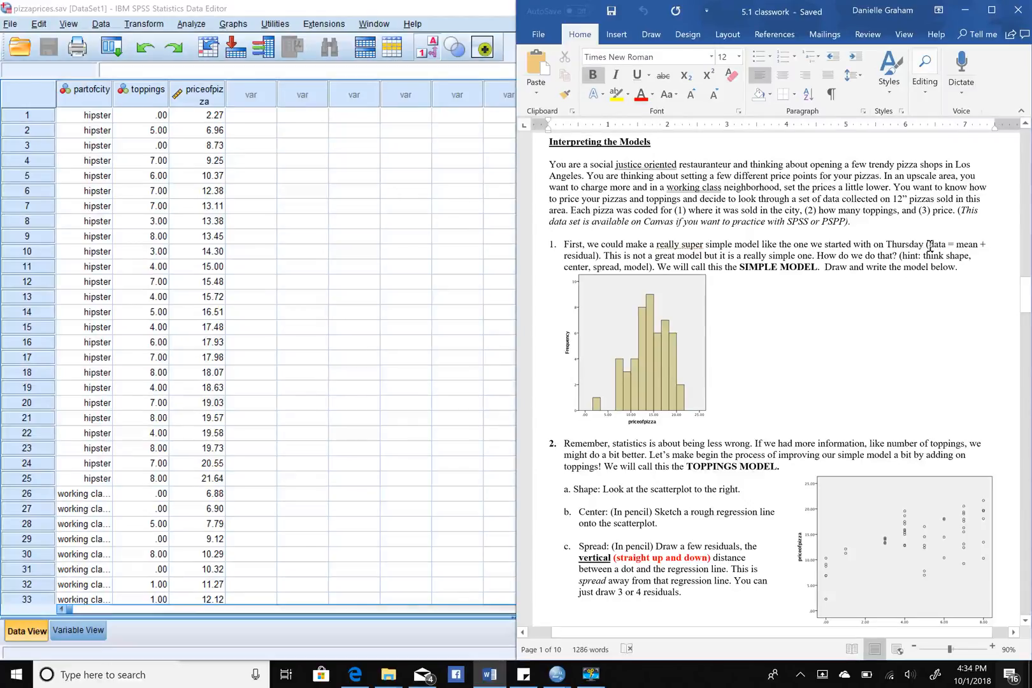
{"action": "left_click_drag", "start_coordinate": [930, 246], "coordinate": [596, 255]}
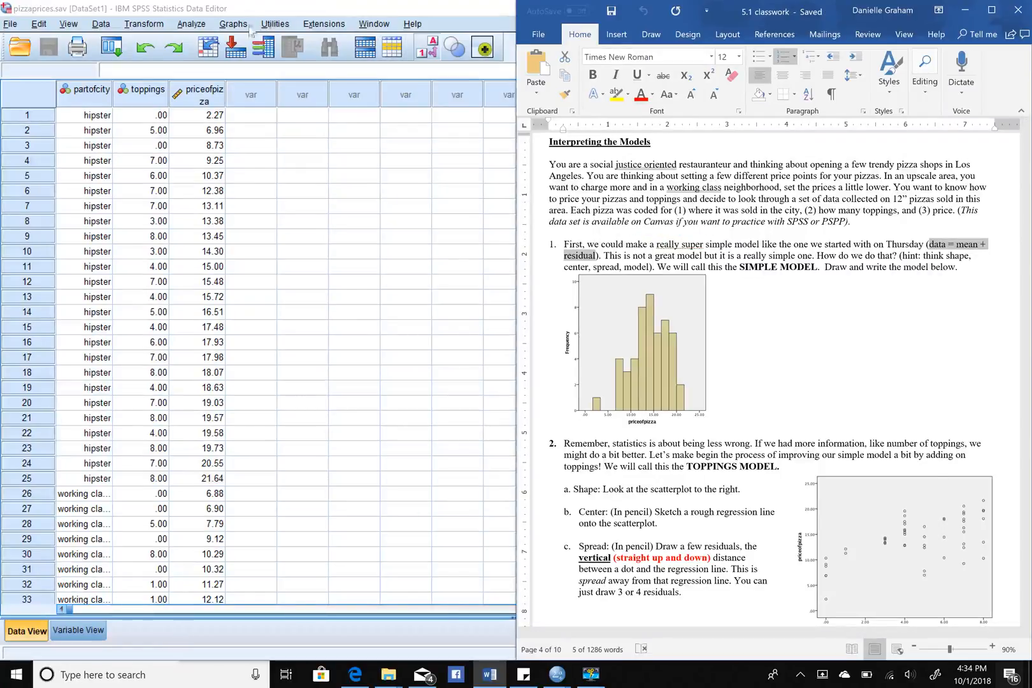
Step: In SPSS, dock the data window beside the worksheet and run Explore with priceofpizza as the dependent variable, displaying statistics only
{"action": "double_click", "coordinate": [231, 7]}
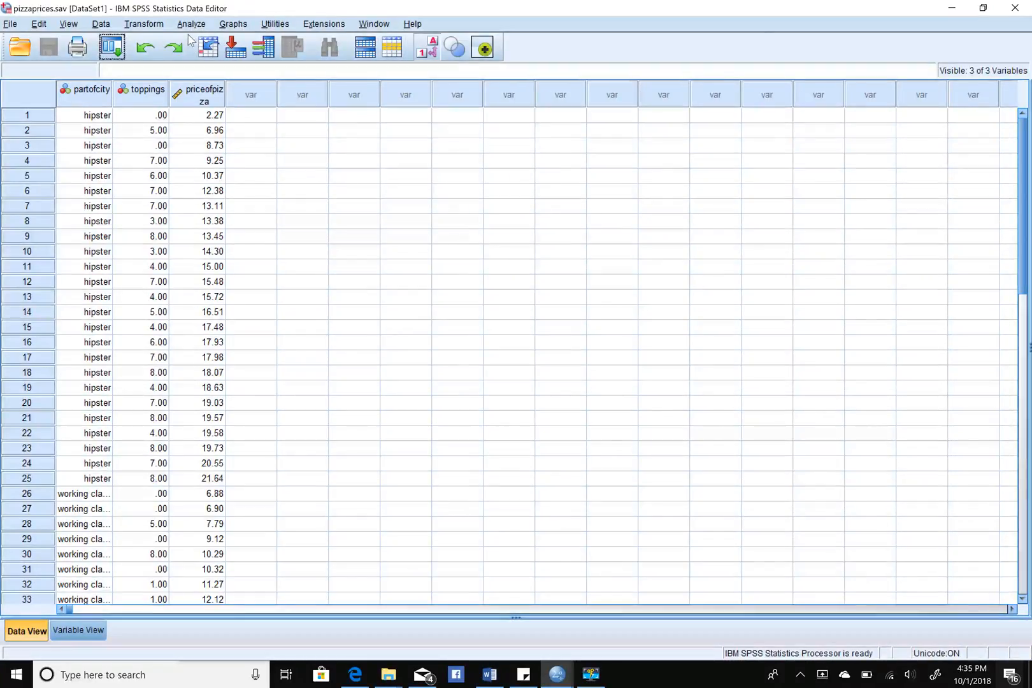
{"action": "key", "text": "super+Left"}
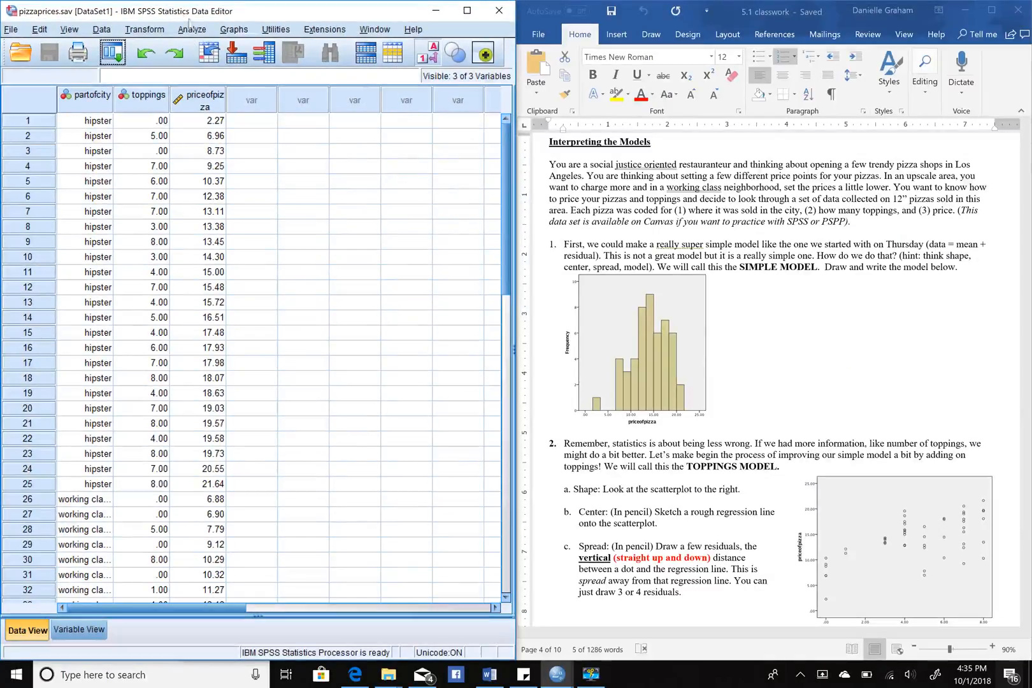
{"action": "left_click", "coordinate": [202, 31]}
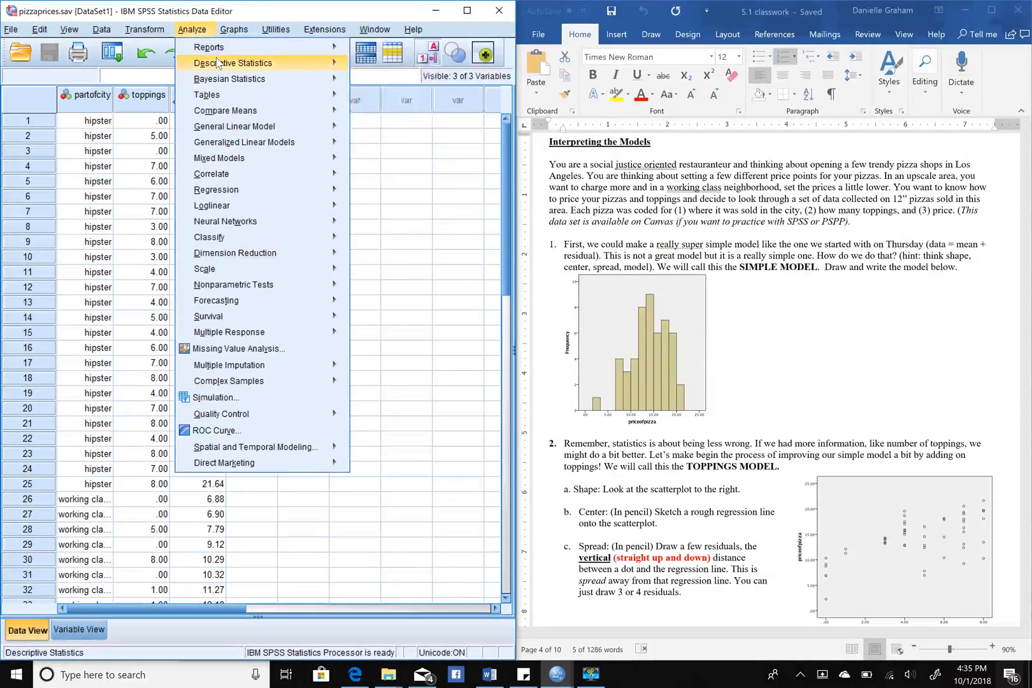
{"action": "mouse_move", "coordinate": [218, 63]}
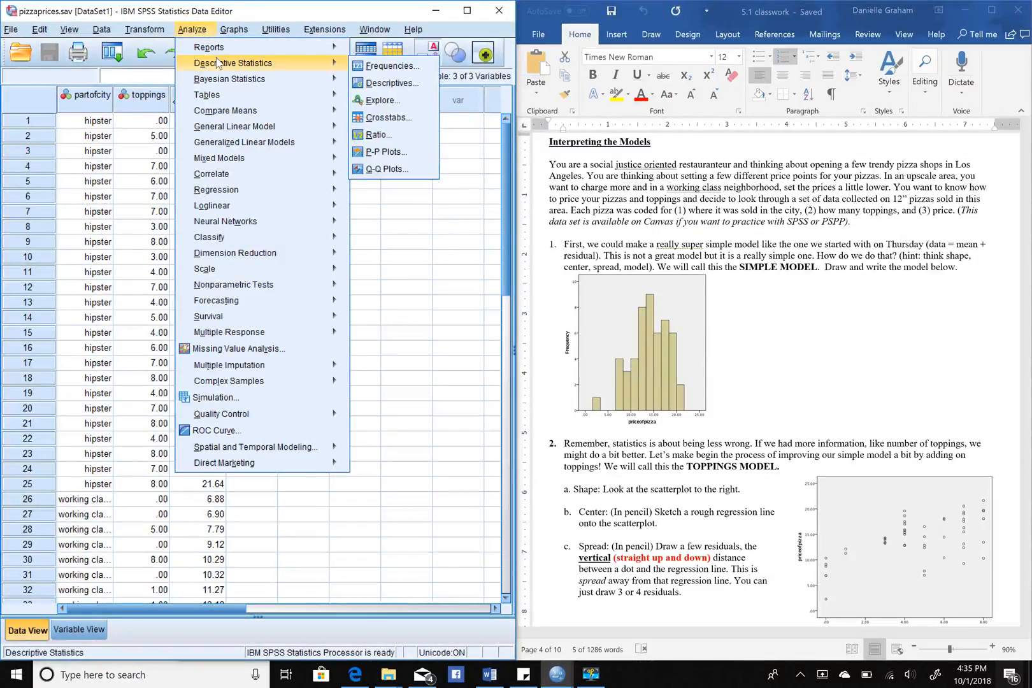
{"action": "left_click", "coordinate": [382, 100]}
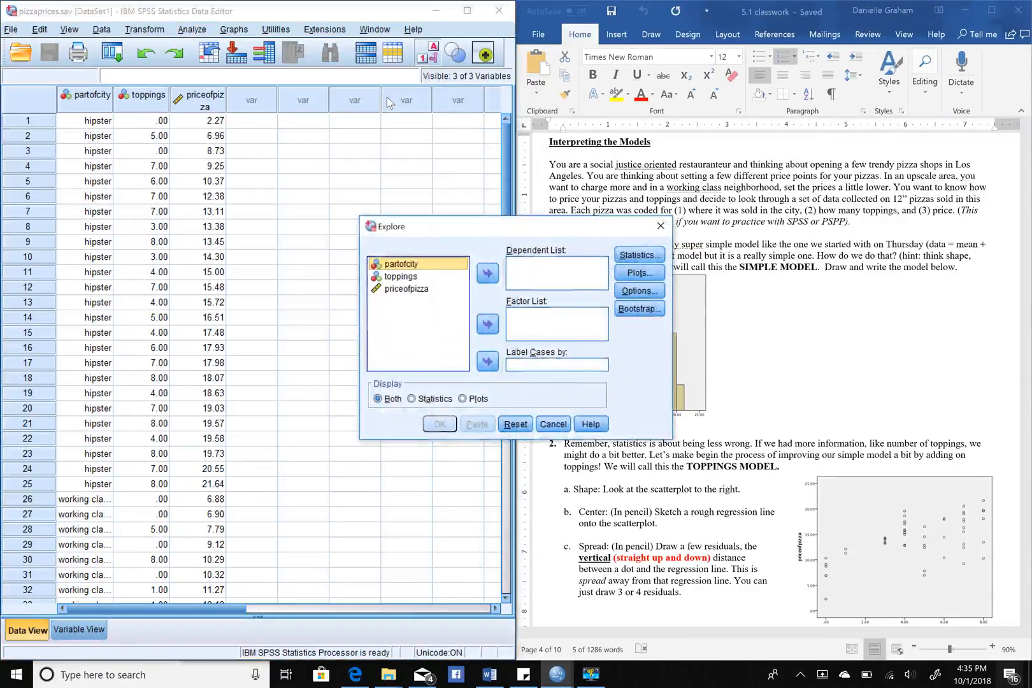
{"action": "left_click", "coordinate": [418, 290]}
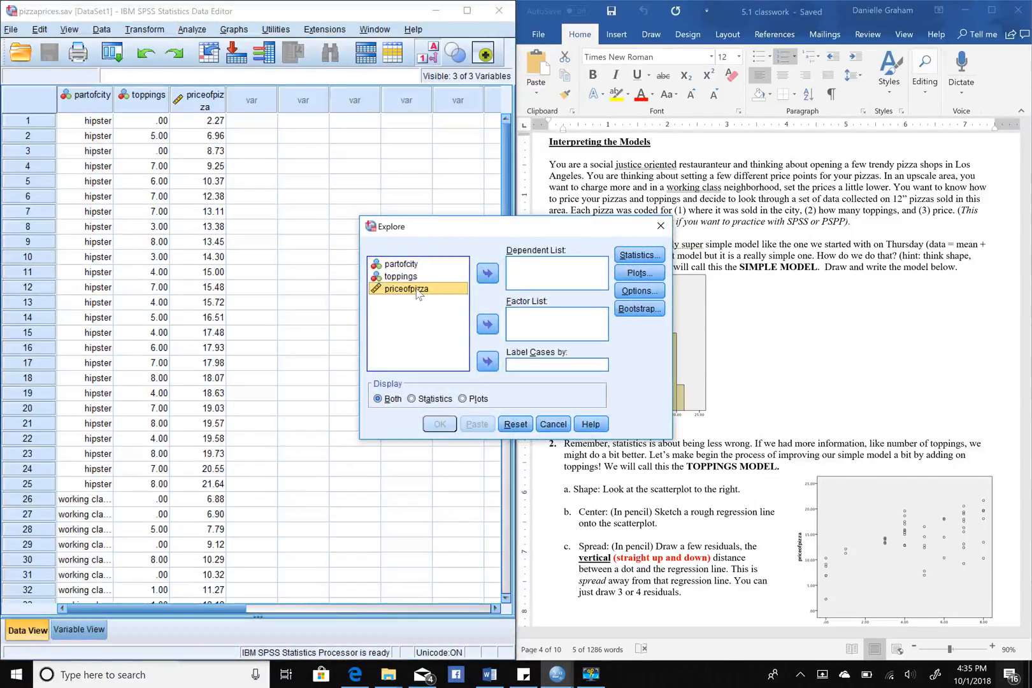
{"action": "left_click", "coordinate": [487, 274]}
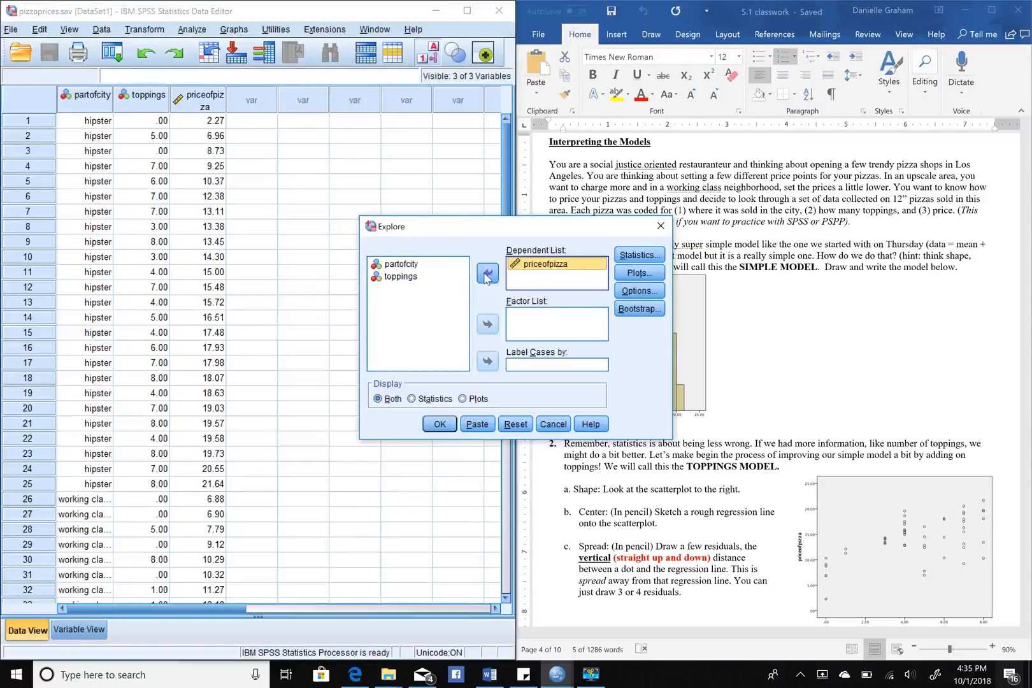
{"action": "left_click", "coordinate": [435, 399]}
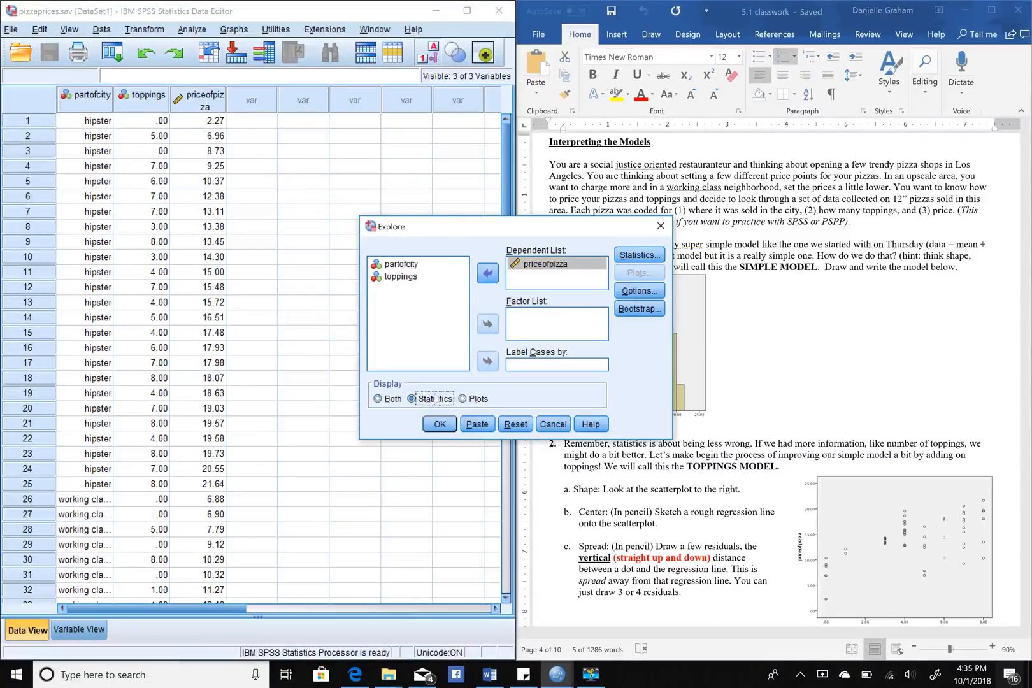
{"action": "left_click", "coordinate": [450, 425]}
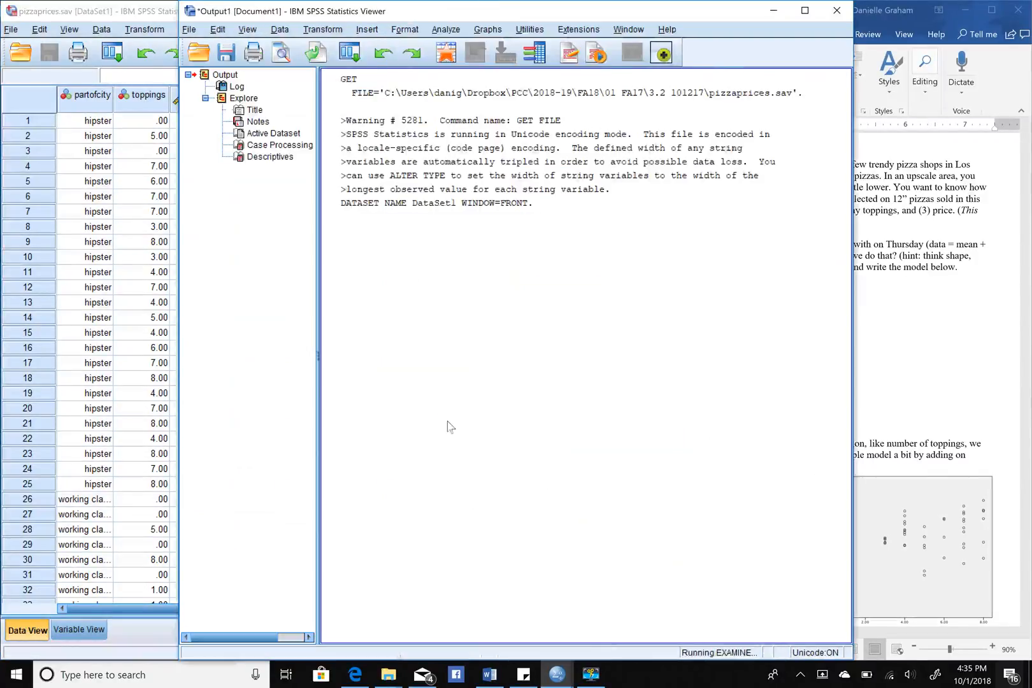
{"action": "left_click", "coordinate": [450, 425]}
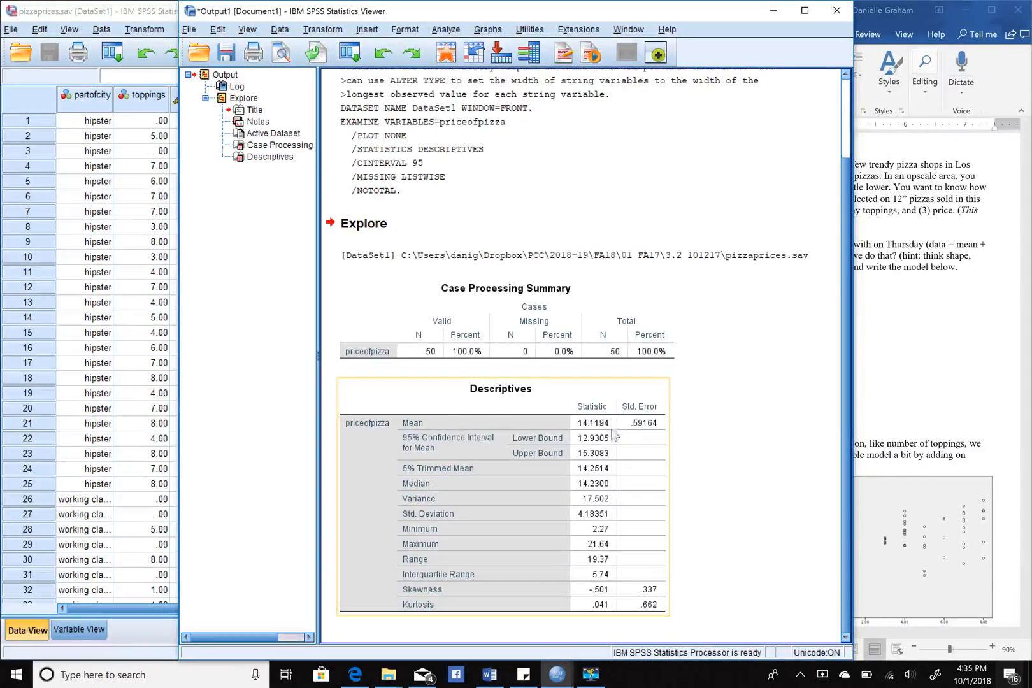
Step: Consult the mean in the Descriptives table and record "mean = 14.12" beside the histogram in the Word worksheet
{"action": "left_click", "coordinate": [680, 457]}
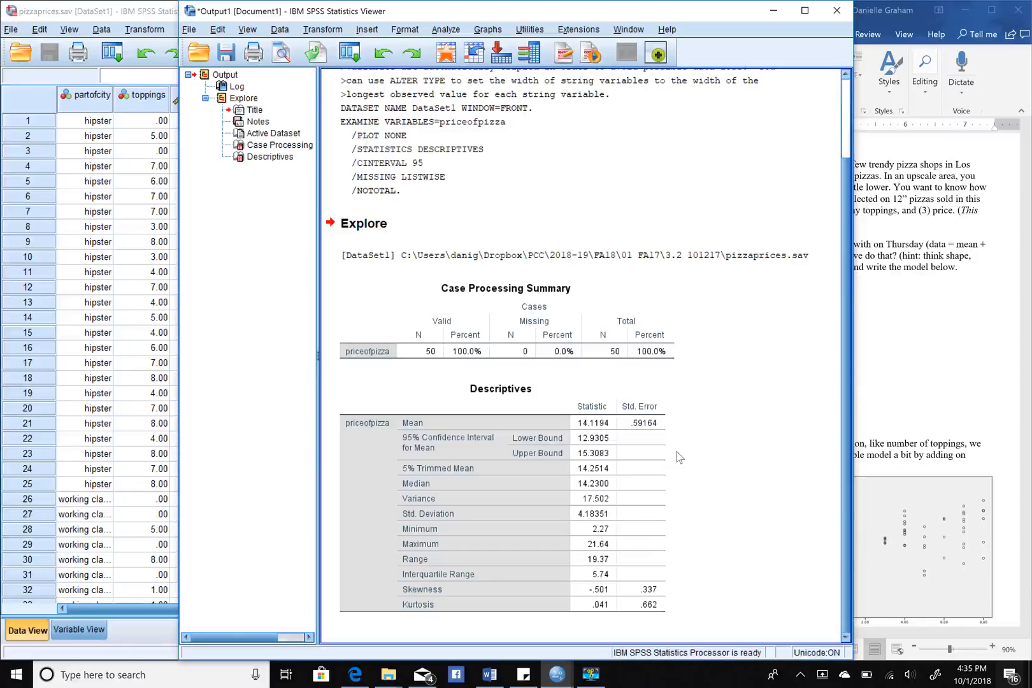
{"action": "left_click", "coordinate": [607, 464]}
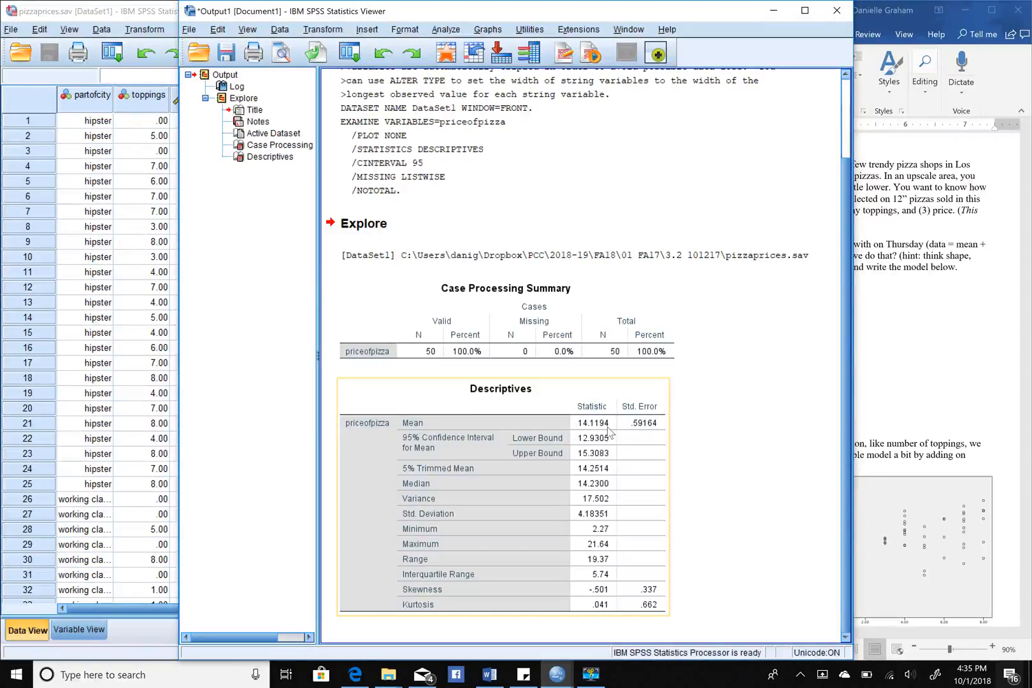
{"action": "left_click", "coordinate": [896, 371]}
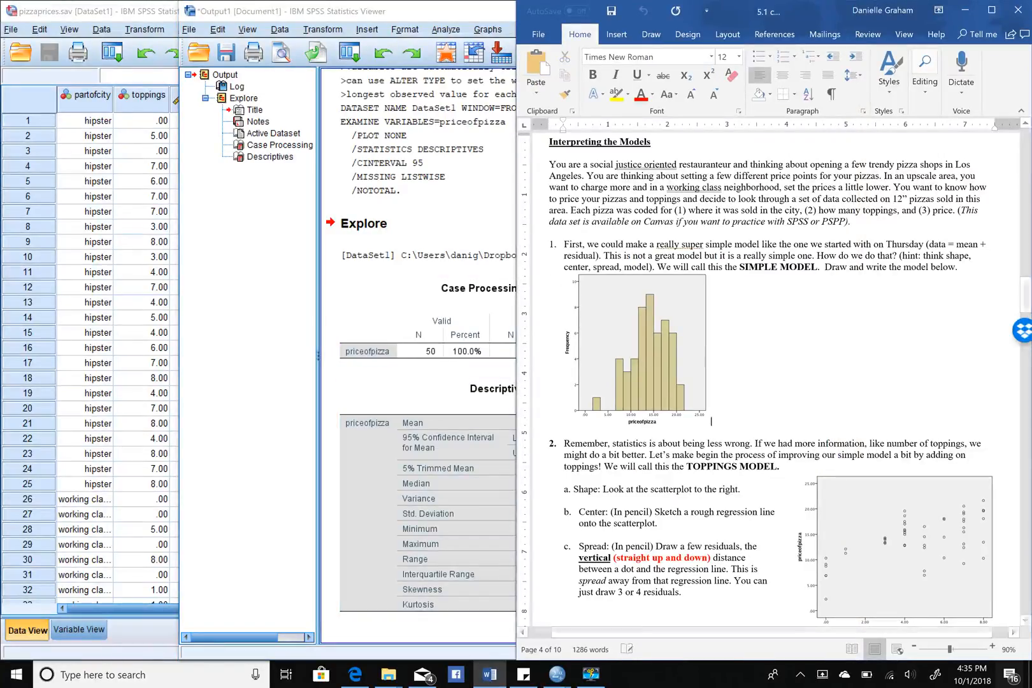
{"action": "type", "text": "mean ="}
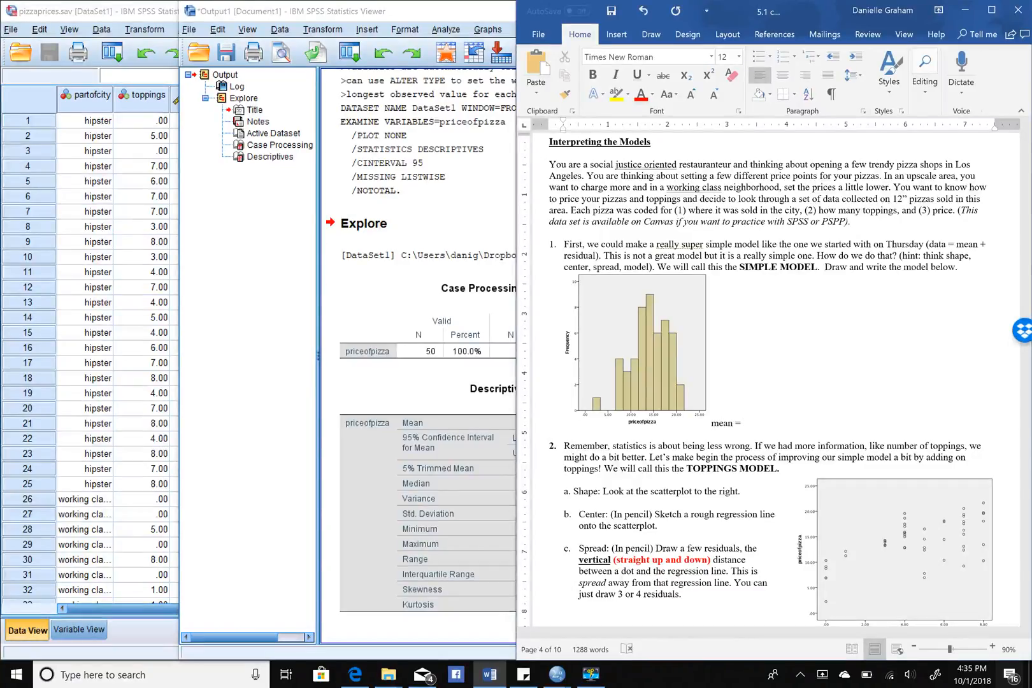
{"action": "key", "text": "alt+Tab"}
{"action": "key", "text": "alt+Tab"}
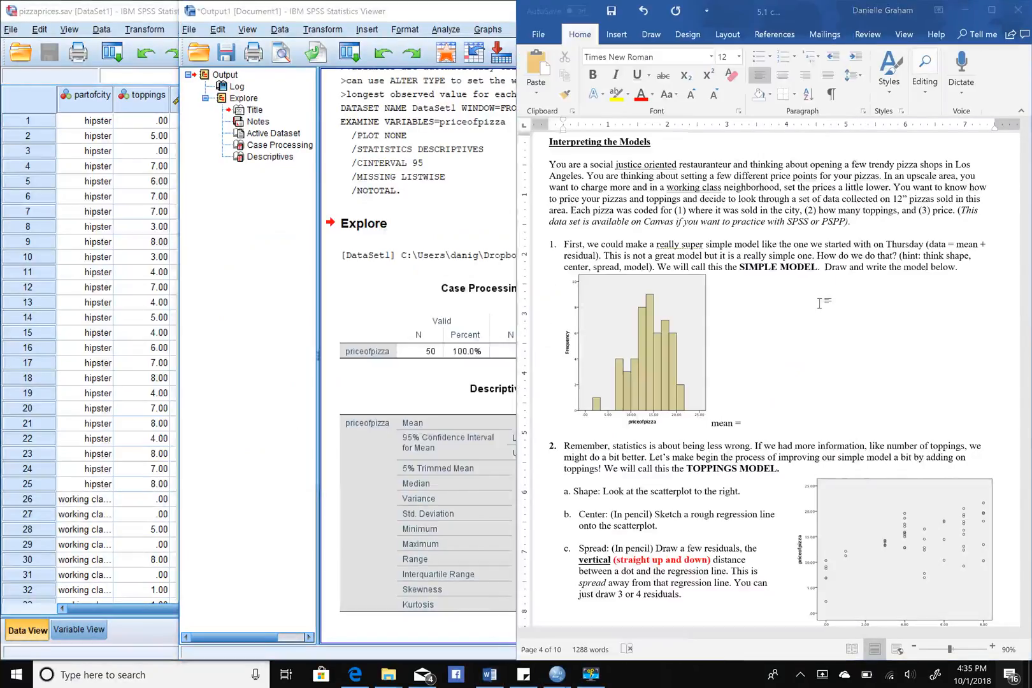
{"action": "type", "text": "14.12"}
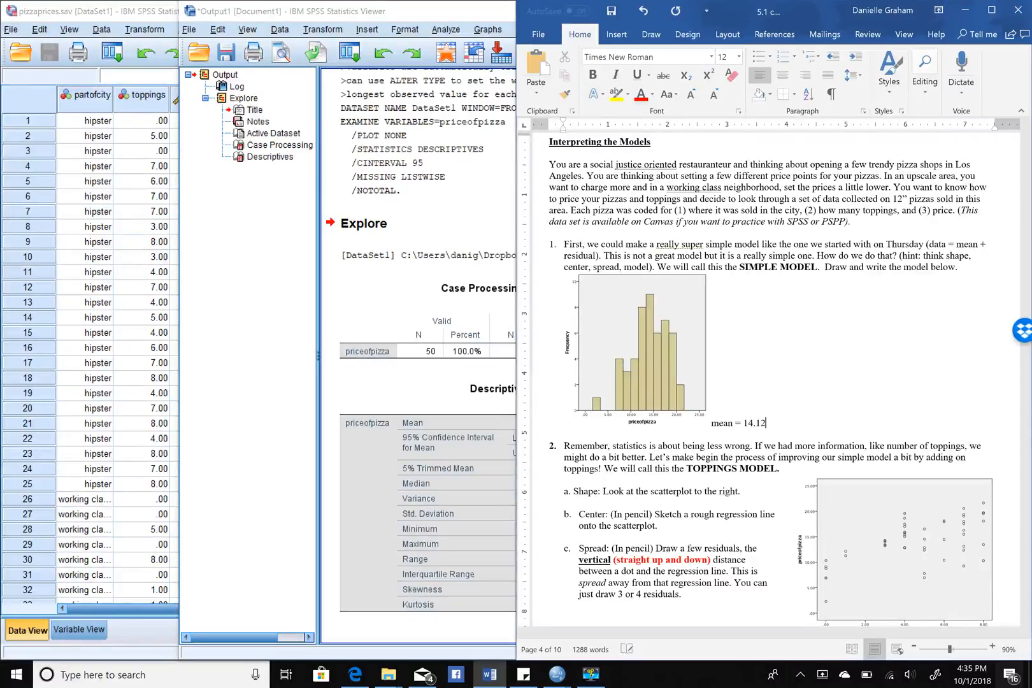
Step: Add "std. dev = 4.18" after the mean beside the histogram, using the SPSS Descriptives output
{"action": "key", "text": "alt+Tab"}
{"action": "key", "text": "alt+Tab"}
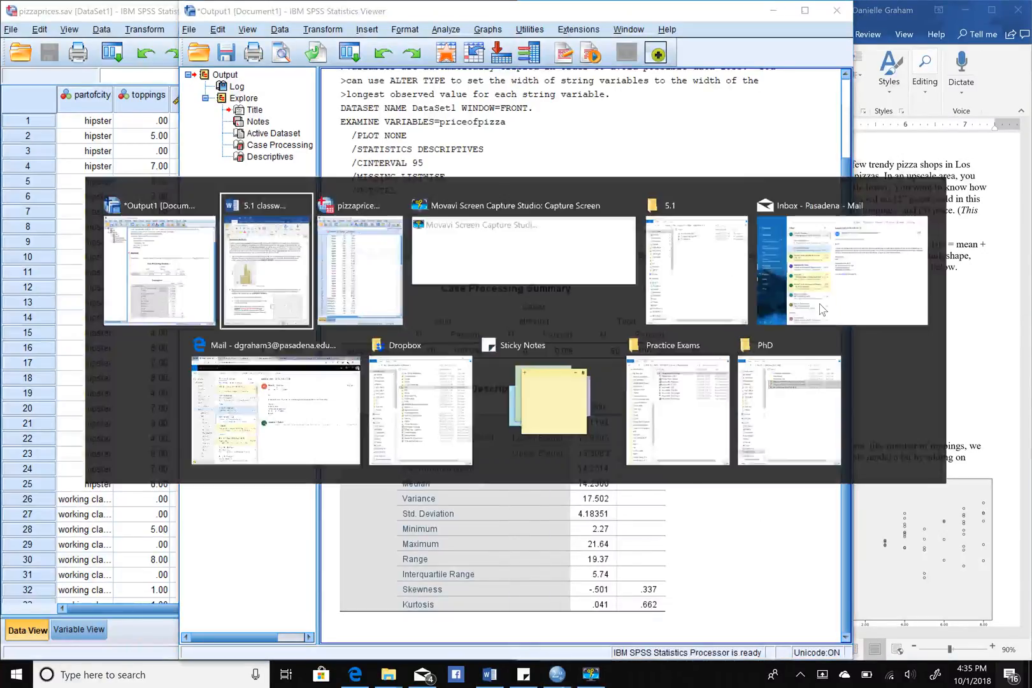
{"action": "type", "text": "s"}
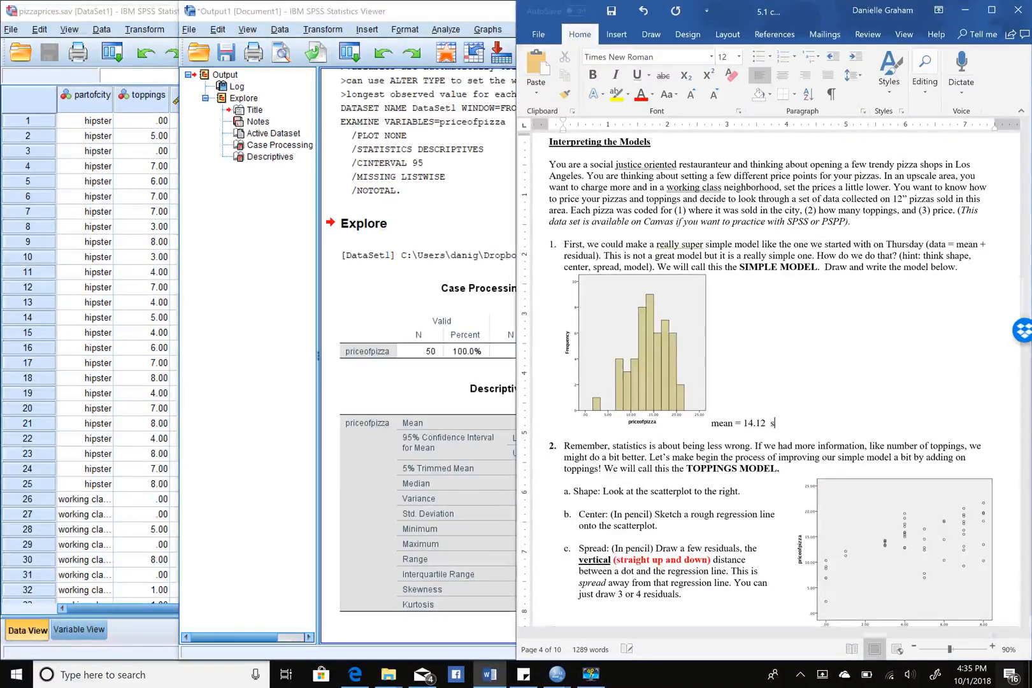
{"action": "type", "text": "td. dev ="}
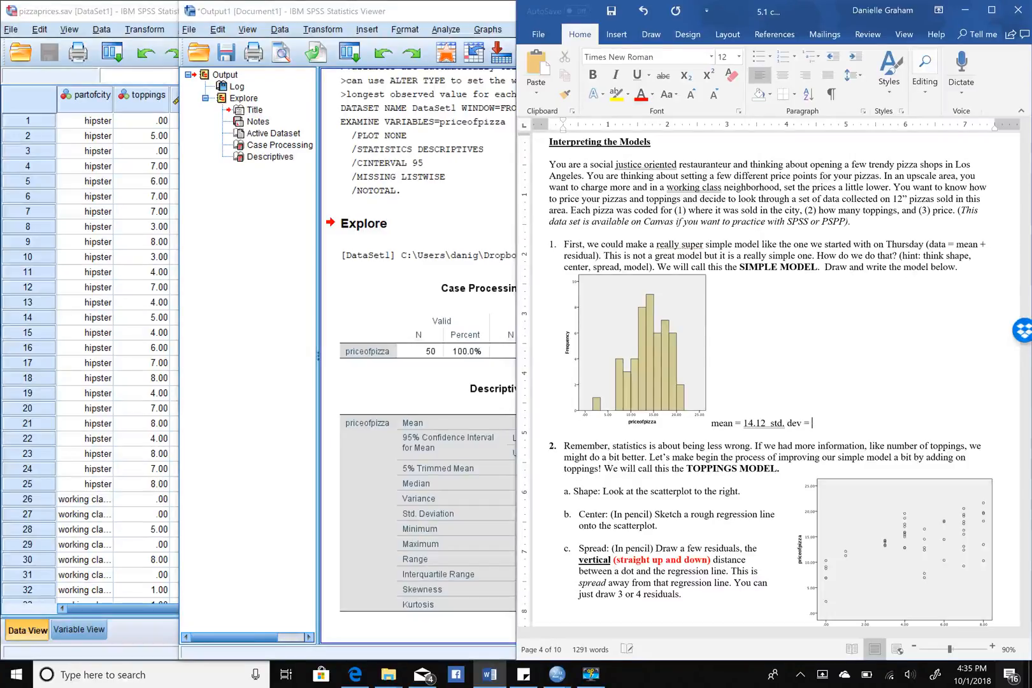
{"action": "key", "text": "alt+Tab"}
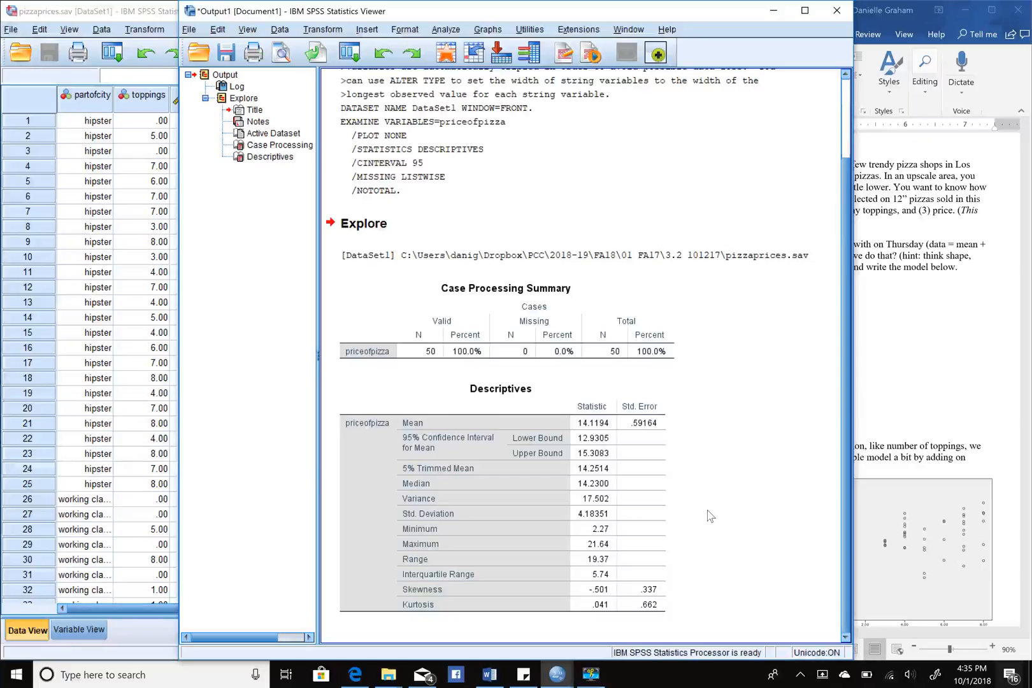
{"action": "key", "text": "alt+Tab"}
{"action": "type", "text": "4."}
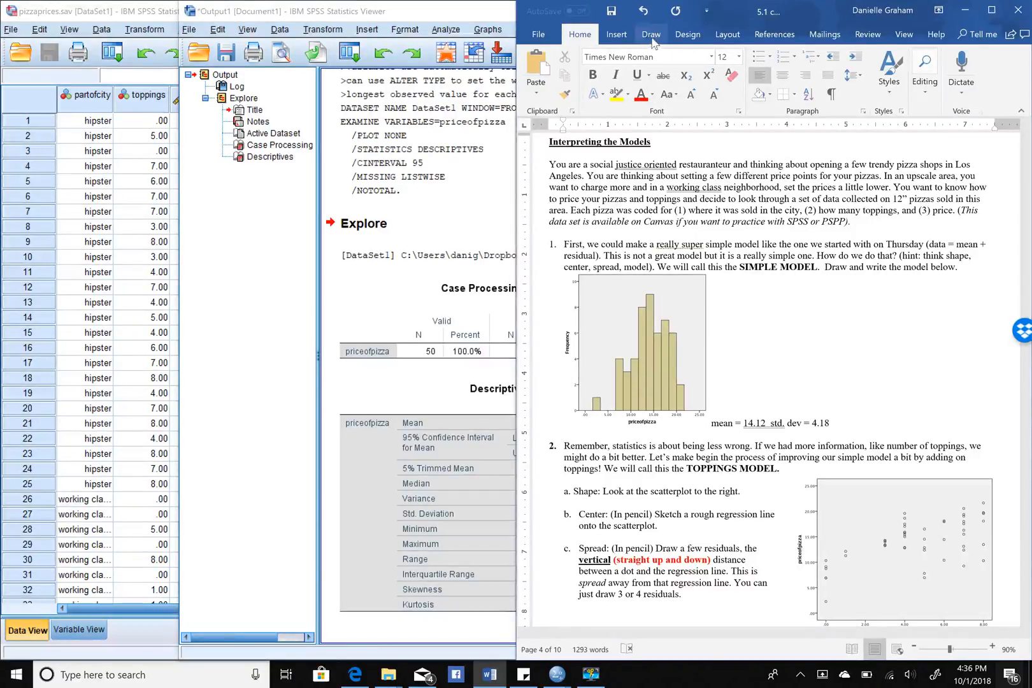
Step: Sketch a red bell curve over the price histogram, with a vertical line at the mean labelled "x̄ = 14.12"
{"action": "left_click", "coordinate": [652, 39]}
{"action": "left_click", "coordinate": [690, 85]}
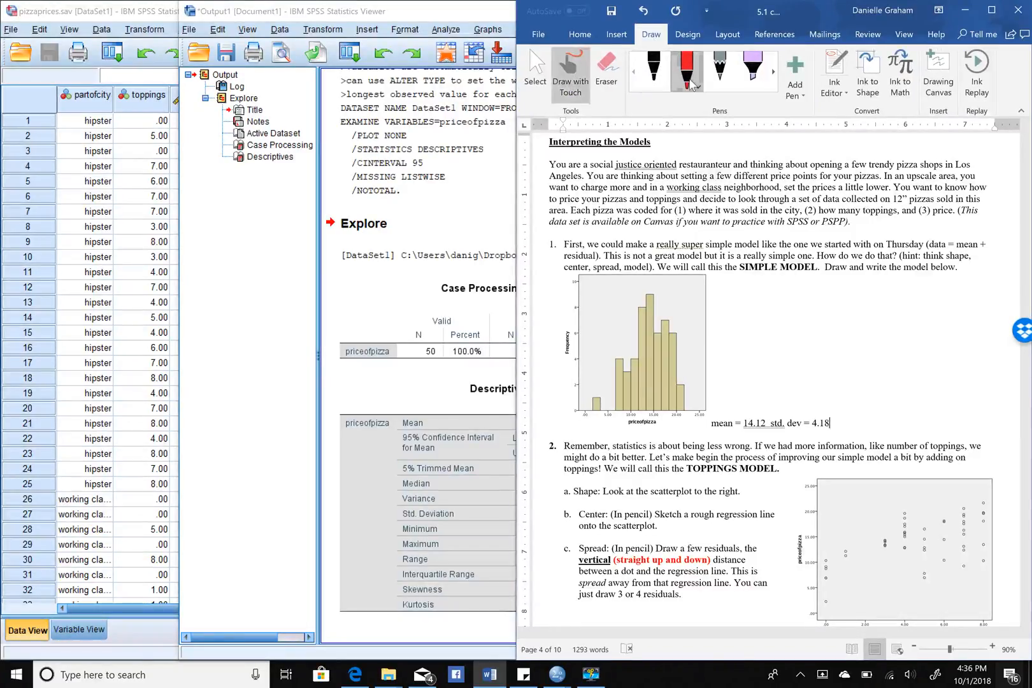
{"action": "mouse_move", "coordinate": [582, 398]}
{"action": "left_mouse_down"}
{"action": "mouse_move", "coordinate": [663, 300]}
{"action": "mouse_move", "coordinate": [708, 400]}
{"action": "left_mouse_up"}
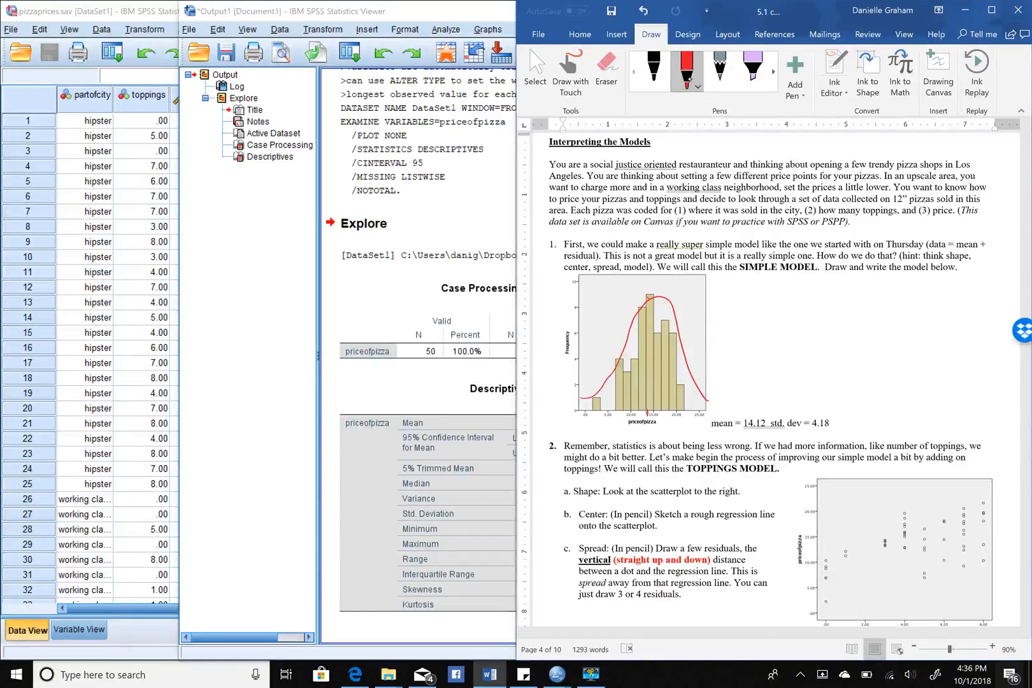
{"action": "left_click_drag", "start_coordinate": [647, 411], "coordinate": [648, 295]}
{"action": "left_click_drag", "start_coordinate": [627, 432], "coordinate": [703, 441]}
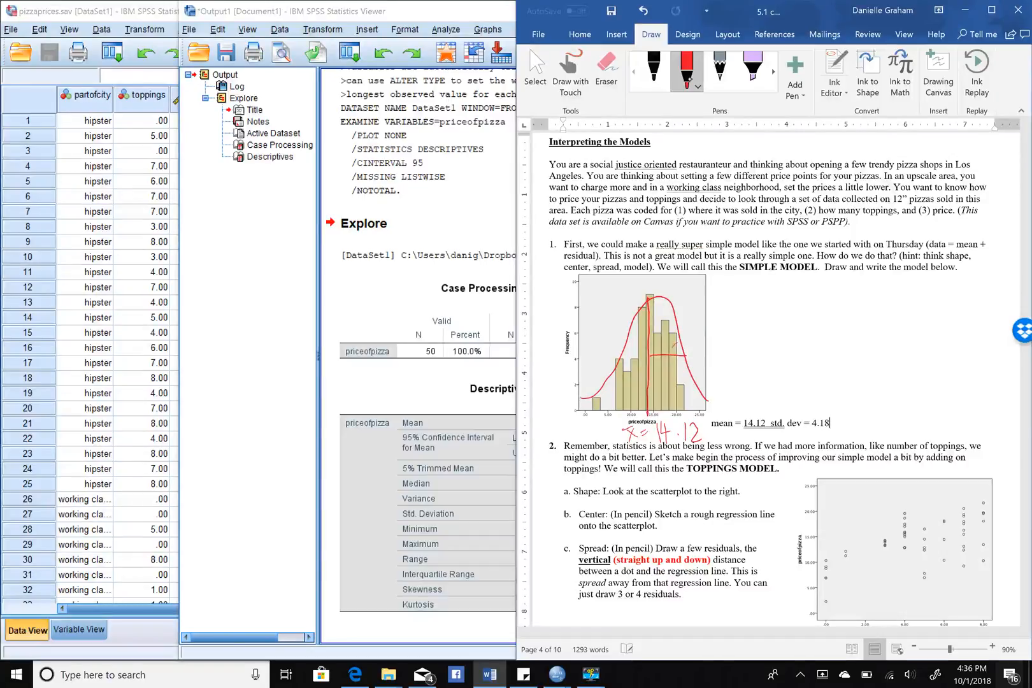
Step: Draw a red leader from the curve's spread and label it "s = 4.18", undoing the miswritten decimals
{"action": "mouse_move", "coordinate": [673, 345]}
{"action": "left_mouse_down"}
{"action": "mouse_move", "coordinate": [778, 320]}
{"action": "mouse_move", "coordinate": [798, 325]}
{"action": "left_mouse_up"}
{"action": "mouse_move", "coordinate": [794, 313]}
{"action": "left_mouse_down"}
{"action": "mouse_move", "coordinate": [793, 336]}
{"action": "mouse_move", "coordinate": [816, 315]}
{"action": "left_mouse_up"}
{"action": "left_click", "coordinate": [802, 334]}
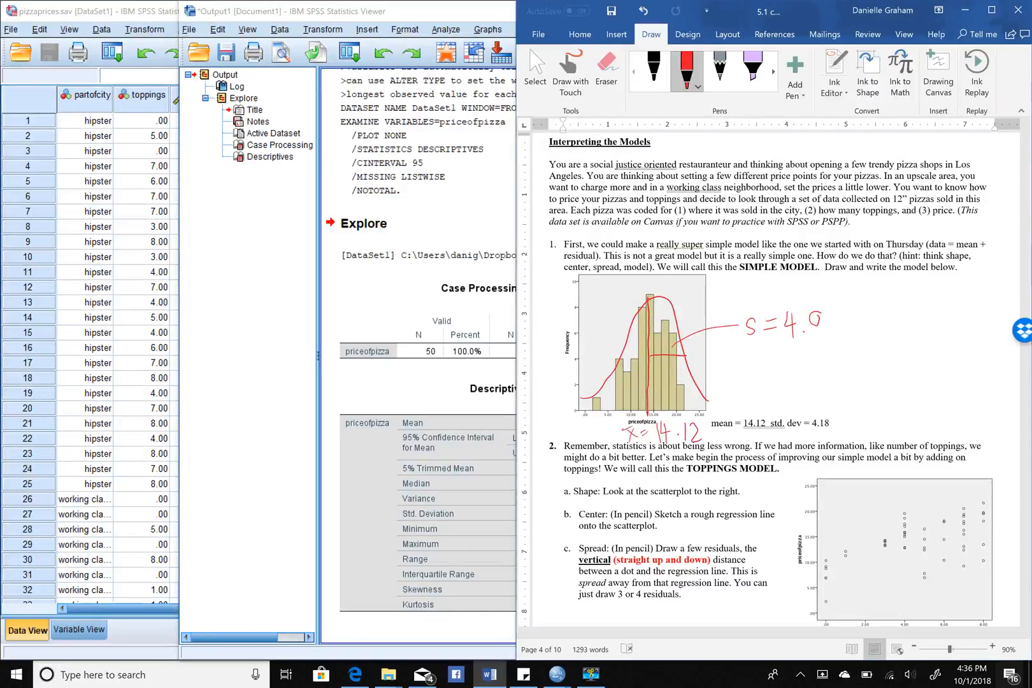
{"action": "left_click", "coordinate": [644, 11]}
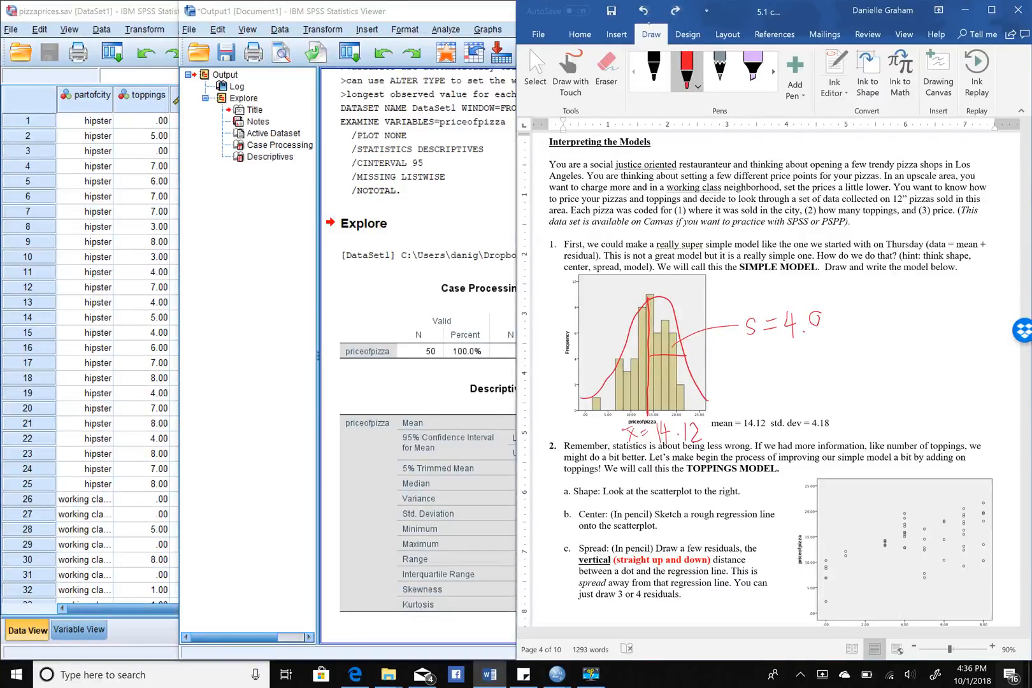
{"action": "left_click", "coordinate": [644, 11]}
{"action": "mouse_move", "coordinate": [812, 309]}
{"action": "left_mouse_down"}
{"action": "mouse_move", "coordinate": [813, 339]}
{"action": "mouse_move", "coordinate": [831, 311]}
{"action": "left_mouse_up"}
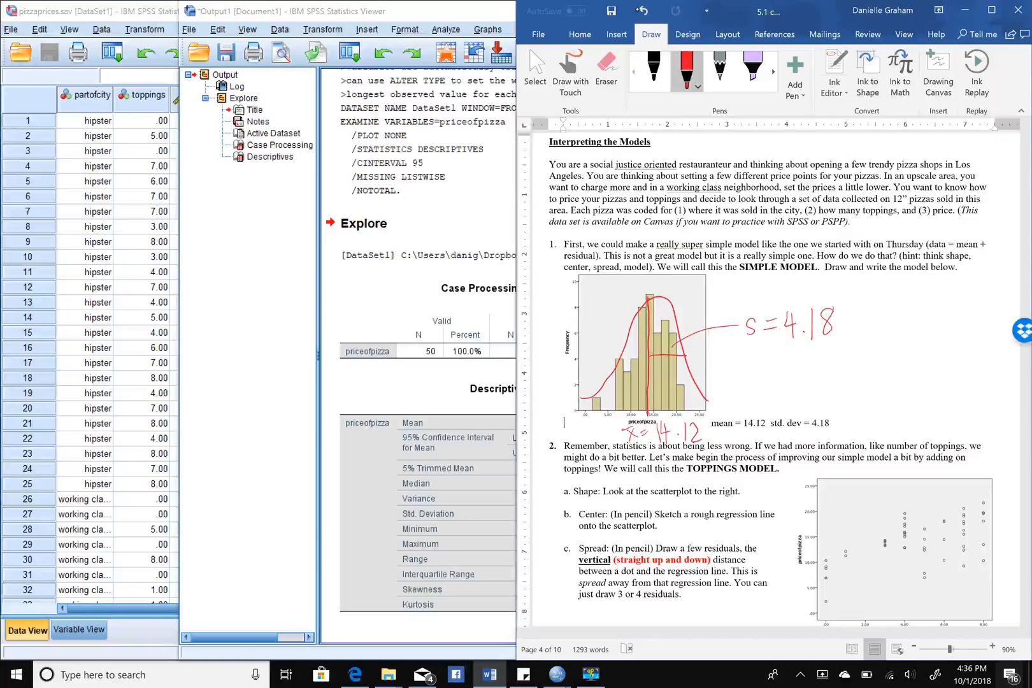
Step: Handwrite the simple model "price = 14.12 + residual" in red beside the histogram
{"action": "mouse_move", "coordinate": [733, 370]}
{"action": "left_mouse_down"}
{"action": "mouse_move", "coordinate": [743, 395]}
{"action": "mouse_move", "coordinate": [791, 374]}
{"action": "mouse_move", "coordinate": [862, 375]}
{"action": "left_mouse_up"}
{"action": "left_click", "coordinate": [769, 365]}
{"action": "mouse_move", "coordinate": [858, 363]}
{"action": "left_mouse_down"}
{"action": "mouse_move", "coordinate": [858, 390]}
{"action": "mouse_move", "coordinate": [879, 389]}
{"action": "left_mouse_up"}
{"action": "left_click", "coordinate": [868, 385]}
{"action": "mouse_move", "coordinate": [884, 368]}
{"action": "left_mouse_down"}
{"action": "mouse_move", "coordinate": [887, 384]}
{"action": "mouse_move", "coordinate": [900, 384]}
{"action": "left_mouse_up"}
{"action": "left_click_drag", "start_coordinate": [916, 374], "coordinate": [969, 382]}
{"action": "mouse_move", "coordinate": [980, 374]}
{"action": "left_mouse_down"}
{"action": "mouse_move", "coordinate": [980, 358]}
{"action": "mouse_move", "coordinate": [1018, 383]}
{"action": "left_mouse_up"}
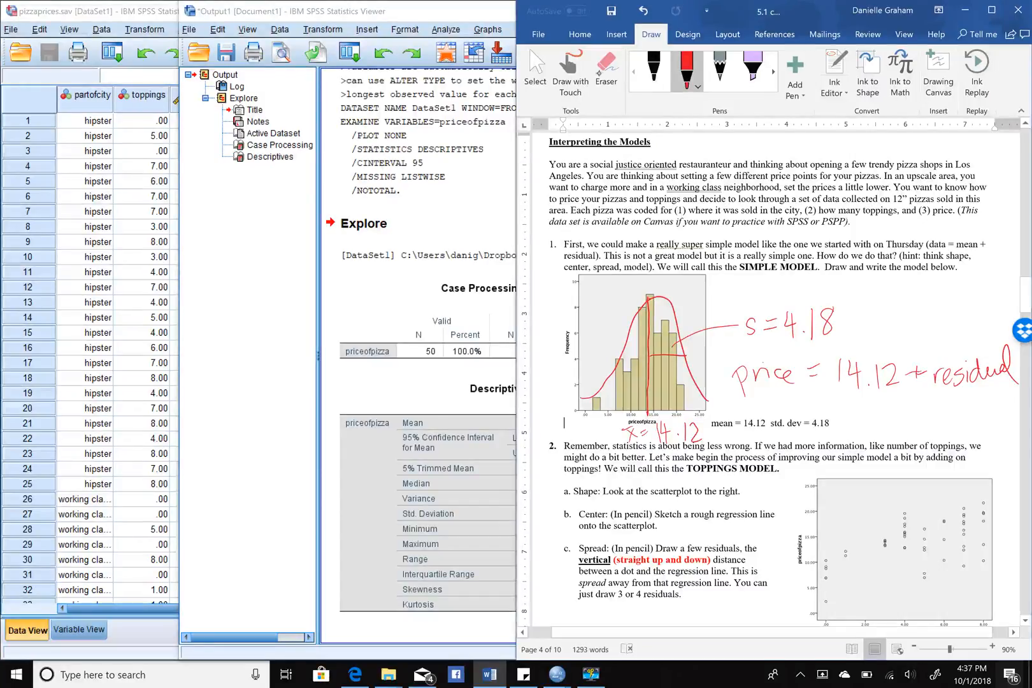
Step: Erase the red curve, the mean and spread labels, and the handwritten model equation around the histogram
{"action": "left_click", "coordinate": [606, 69]}
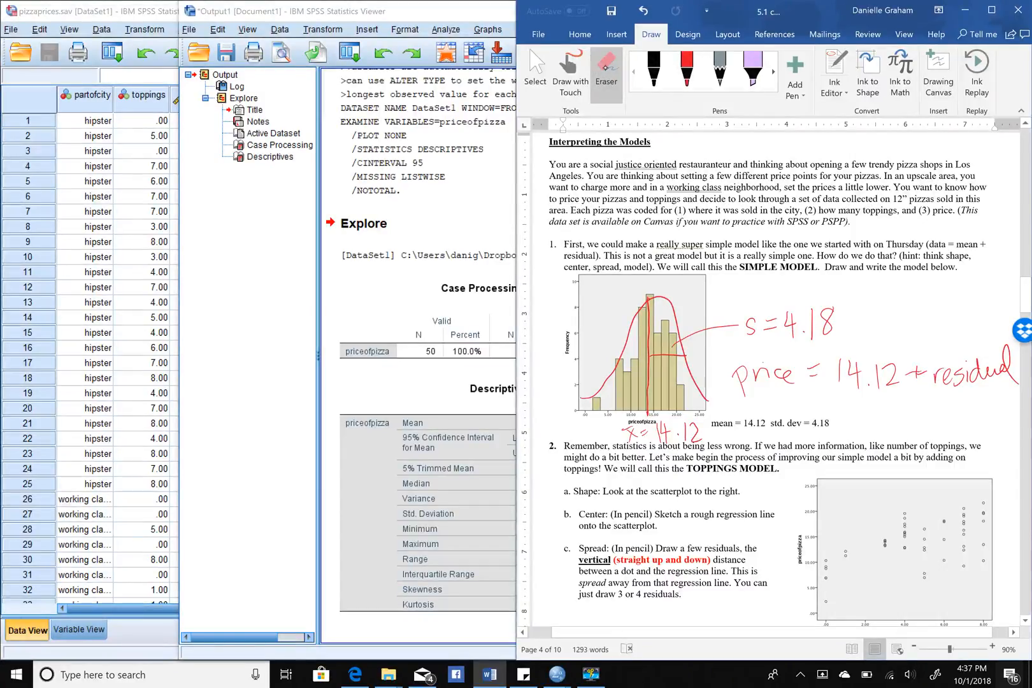
{"action": "mouse_move", "coordinate": [683, 338]}
{"action": "left_mouse_down"}
{"action": "mouse_move", "coordinate": [664, 433]}
{"action": "mouse_move", "coordinate": [696, 434]}
{"action": "left_mouse_up"}
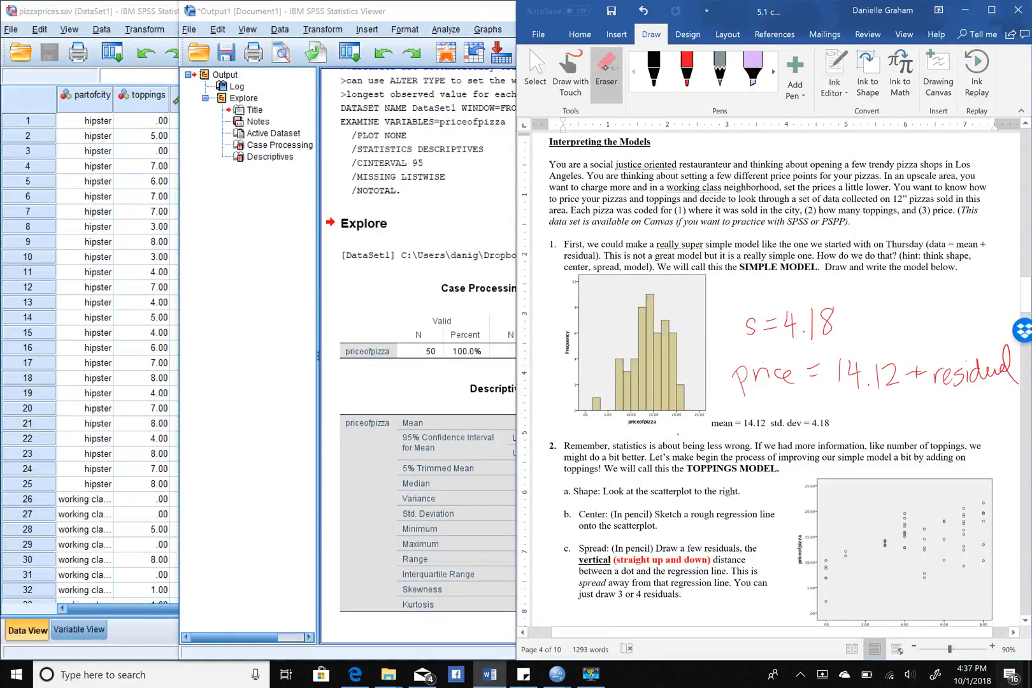
{"action": "mouse_move", "coordinate": [813, 325]}
{"action": "left_mouse_down"}
{"action": "mouse_move", "coordinate": [752, 325]}
{"action": "mouse_move", "coordinate": [943, 376]}
{"action": "mouse_move", "coordinate": [741, 374]}
{"action": "mouse_move", "coordinate": [922, 374]}
{"action": "left_mouse_up"}
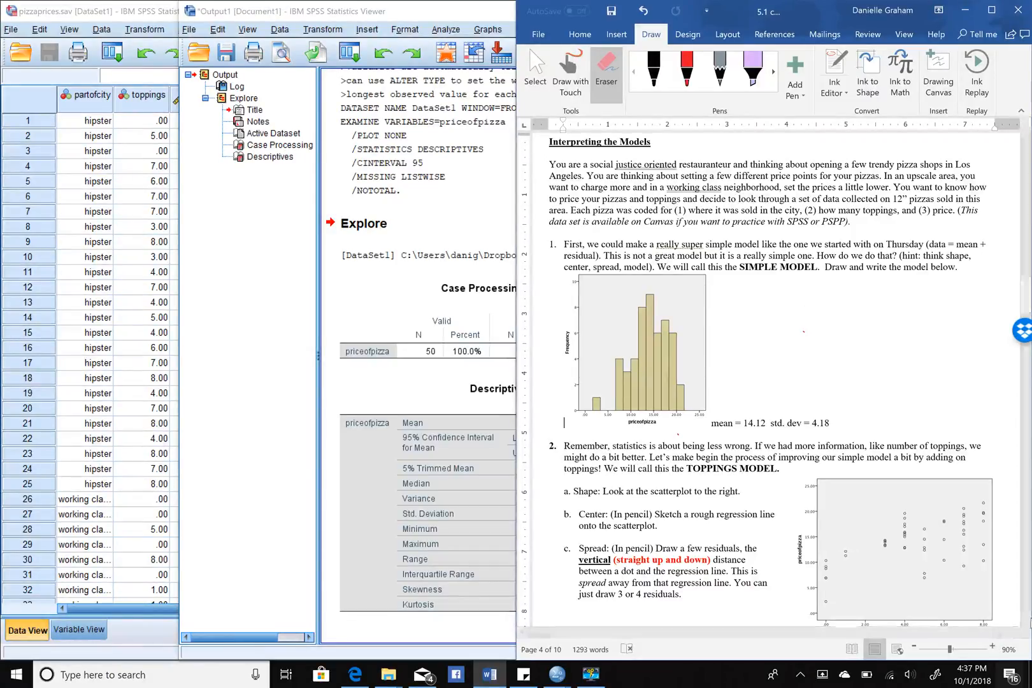
Step: Highlight the "toppings" and "priceofpizza" axis labels of question 2's scatterplot in purple
{"action": "left_click", "coordinate": [1027, 621]}
{"action": "left_click", "coordinate": [1027, 622]}
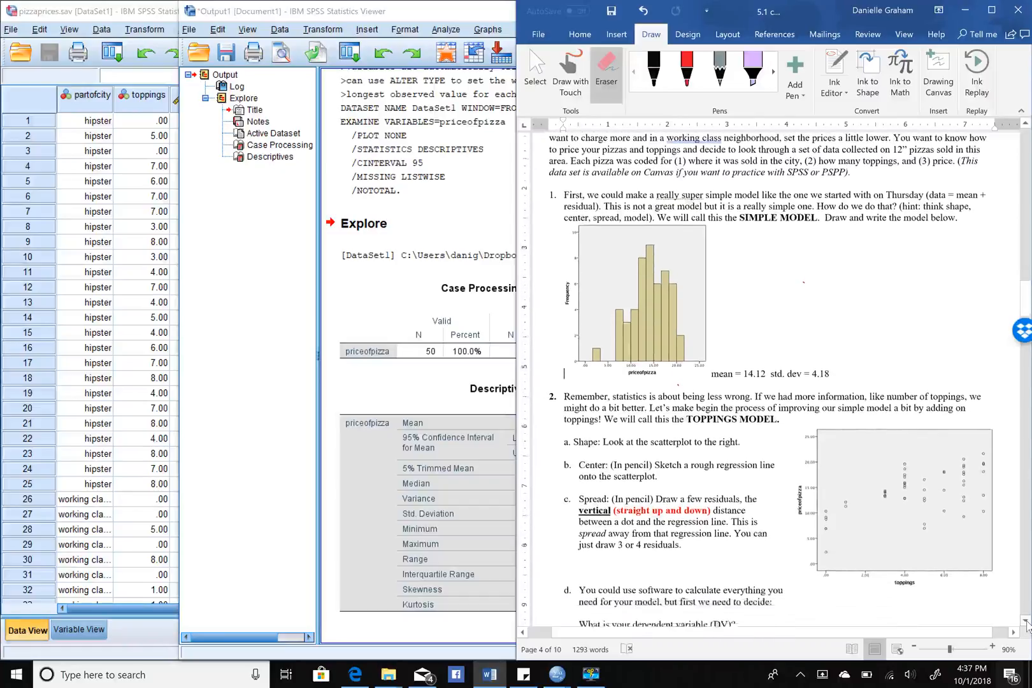
{"action": "left_click", "coordinate": [1026, 622]}
{"action": "left_click", "coordinate": [1027, 622]}
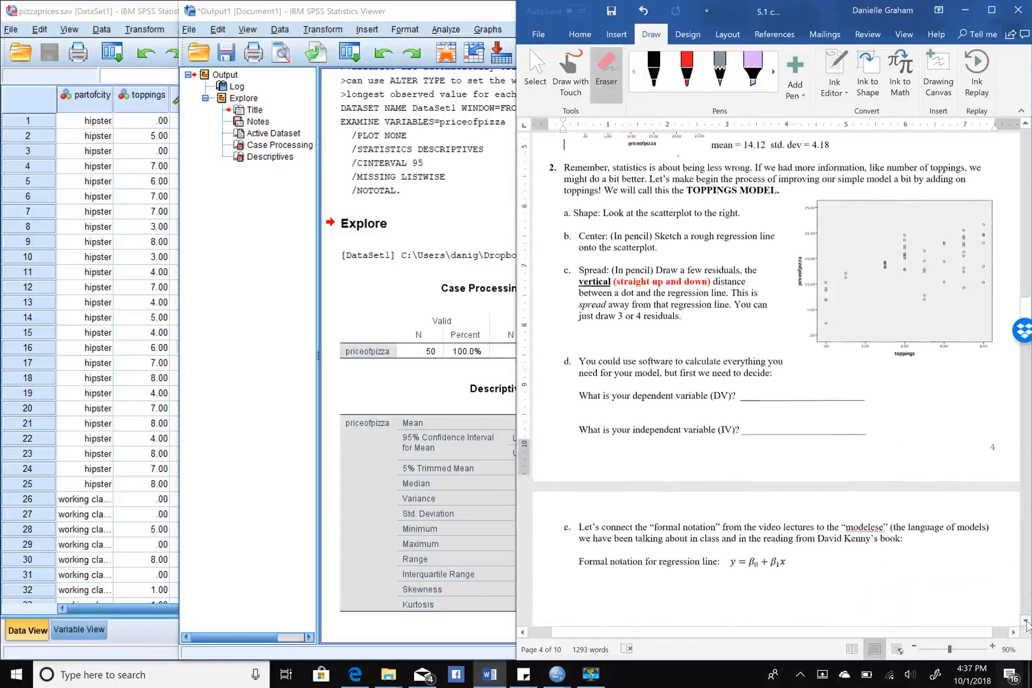
{"action": "left_click", "coordinate": [1026, 622]}
{"action": "left_click", "coordinate": [1026, 622]}
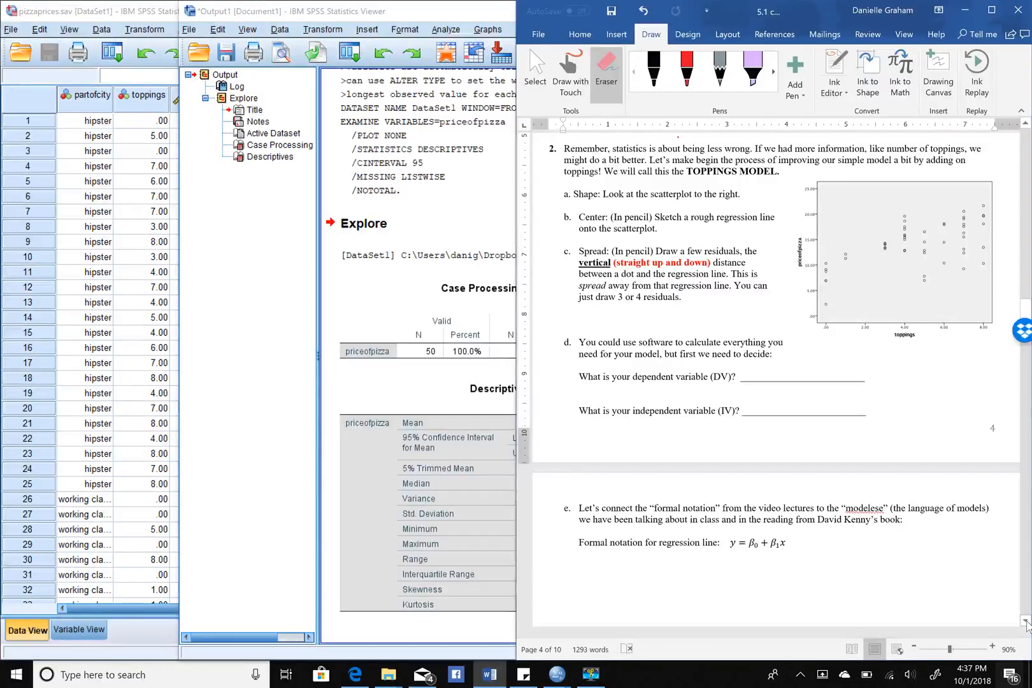
{"action": "left_click", "coordinate": [752, 67]}
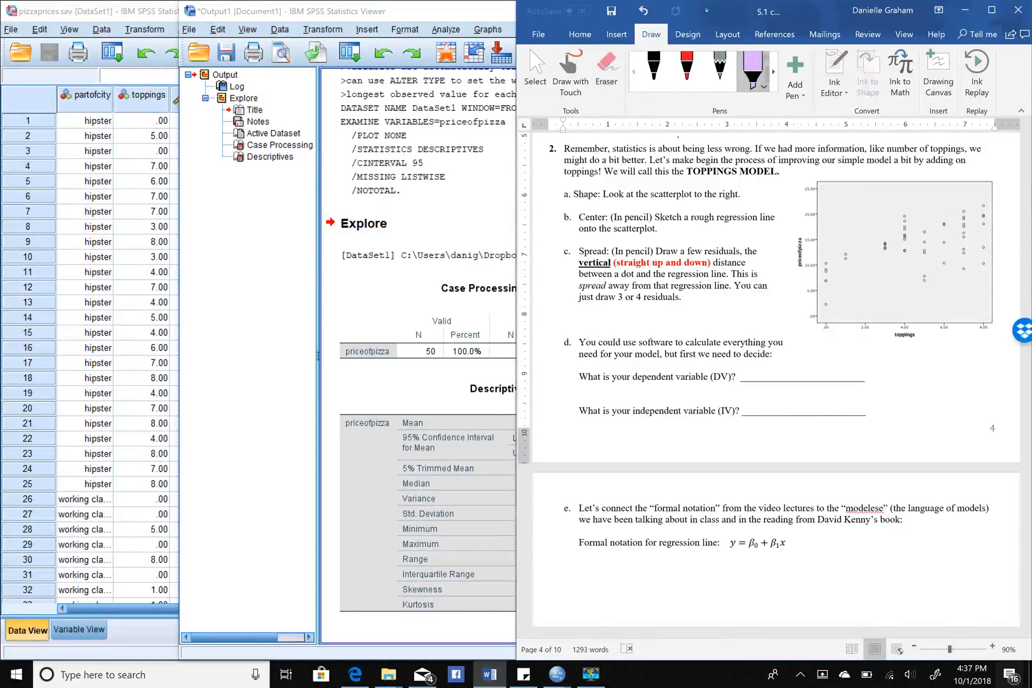
{"action": "left_click_drag", "start_coordinate": [889, 334], "coordinate": [924, 335]}
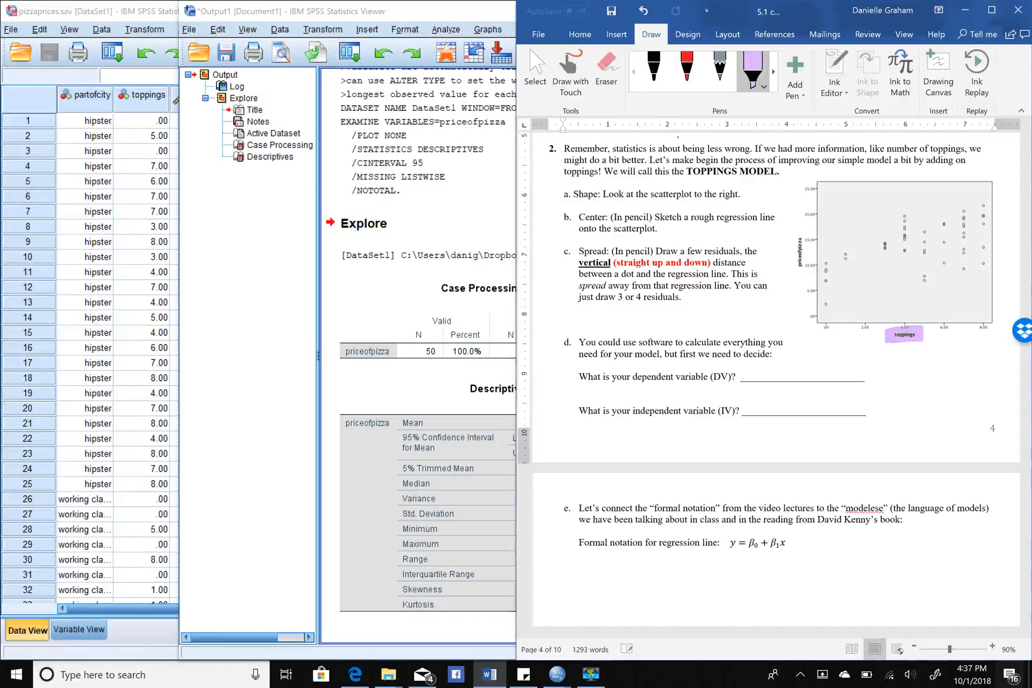
{"action": "left_click_drag", "start_coordinate": [797, 280], "coordinate": [798, 218]}
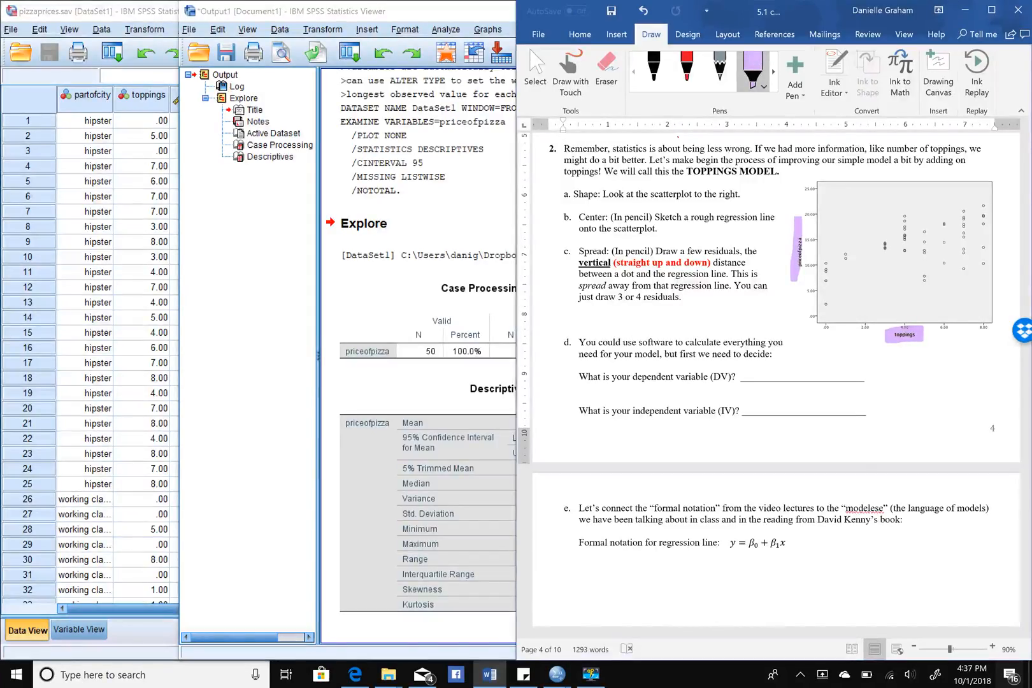
Step: Label the scatterplot's axes in red as "y DV" and "IV x", and draw an arrow from toppings to priceofpizza
{"action": "left_click", "coordinate": [658, 67]}
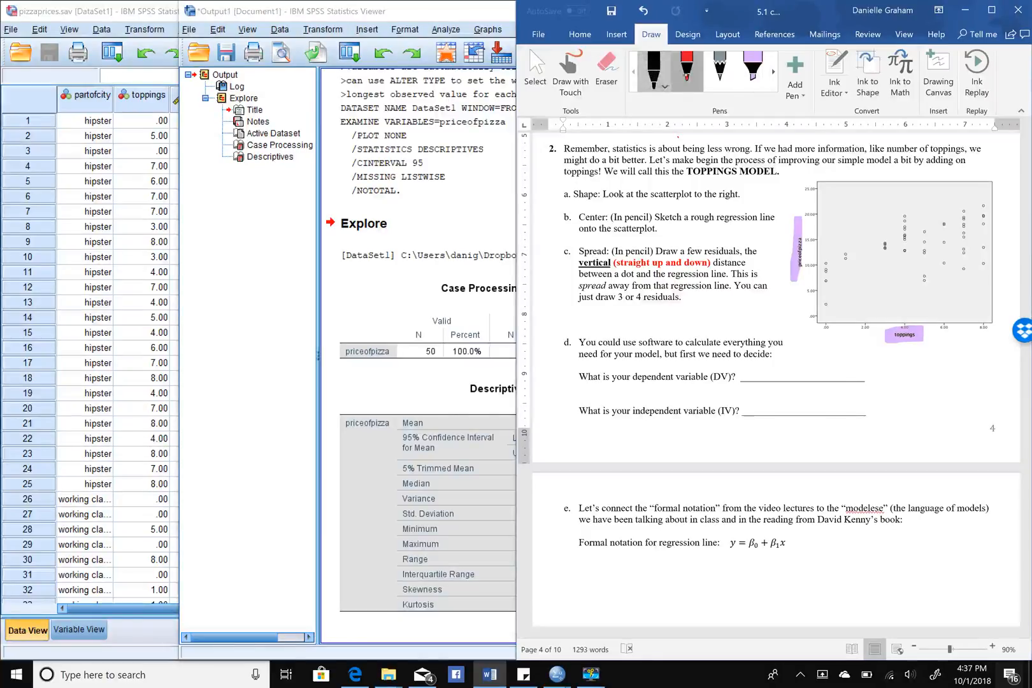
{"action": "left_click", "coordinate": [686, 67]}
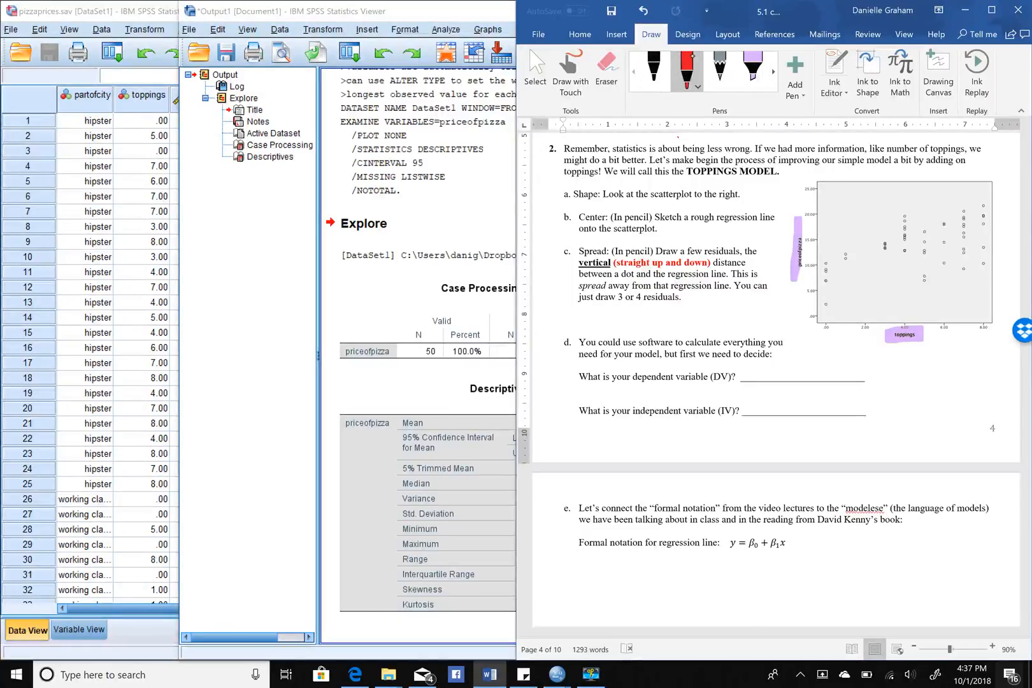
{"action": "mouse_move", "coordinate": [797, 174]}
{"action": "left_mouse_down"}
{"action": "mouse_move", "coordinate": [788, 200]}
{"action": "mouse_move", "coordinate": [804, 181]}
{"action": "left_mouse_up"}
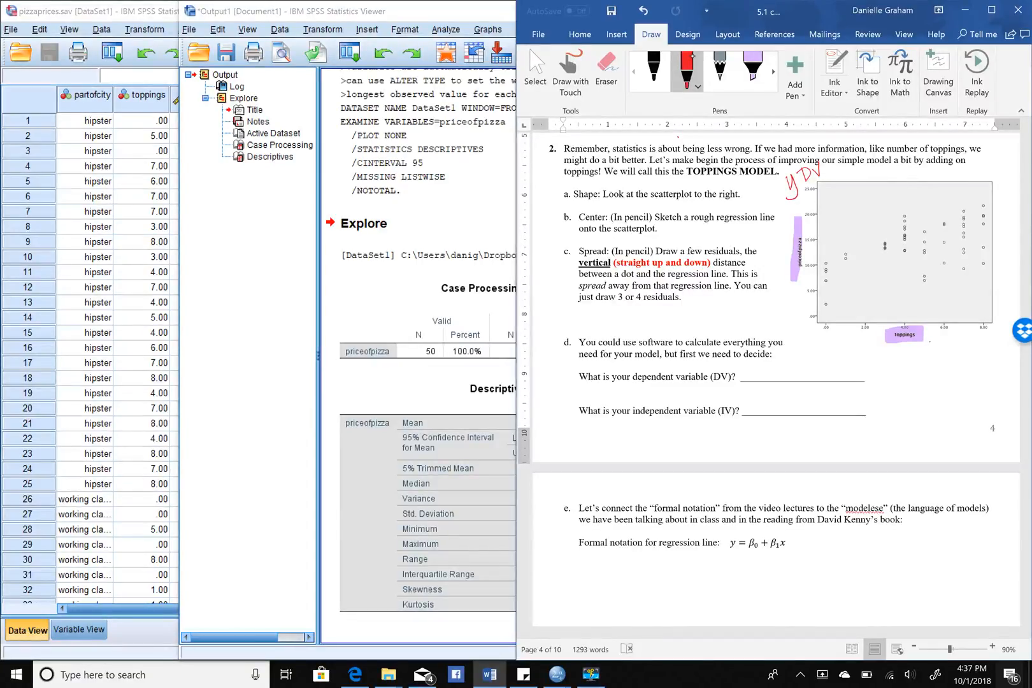
{"action": "mouse_move", "coordinate": [935, 340]}
{"action": "left_mouse_down"}
{"action": "mouse_move", "coordinate": [940, 354]}
{"action": "mouse_move", "coordinate": [954, 334]}
{"action": "mouse_move", "coordinate": [997, 336]}
{"action": "mouse_move", "coordinate": [986, 341]}
{"action": "left_mouse_up"}
{"action": "mouse_move", "coordinate": [875, 345]}
{"action": "left_mouse_down"}
{"action": "mouse_move", "coordinate": [801, 304]}
{"action": "mouse_move", "coordinate": [815, 289]}
{"action": "left_mouse_up"}
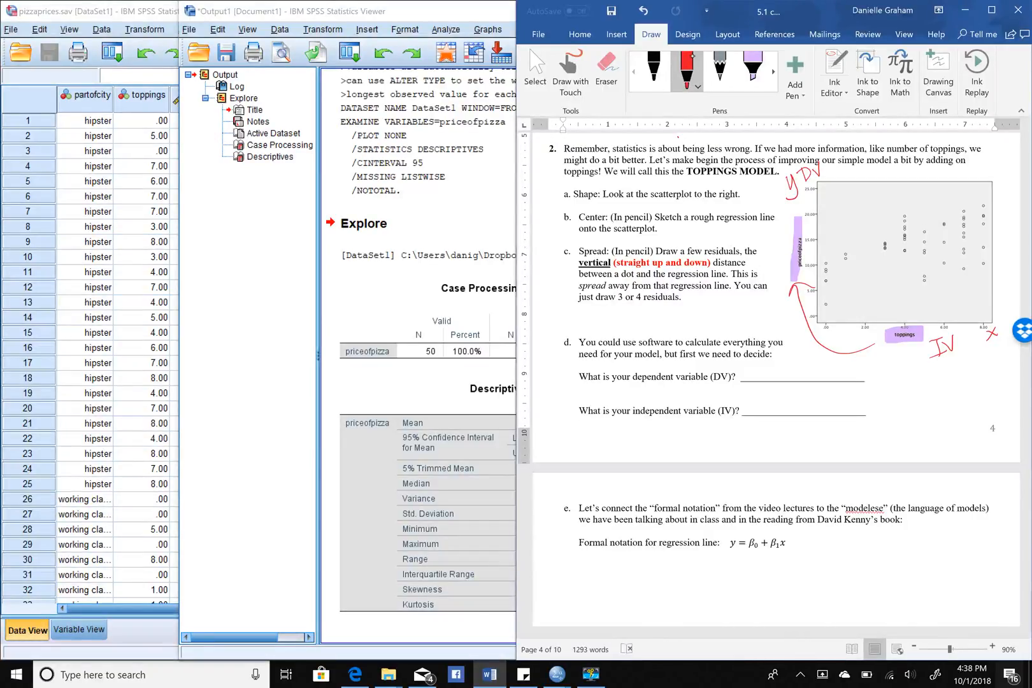
Step: Sketch a rising red regression line through the scatterplot's dots with a few short vertical residuals
{"action": "left_click_drag", "start_coordinate": [822, 272], "coordinate": [984, 223]}
{"action": "left_click_drag", "start_coordinate": [924, 240], "coordinate": [924, 252]}
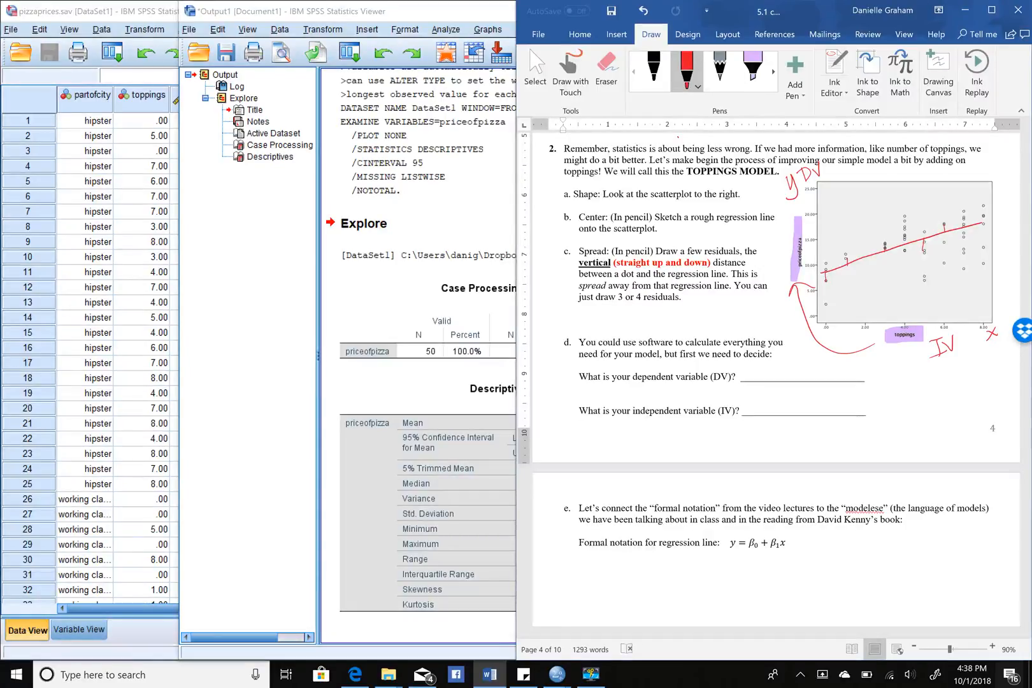
Step: Handwrite "price pizza" in red as the dependent variable answer in part d
{"action": "left_click_drag", "start_coordinate": [747, 369], "coordinate": [750, 391]}
{"action": "mouse_move", "coordinate": [740, 373]}
{"action": "left_mouse_down"}
{"action": "mouse_move", "coordinate": [755, 366]}
{"action": "mouse_move", "coordinate": [751, 379]}
{"action": "left_mouse_up"}
{"action": "mouse_move", "coordinate": [761, 372]}
{"action": "left_mouse_down"}
{"action": "mouse_move", "coordinate": [761, 382]}
{"action": "mouse_move", "coordinate": [779, 367]}
{"action": "mouse_move", "coordinate": [785, 381]}
{"action": "mouse_move", "coordinate": [807, 367]}
{"action": "mouse_move", "coordinate": [833, 394]}
{"action": "mouse_move", "coordinate": [832, 382]}
{"action": "left_mouse_up"}
{"action": "mouse_move", "coordinate": [847, 372]}
{"action": "left_mouse_down"}
{"action": "mouse_move", "coordinate": [847, 382]}
{"action": "mouse_move", "coordinate": [897, 379]}
{"action": "left_mouse_up"}
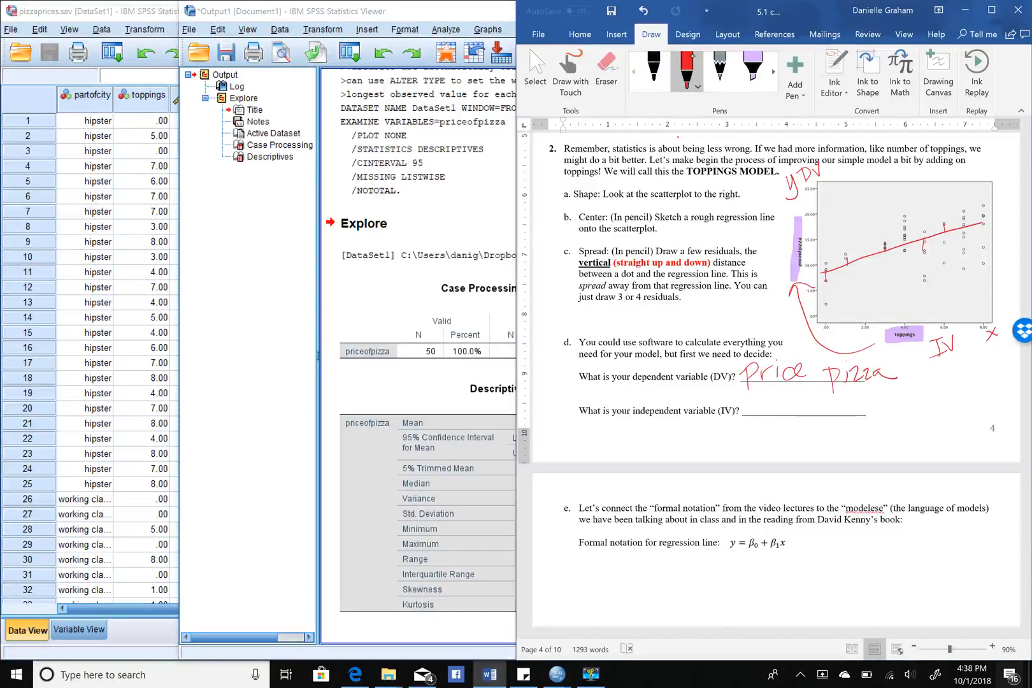
Step: Handwrite "toppings" in red as the independent variable answer in part d
{"action": "mouse_move", "coordinate": [763, 387]}
{"action": "left_mouse_down"}
{"action": "mouse_move", "coordinate": [760, 415]}
{"action": "mouse_move", "coordinate": [770, 400]}
{"action": "left_mouse_up"}
{"action": "left_click_drag", "start_coordinate": [770, 399], "coordinate": [780, 407]}
{"action": "mouse_move", "coordinate": [789, 402]}
{"action": "left_mouse_down"}
{"action": "mouse_move", "coordinate": [792, 431]}
{"action": "mouse_move", "coordinate": [801, 425]}
{"action": "mouse_move", "coordinate": [803, 435]}
{"action": "left_mouse_up"}
{"action": "mouse_move", "coordinate": [801, 405]}
{"action": "left_mouse_down"}
{"action": "mouse_move", "coordinate": [804, 418]}
{"action": "mouse_move", "coordinate": [837, 415]}
{"action": "mouse_move", "coordinate": [836, 437]}
{"action": "left_mouse_up"}
{"action": "left_click_drag", "start_coordinate": [870, 395], "coordinate": [854, 411]}
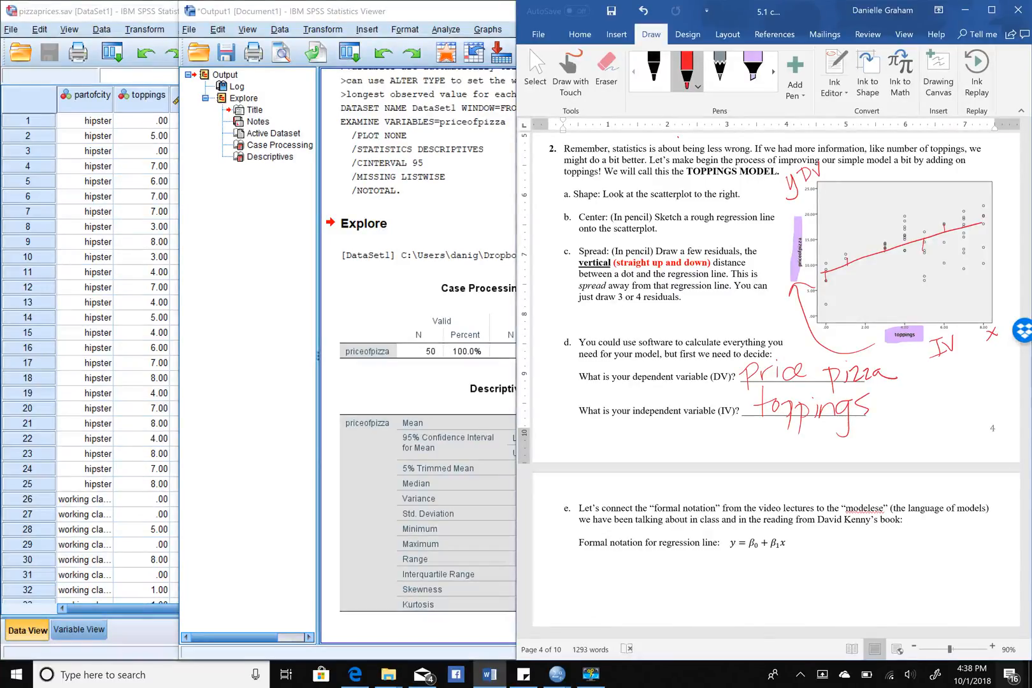
Step: Underline the formal regression line notation in part e in red
{"action": "scroll", "coordinate": [776, 372], "scroll_direction": "down", "scroll_amount": 7}
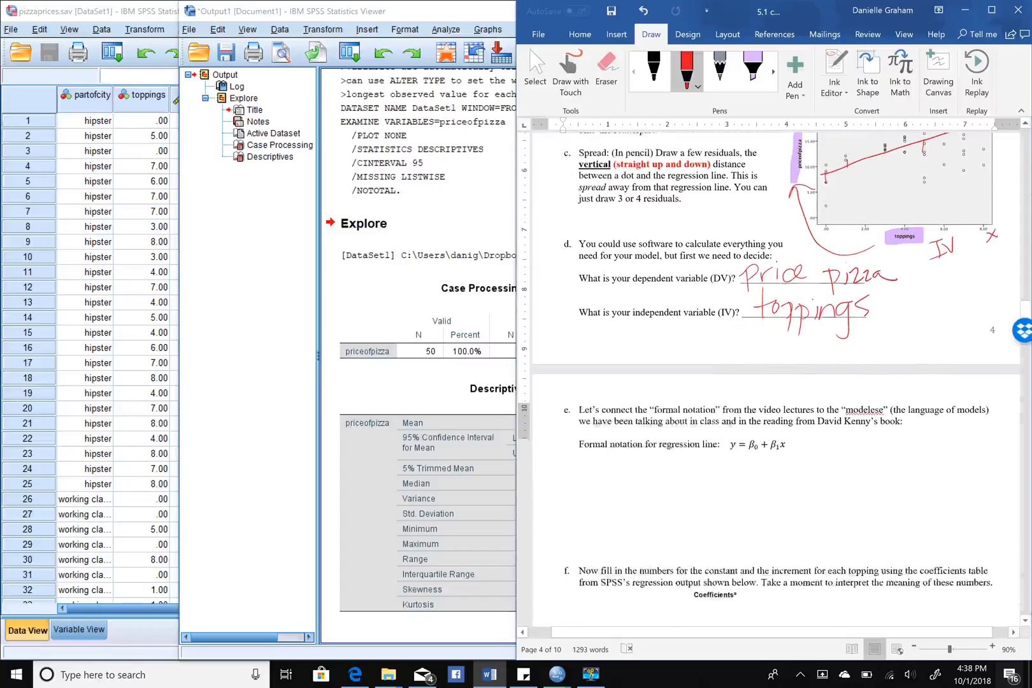
{"action": "scroll", "coordinate": [776, 373], "scroll_direction": "down", "scroll_amount": 1}
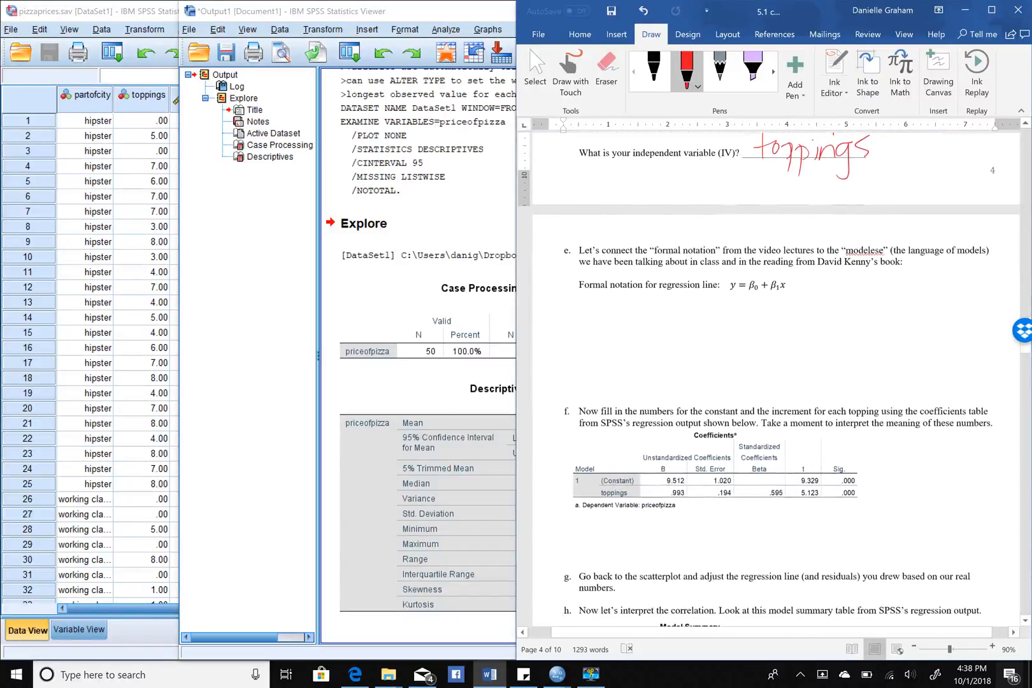
{"action": "left_click_drag", "start_coordinate": [724, 291], "coordinate": [793, 289]}
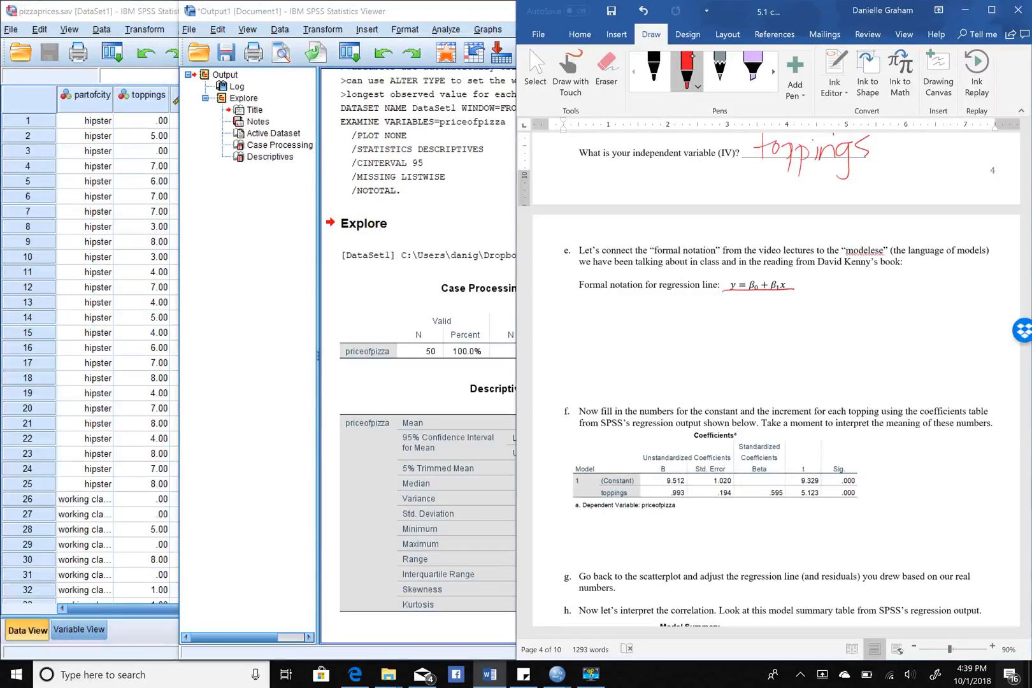
{"action": "mouse_move", "coordinate": [705, 304]}
{"action": "left_mouse_down"}
{"action": "mouse_move", "coordinate": [708, 323]}
{"action": "mouse_move", "coordinate": [721, 312]}
{"action": "mouse_move", "coordinate": [706, 326]}
{"action": "mouse_move", "coordinate": [739, 300]}
{"action": "mouse_move", "coordinate": [769, 312]}
{"action": "left_mouse_up"}
{"action": "mouse_move", "coordinate": [752, 321]}
{"action": "left_mouse_down"}
{"action": "mouse_move", "coordinate": [852, 321]}
{"action": "mouse_move", "coordinate": [868, 303]}
{"action": "left_mouse_up"}
{"action": "mouse_move", "coordinate": [868, 309]}
{"action": "left_mouse_down"}
{"action": "mouse_move", "coordinate": [860, 317]}
{"action": "mouse_move", "coordinate": [884, 319]}
{"action": "left_mouse_up"}
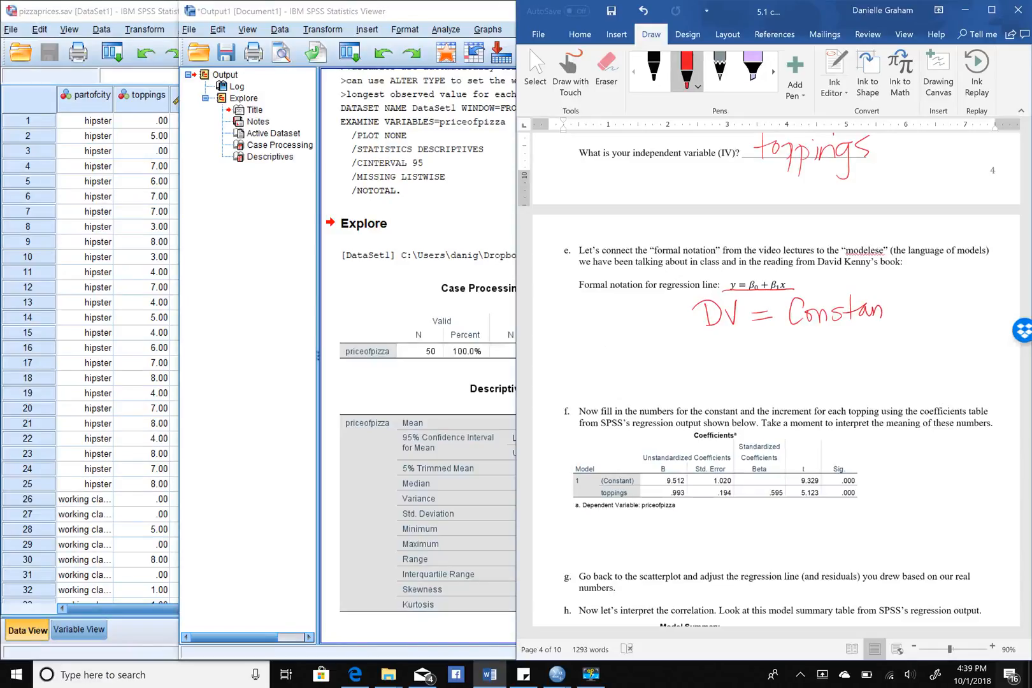
{"action": "left_click", "coordinate": [606, 70]}
{"action": "left_click_drag", "start_coordinate": [701, 312], "coordinate": [879, 311]}
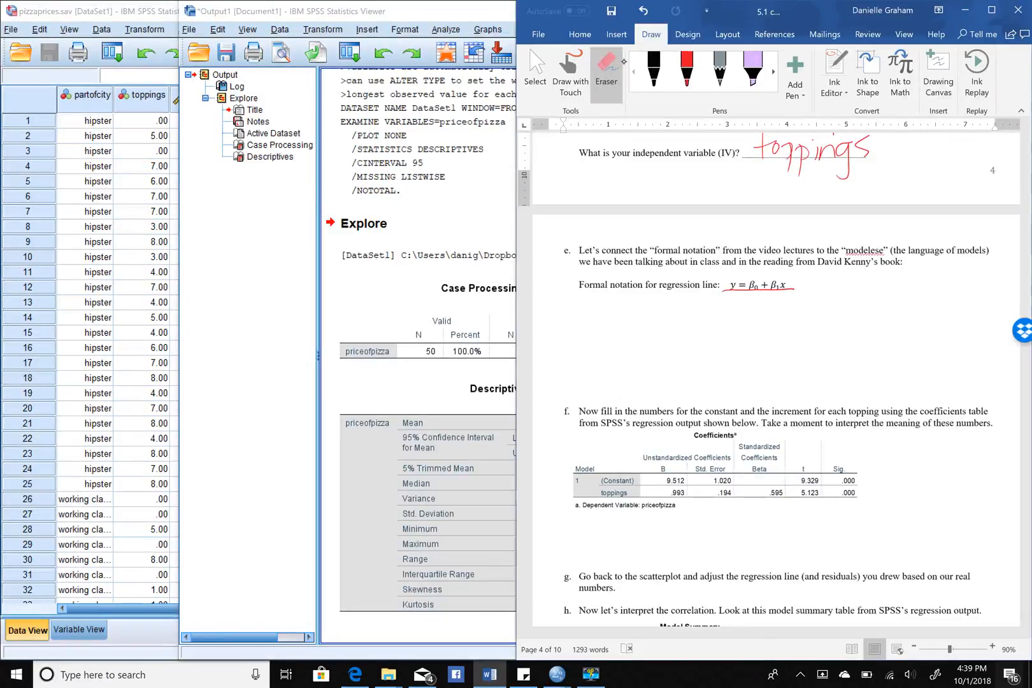
Step: Handwrite "DV = Constant + Effect of IV + residual" in red below the formal notation, starting near the page's left margin
{"action": "left_click", "coordinate": [686, 69]}
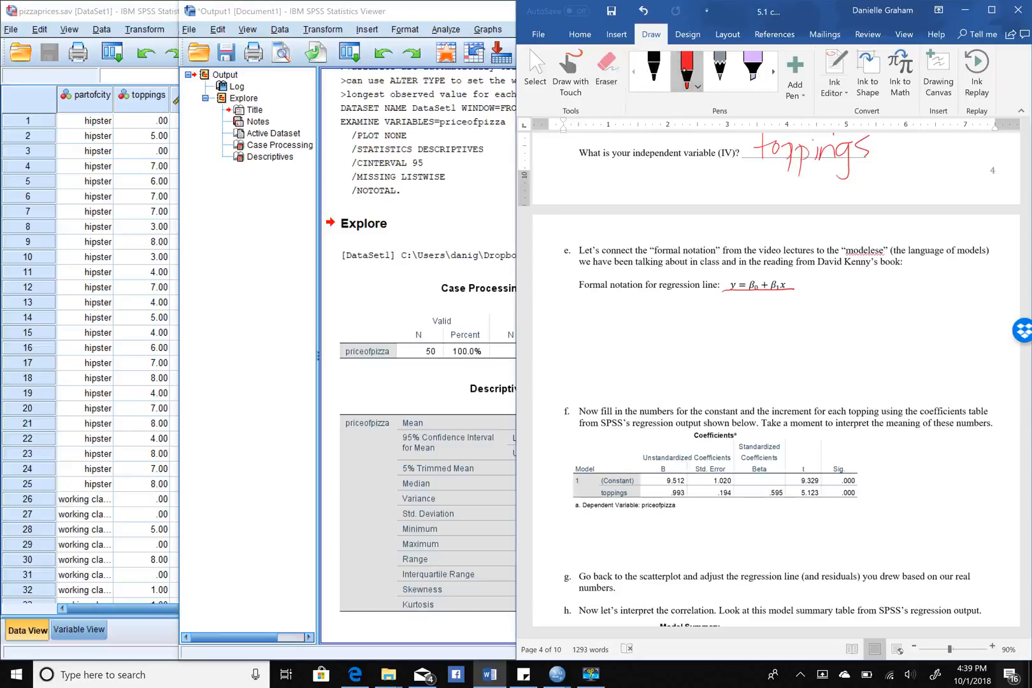
{"action": "left_click_drag", "start_coordinate": [583, 312], "coordinate": [584, 336]}
{"action": "mouse_move", "coordinate": [570, 313]}
{"action": "left_mouse_down"}
{"action": "mouse_move", "coordinate": [597, 314]}
{"action": "mouse_move", "coordinate": [585, 335]}
{"action": "mouse_move", "coordinate": [614, 307]}
{"action": "mouse_move", "coordinate": [636, 317]}
{"action": "left_mouse_up"}
{"action": "mouse_move", "coordinate": [625, 327]}
{"action": "left_mouse_down"}
{"action": "mouse_move", "coordinate": [667, 337]}
{"action": "mouse_move", "coordinate": [670, 318]}
{"action": "mouse_move", "coordinate": [692, 319]}
{"action": "mouse_move", "coordinate": [712, 332]}
{"action": "left_mouse_up"}
{"action": "mouse_move", "coordinate": [705, 319]}
{"action": "left_mouse_down"}
{"action": "mouse_move", "coordinate": [725, 317]}
{"action": "mouse_move", "coordinate": [727, 330]}
{"action": "left_mouse_up"}
{"action": "left_click_drag", "start_coordinate": [733, 322], "coordinate": [747, 330]}
{"action": "mouse_move", "coordinate": [752, 307]}
{"action": "left_mouse_down"}
{"action": "mouse_move", "coordinate": [751, 328]}
{"action": "mouse_move", "coordinate": [764, 316]}
{"action": "mouse_move", "coordinate": [798, 320]}
{"action": "mouse_move", "coordinate": [789, 331]}
{"action": "mouse_move", "coordinate": [821, 293]}
{"action": "mouse_move", "coordinate": [818, 305]}
{"action": "left_mouse_up"}
{"action": "left_click_drag", "start_coordinate": [838, 292], "coordinate": [825, 314]}
{"action": "left_click_drag", "start_coordinate": [820, 303], "coordinate": [840, 312]}
{"action": "left_click_drag", "start_coordinate": [828, 304], "coordinate": [871, 312]}
{"action": "mouse_move", "coordinate": [863, 301]}
{"action": "left_mouse_down"}
{"action": "mouse_move", "coordinate": [896, 306]}
{"action": "mouse_move", "coordinate": [860, 318]}
{"action": "left_mouse_up"}
{"action": "mouse_move", "coordinate": [855, 320]}
{"action": "left_mouse_down"}
{"action": "mouse_move", "coordinate": [854, 332]}
{"action": "mouse_move", "coordinate": [881, 316]}
{"action": "mouse_move", "coordinate": [928, 313]}
{"action": "mouse_move", "coordinate": [917, 322]}
{"action": "mouse_move", "coordinate": [944, 308]}
{"action": "mouse_move", "coordinate": [966, 324]}
{"action": "mouse_move", "coordinate": [987, 300]}
{"action": "mouse_move", "coordinate": [996, 317]}
{"action": "mouse_move", "coordinate": [1018, 317]}
{"action": "left_mouse_up"}
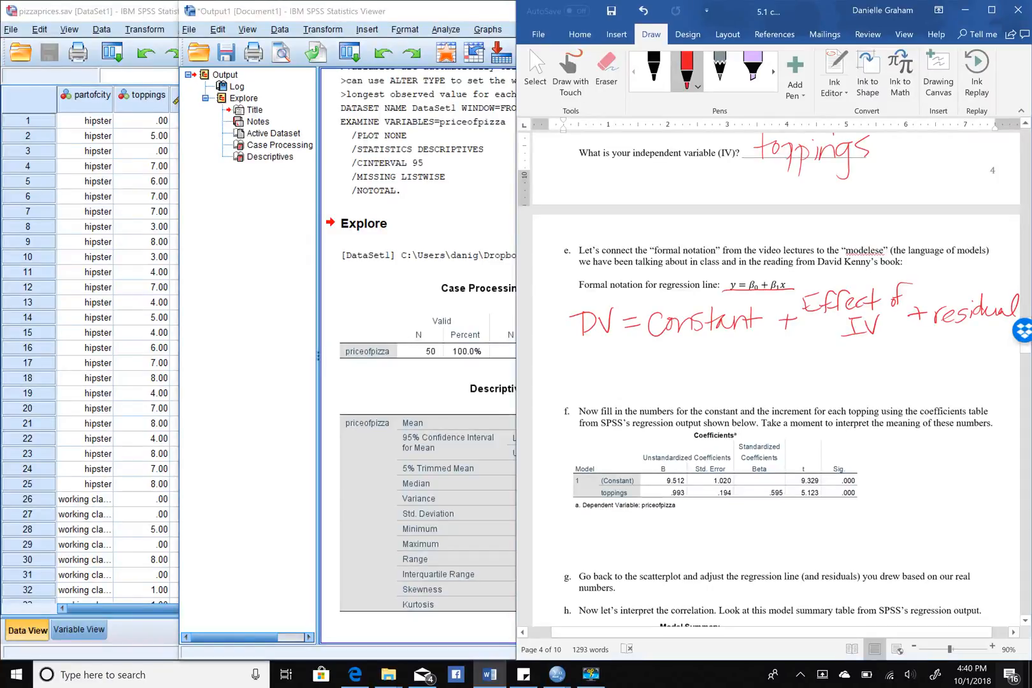
Step: Using a gold pen effect, circle the formula's y with an arrow to DV, and underline the scatterplot's "y DV" label
{"action": "left_click", "coordinate": [680, 61]}
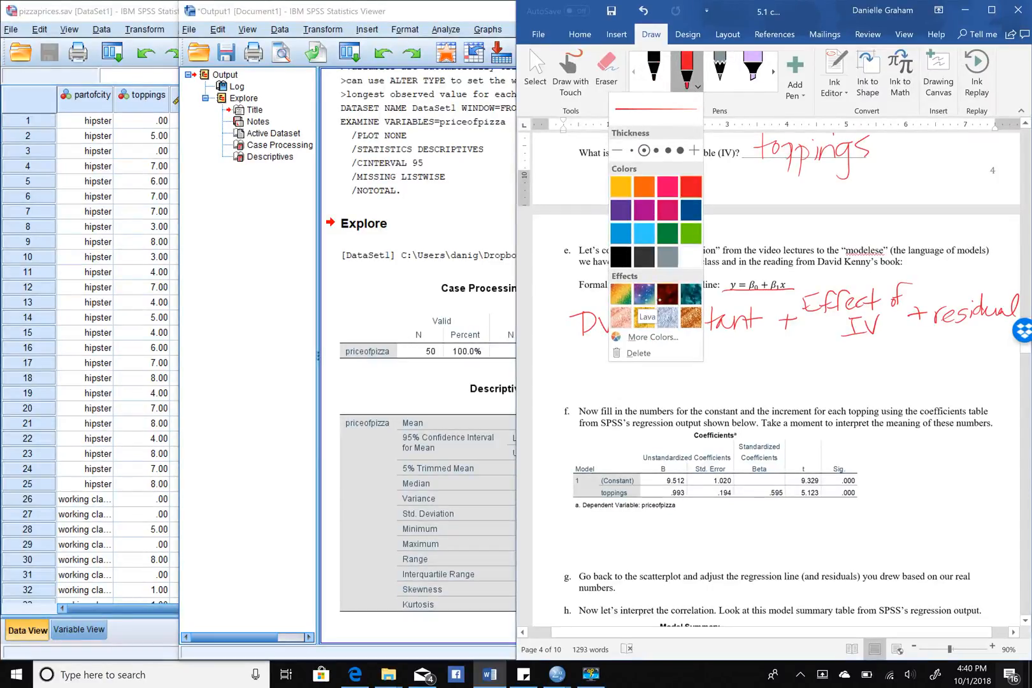
{"action": "left_click", "coordinate": [645, 317]}
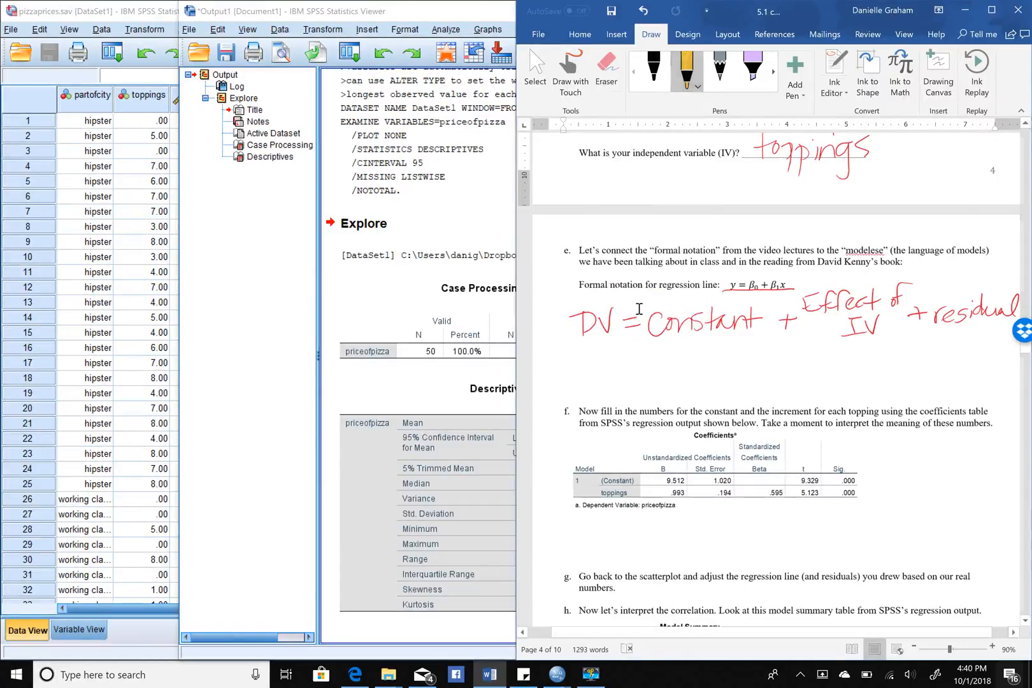
{"action": "left_click_drag", "start_coordinate": [731, 278], "coordinate": [736, 292]}
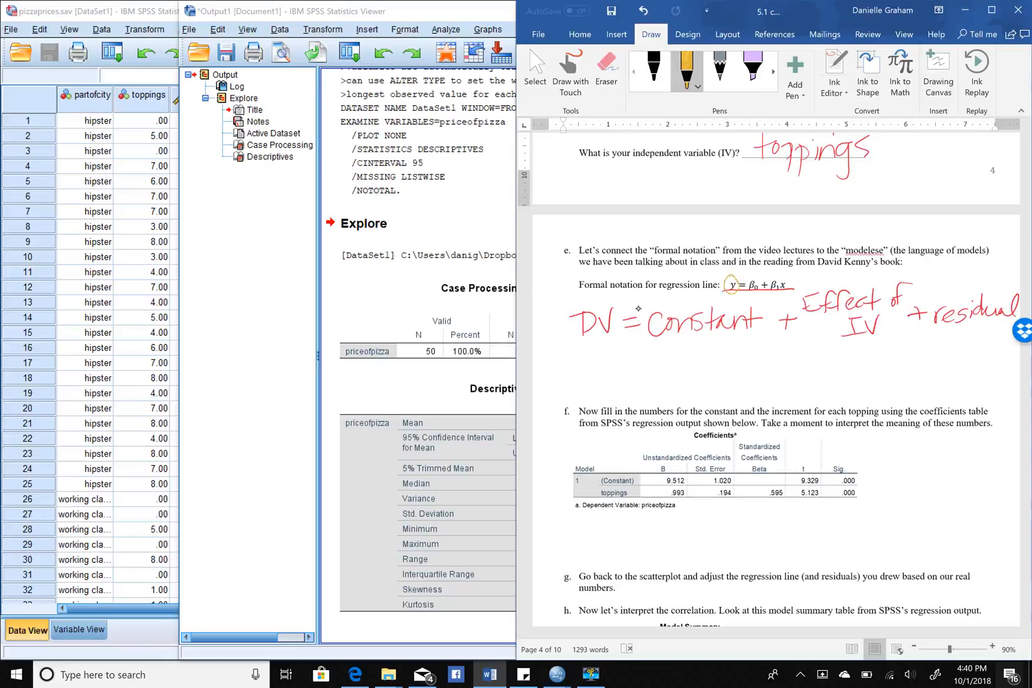
{"action": "mouse_move", "coordinate": [656, 265]}
{"action": "left_mouse_down"}
{"action": "mouse_move", "coordinate": [606, 303]}
{"action": "mouse_move", "coordinate": [618, 306]}
{"action": "left_mouse_up"}
{"action": "scroll", "coordinate": [639, 308], "scroll_direction": "up", "scroll_amount": 9}
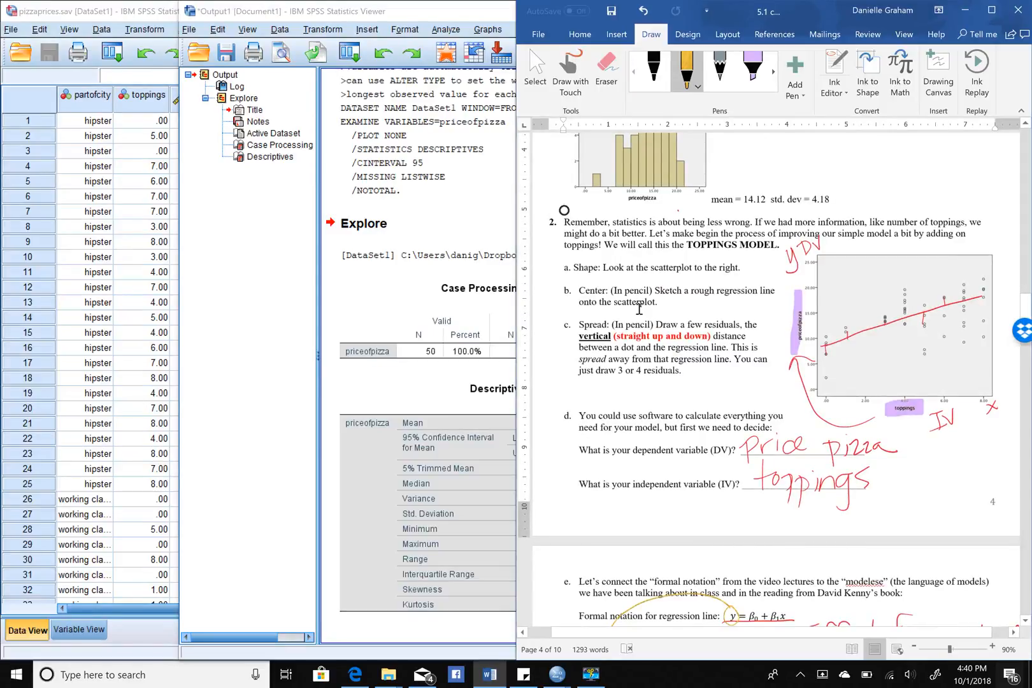
{"action": "scroll", "coordinate": [640, 308], "scroll_direction": "down", "scroll_amount": 1}
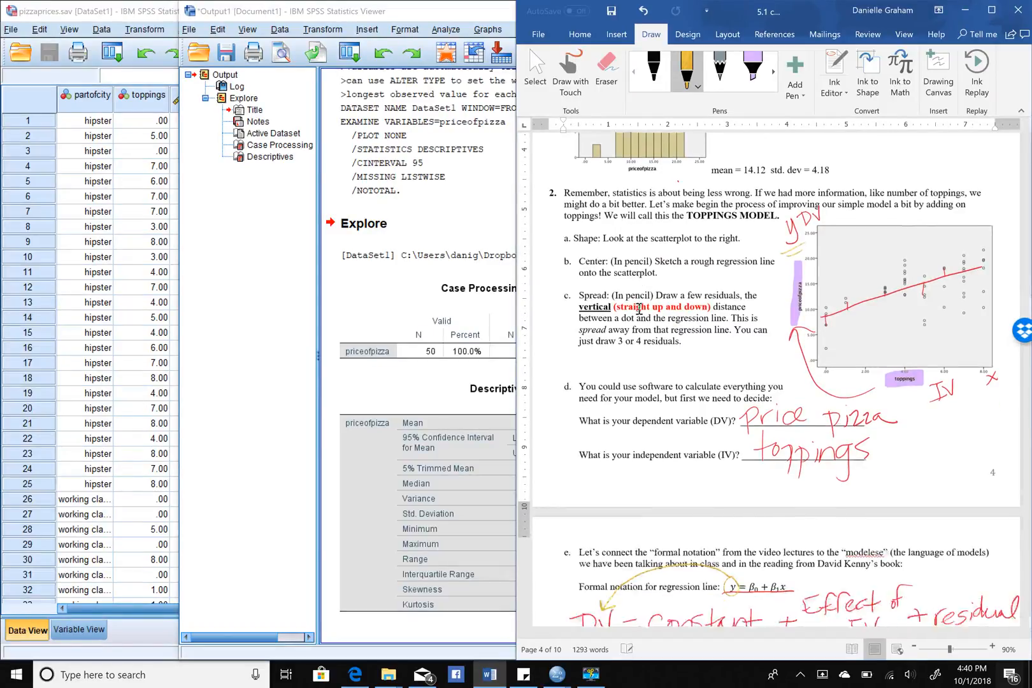
Step: Circle β0 in gold with an arrow to "Constant", and circle β1x in the formal notation
{"action": "scroll", "coordinate": [639, 308], "scroll_direction": "down", "scroll_amount": 8}
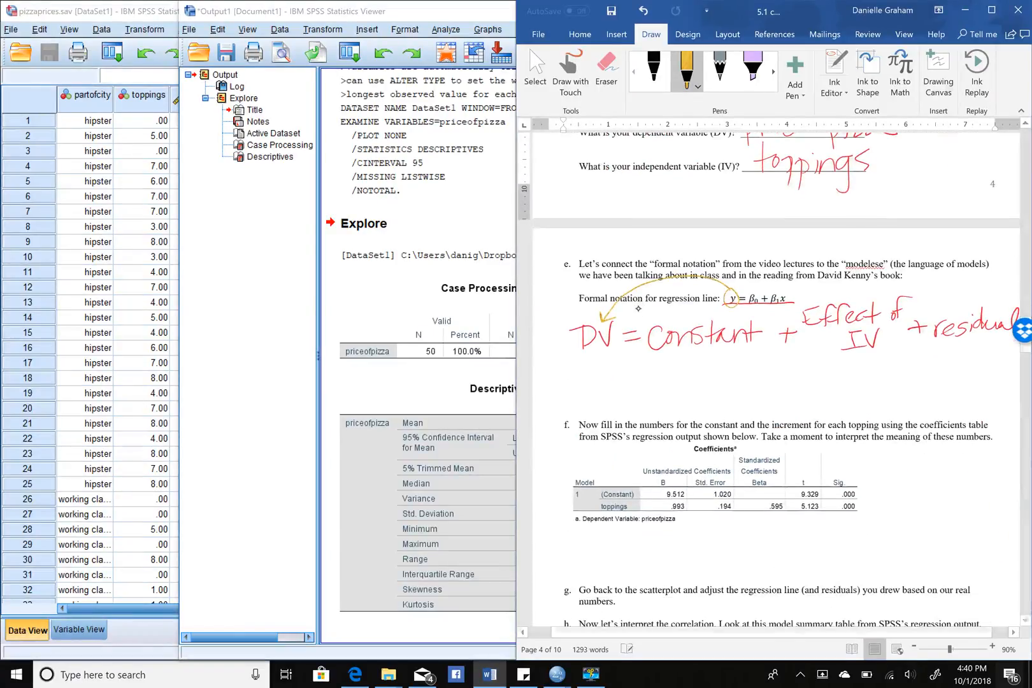
{"action": "left_click_drag", "start_coordinate": [761, 291], "coordinate": [751, 290]}
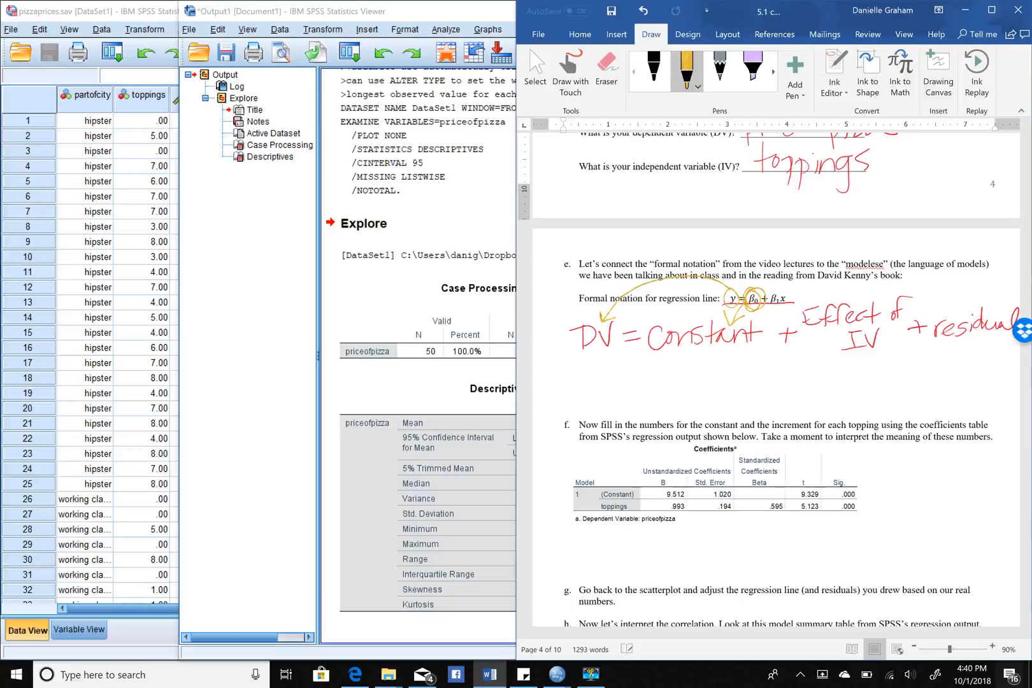
{"action": "left_click_drag", "start_coordinate": [780, 287], "coordinate": [773, 289]}
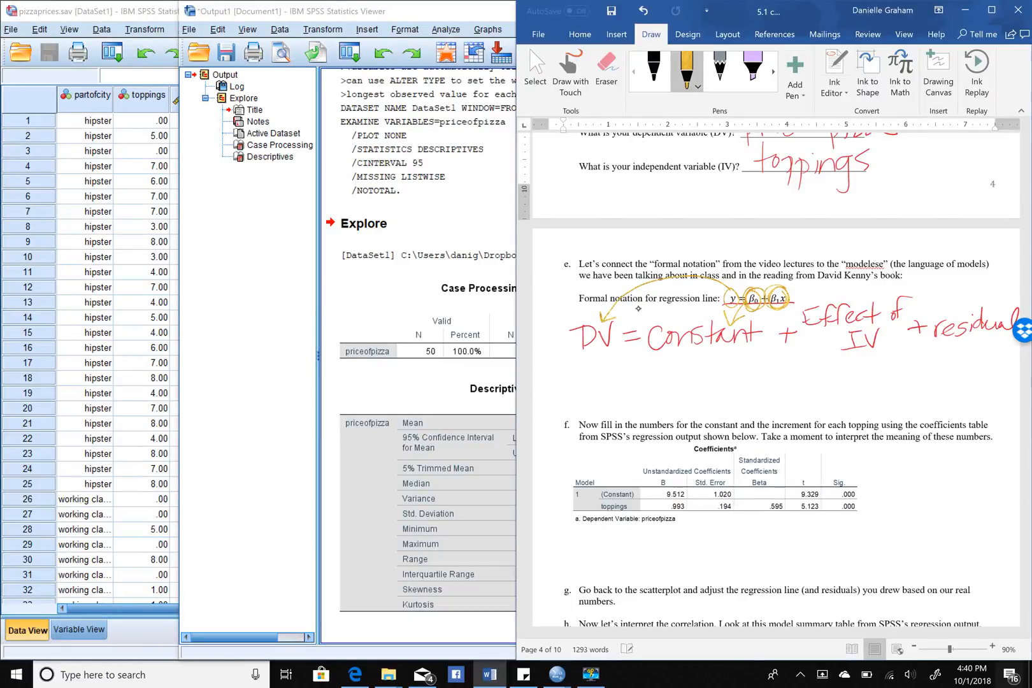
Step: Underline the scatterplot's "IV" and "x" labels in gold
{"action": "scroll", "coordinate": [638, 308], "scroll_direction": "up", "scroll_amount": 5}
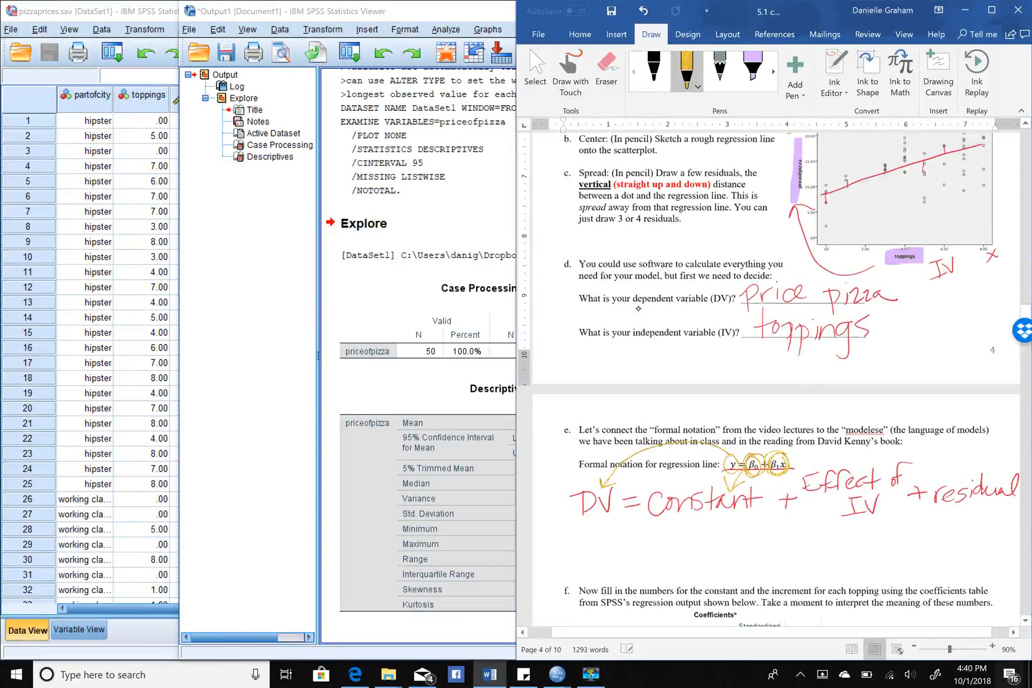
{"action": "left_click_drag", "start_coordinate": [934, 287], "coordinate": [950, 281]}
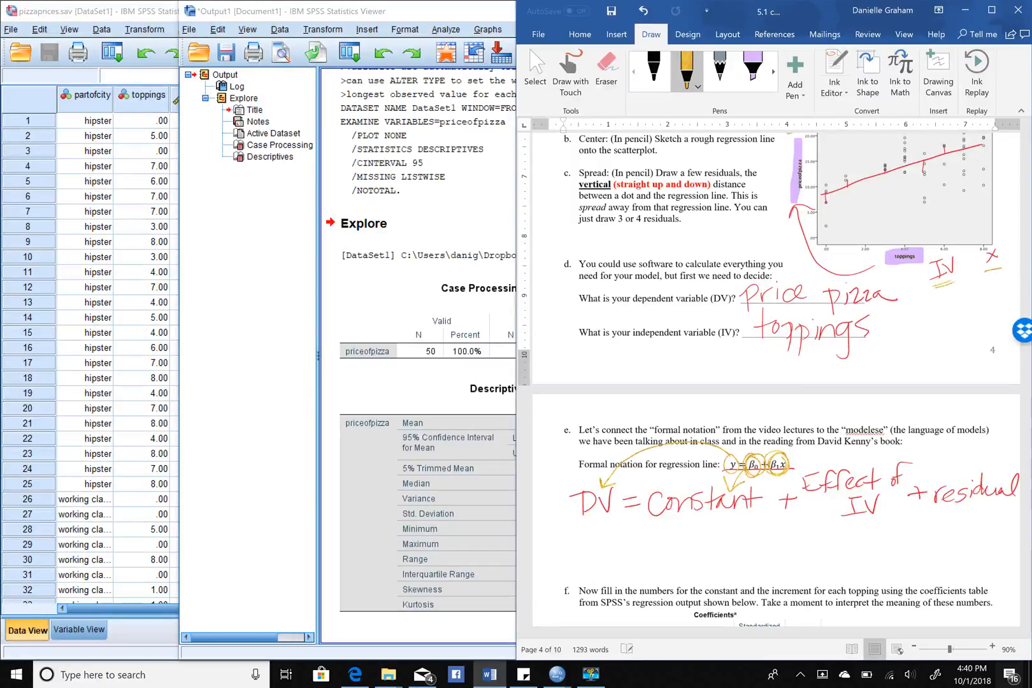
Step: Draw a gold arrow from β1x to "Effect of IV", and outline "residual" with the pencil
{"action": "scroll", "coordinate": [639, 309], "scroll_direction": "down", "scroll_amount": 5}
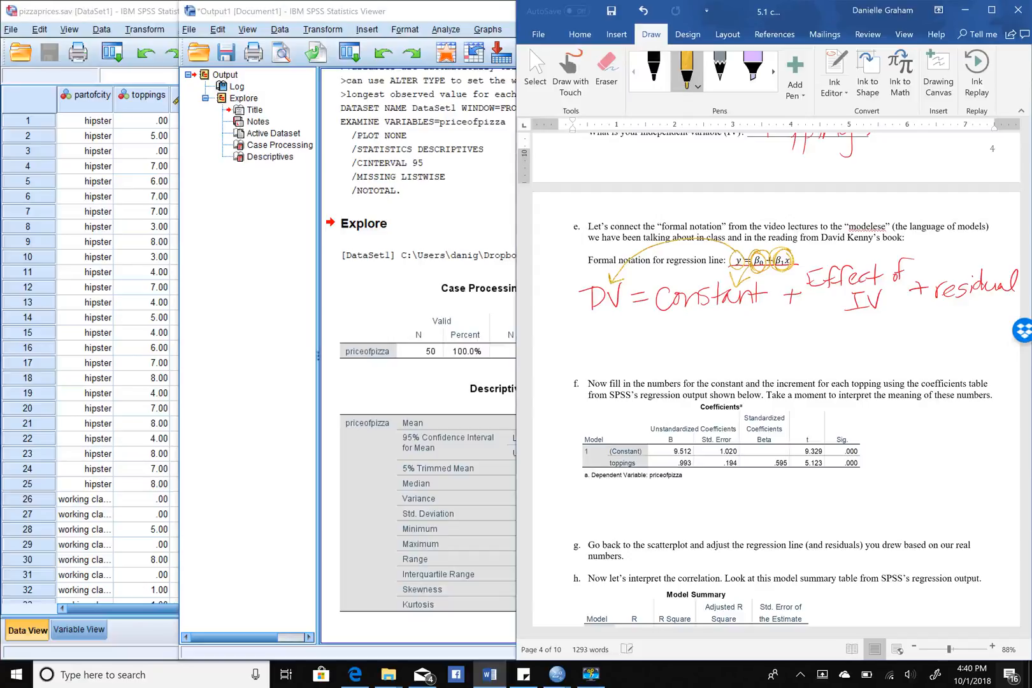
{"action": "left_click_drag", "start_coordinate": [794, 255], "coordinate": [837, 267]}
{"action": "left_click", "coordinate": [720, 70]}
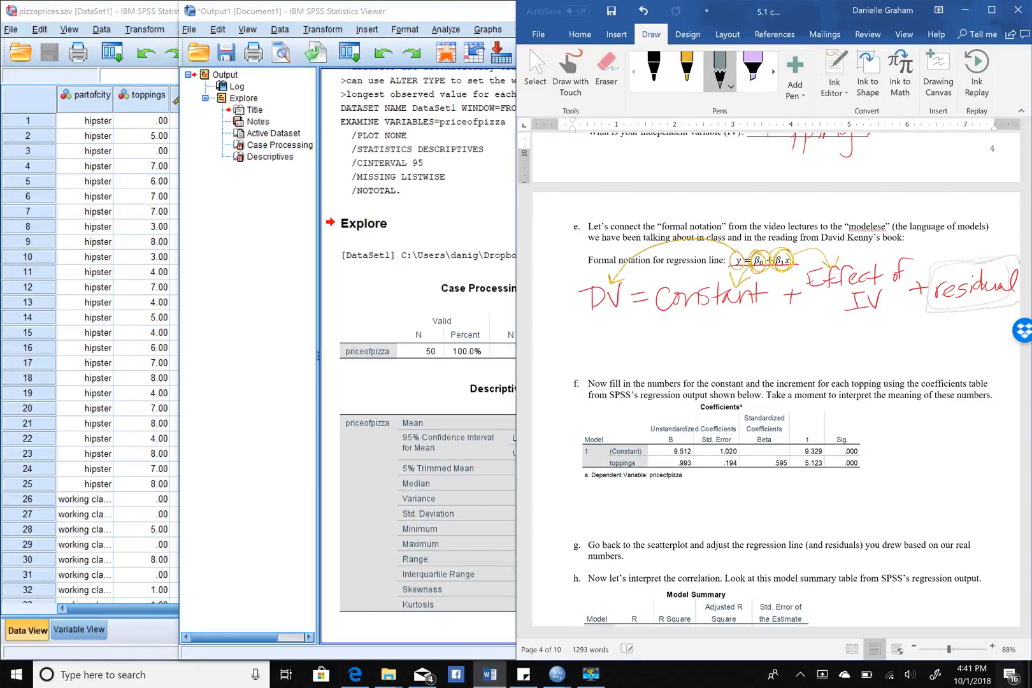
Step: Draw a pencil curly brace along the left side of the Coefficients table in part f
{"action": "scroll", "coordinate": [771, 382], "scroll_direction": "down", "scroll_amount": 3}
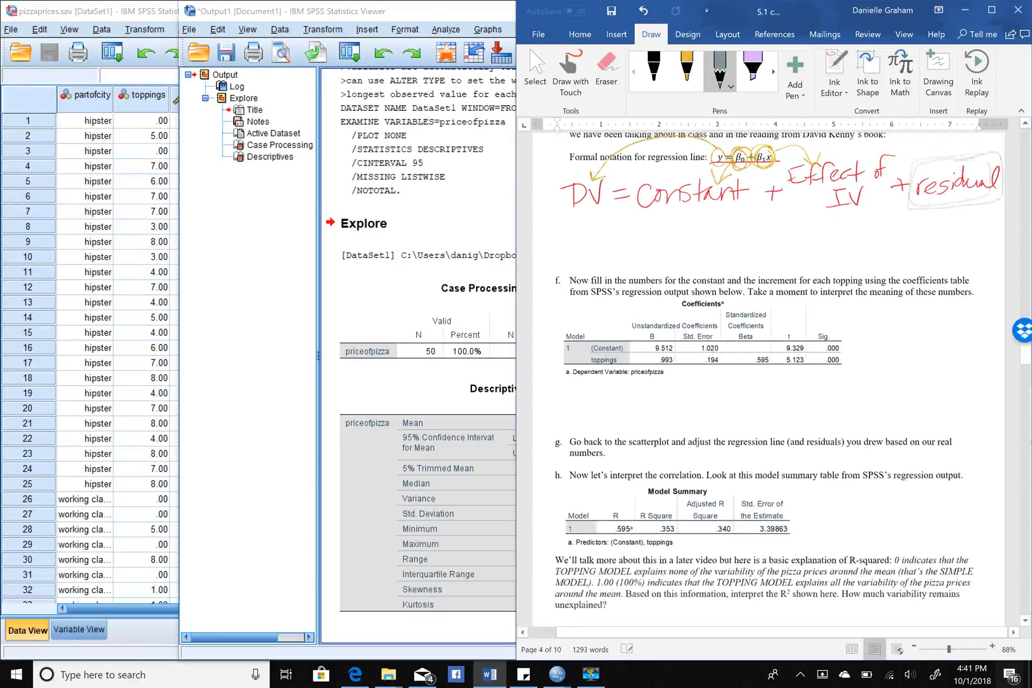
{"action": "scroll", "coordinate": [771, 382], "scroll_direction": "up", "scroll_amount": 1}
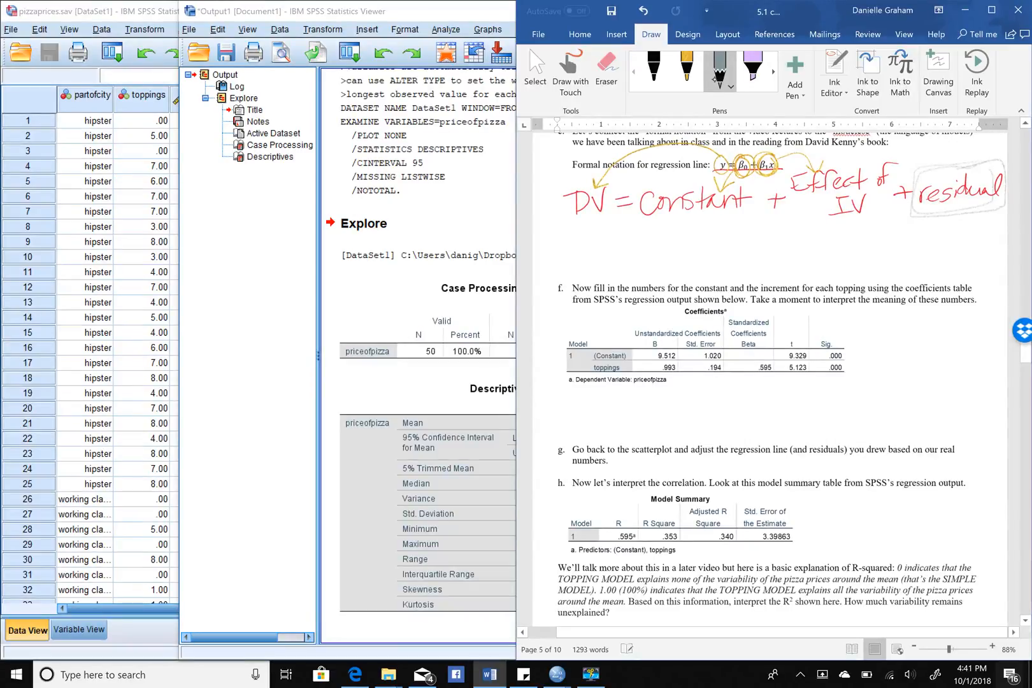
{"action": "left_click_drag", "start_coordinate": [562, 311], "coordinate": [563, 395]}
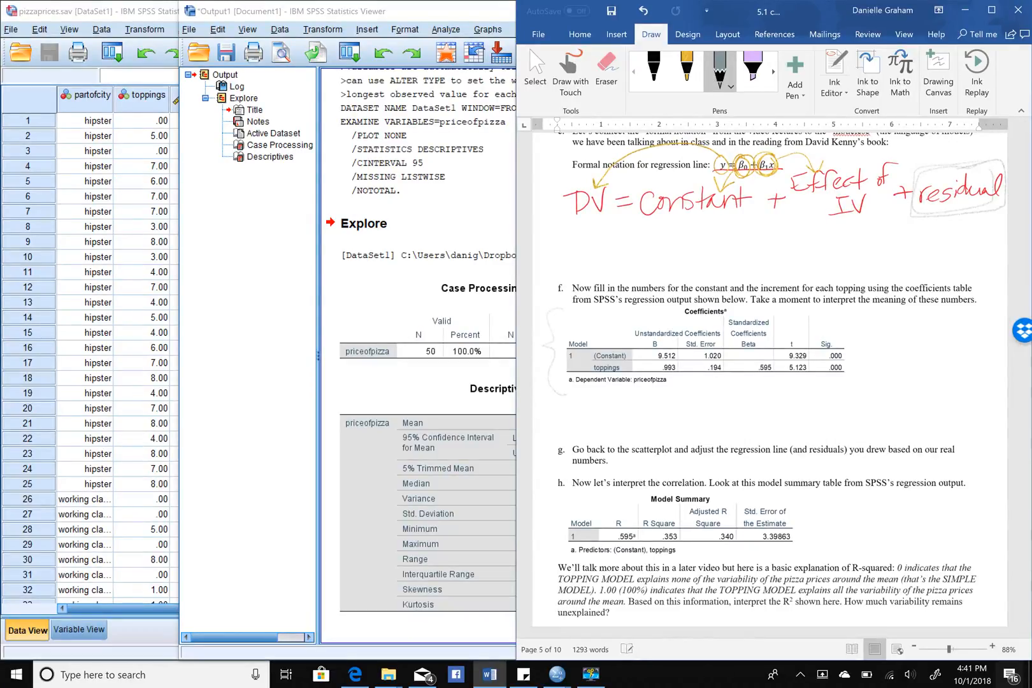
Step: Change the gold pen's ink color to red
{"action": "left_click", "coordinate": [687, 69]}
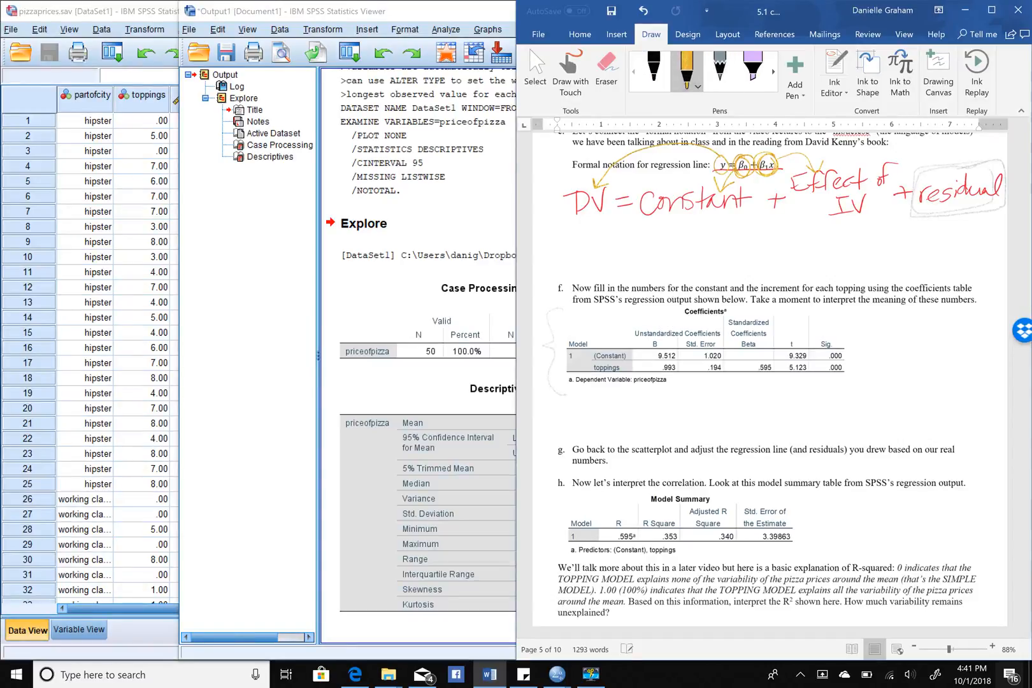
{"action": "left_click", "coordinate": [698, 87]}
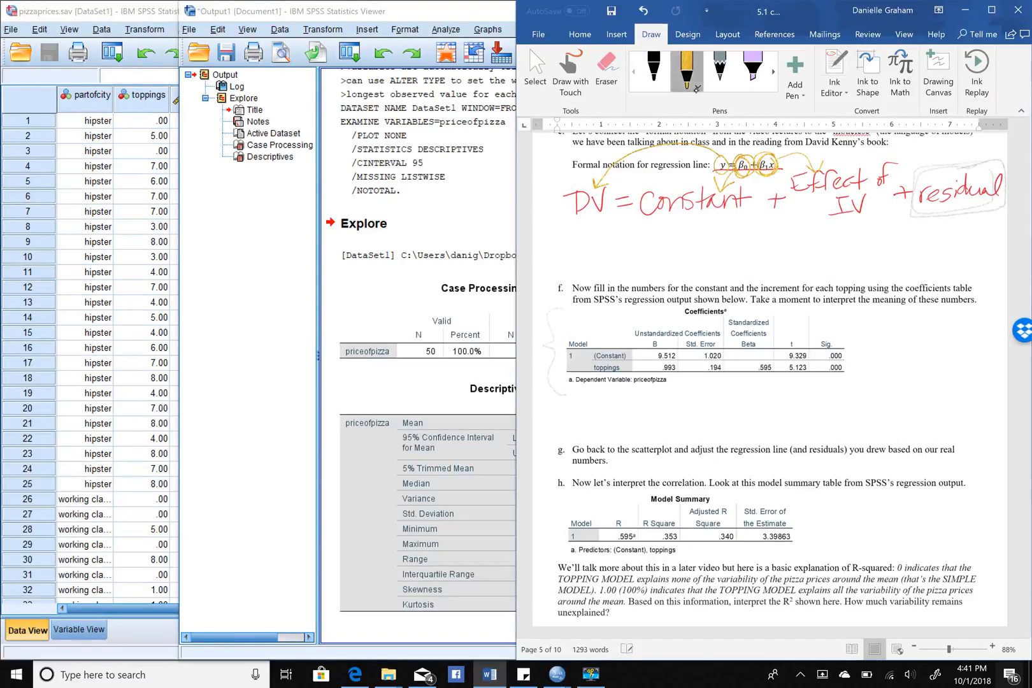
{"action": "left_click", "coordinate": [691, 186]}
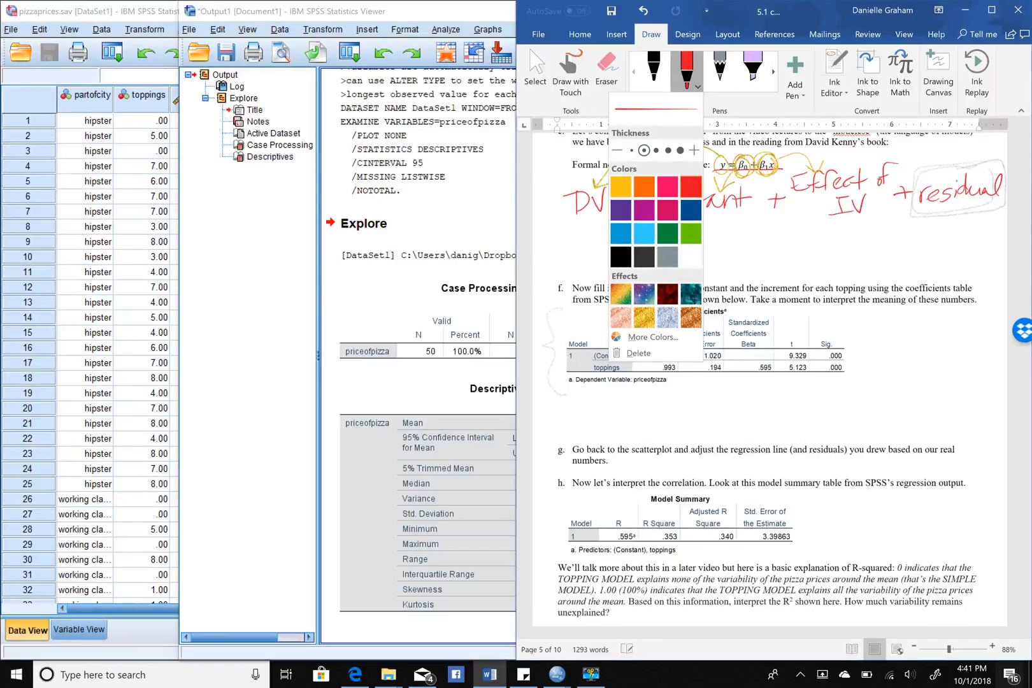
{"action": "left_click", "coordinate": [683, 178]}
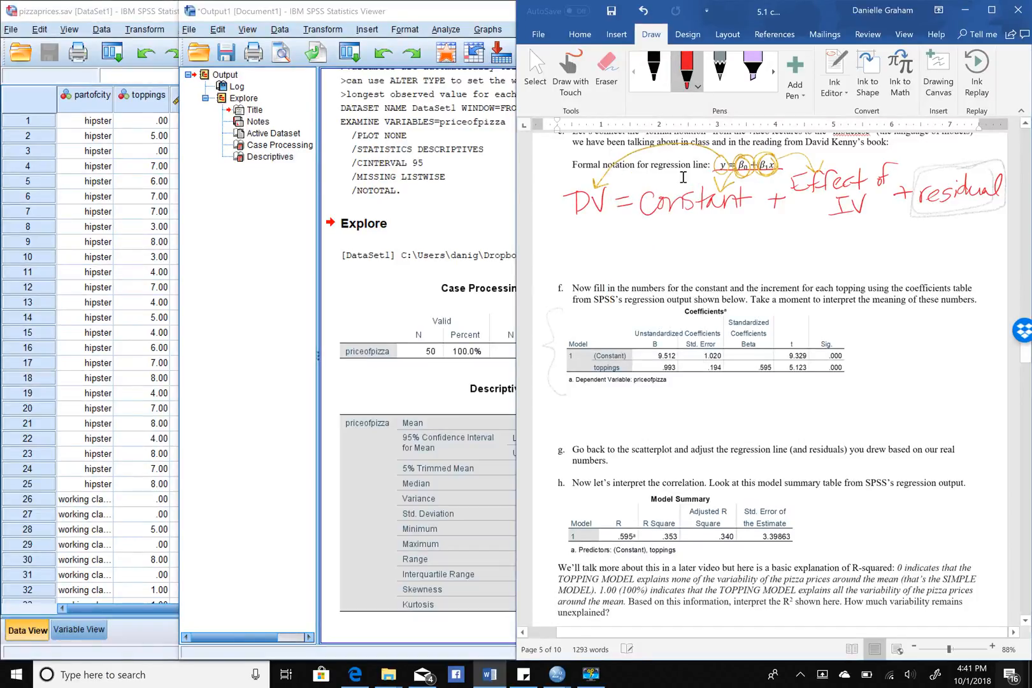
Step: Switch to the SPSS Data Editor for pizzaprices.sav and open the Linear Regression setup, placing it clear of the worksheet
{"action": "left_click", "coordinate": [114, 13]}
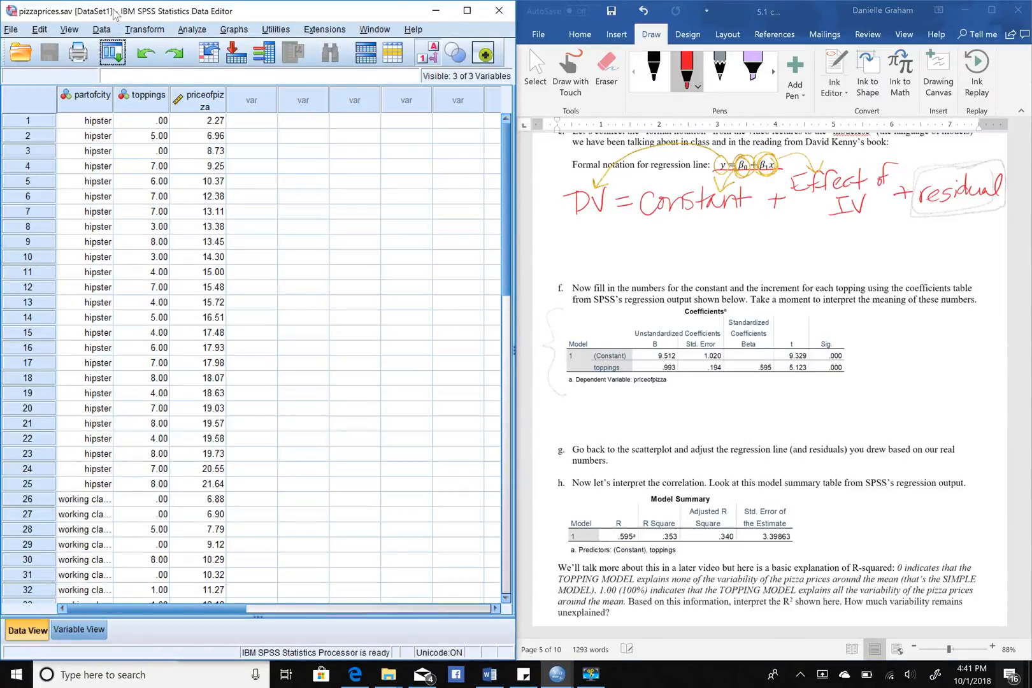
{"action": "left_click", "coordinate": [191, 30]}
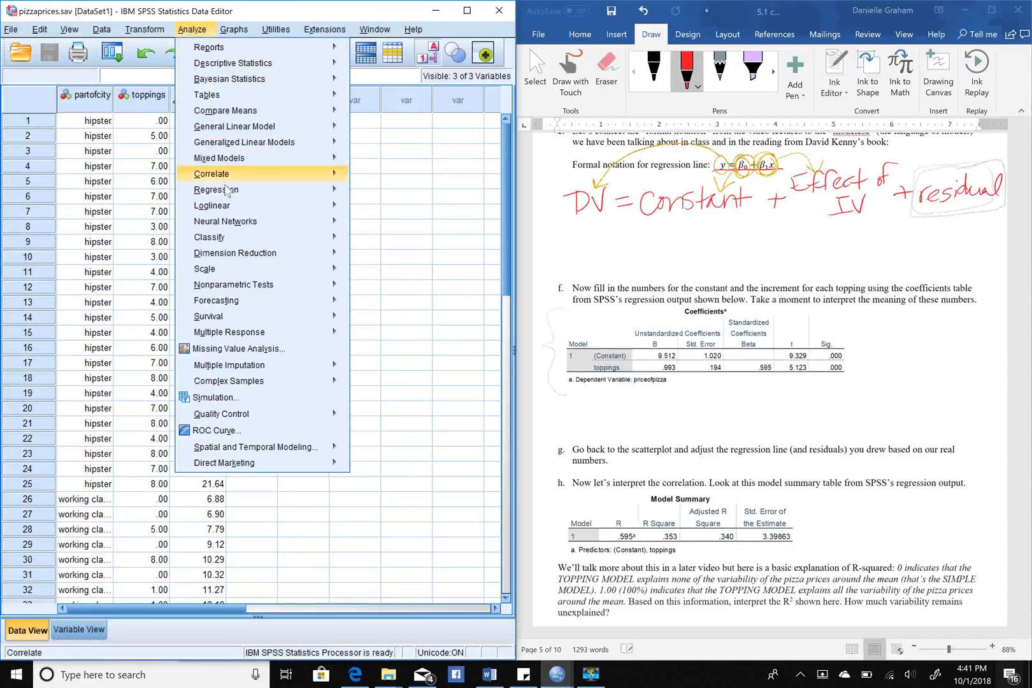
{"action": "mouse_move", "coordinate": [226, 193]}
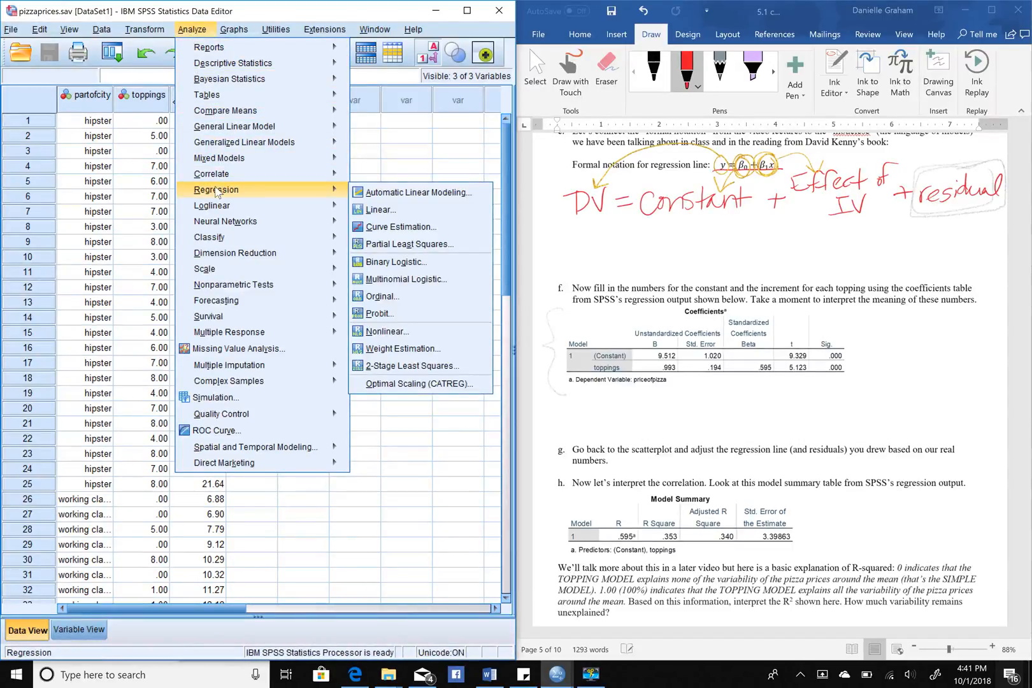
{"action": "left_click", "coordinate": [391, 213]}
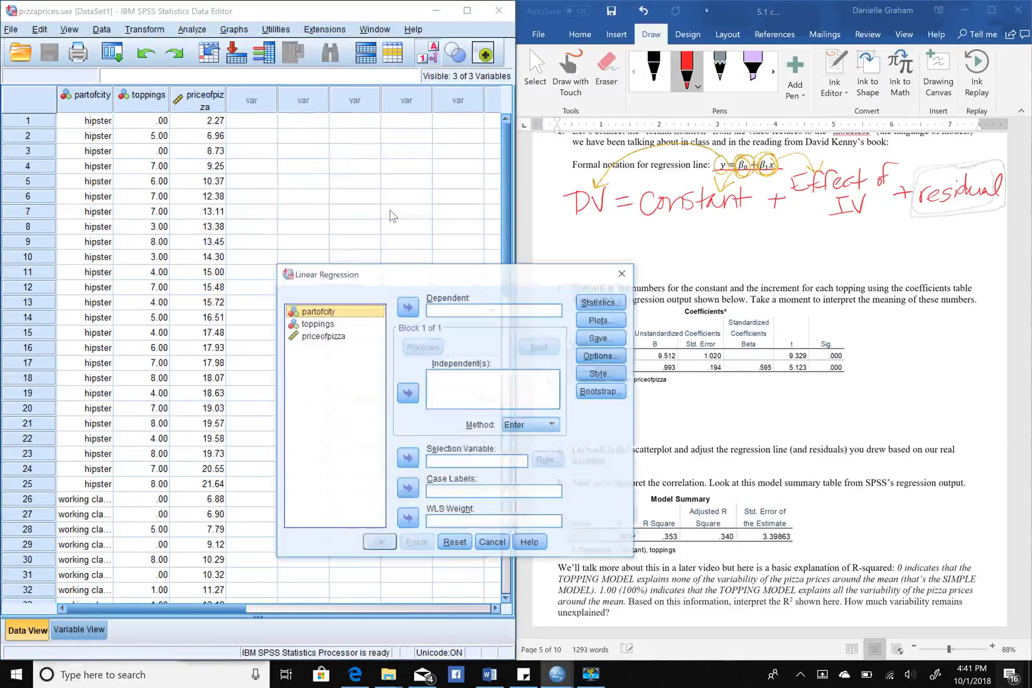
{"action": "left_click_drag", "start_coordinate": [428, 275], "coordinate": [263, 238]}
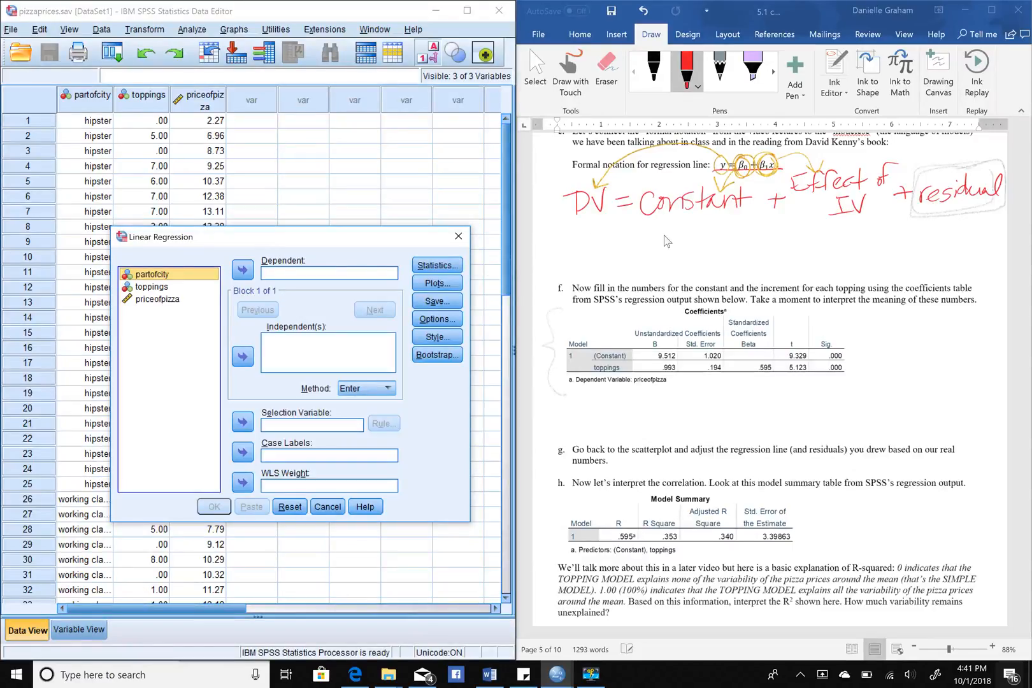
Step: Assign priceofpizza as the dependent variable and toppings as the independent variable, and run the regression
{"action": "scroll", "coordinate": [667, 241], "scroll_direction": "up", "scroll_amount": 5}
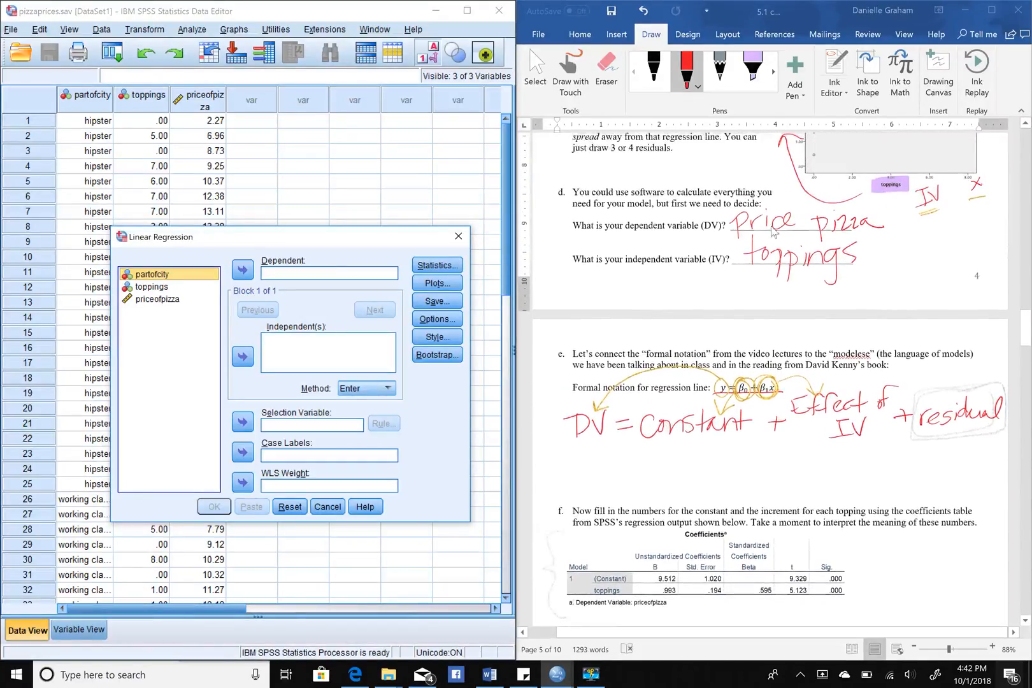
{"action": "left_click", "coordinate": [159, 299]}
{"action": "left_click", "coordinate": [243, 272]}
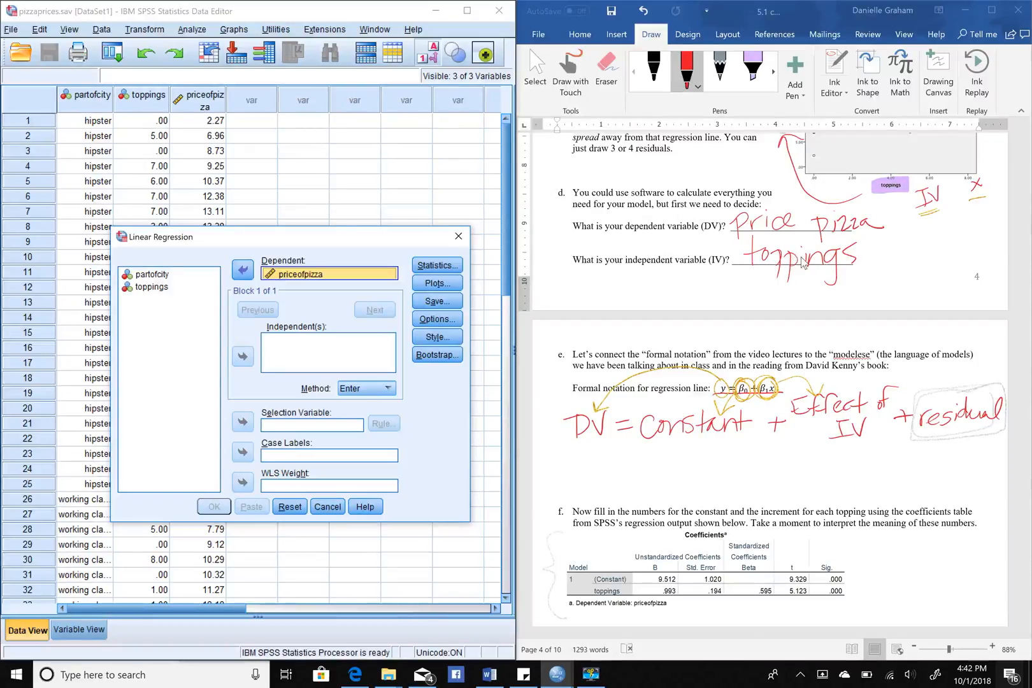
{"action": "left_click", "coordinate": [153, 287]}
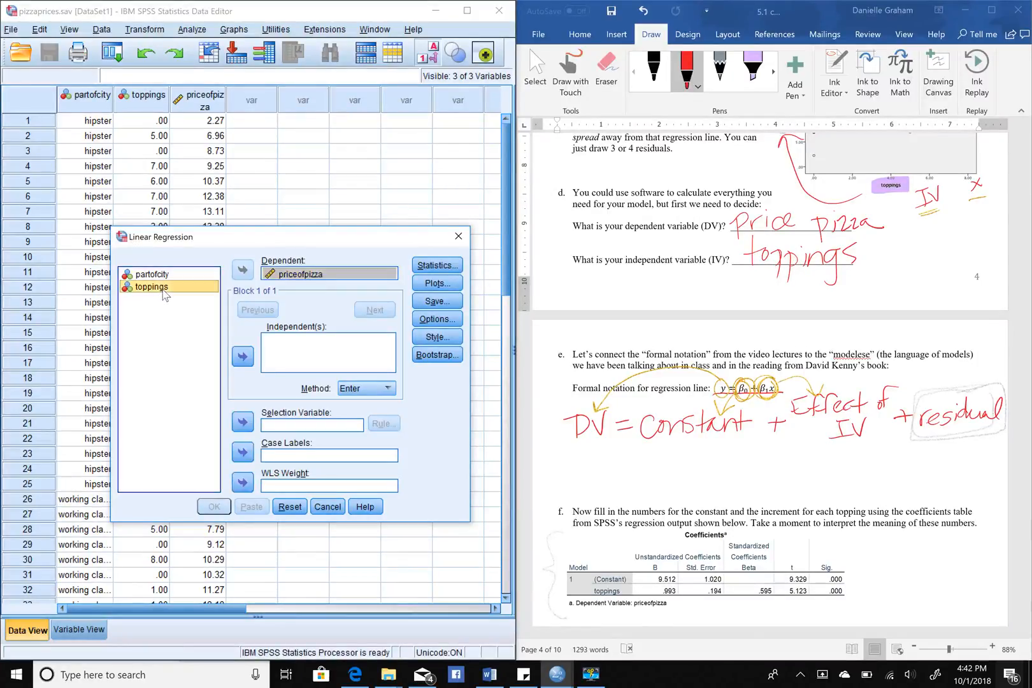
{"action": "left_click", "coordinate": [243, 357]}
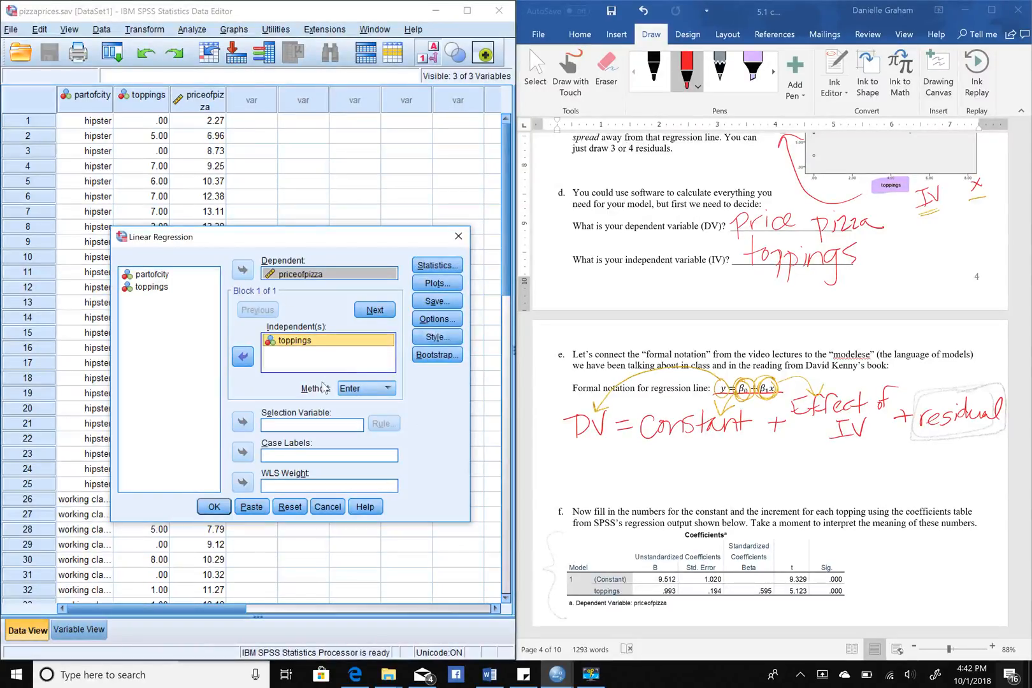
{"action": "left_click", "coordinate": [214, 506]}
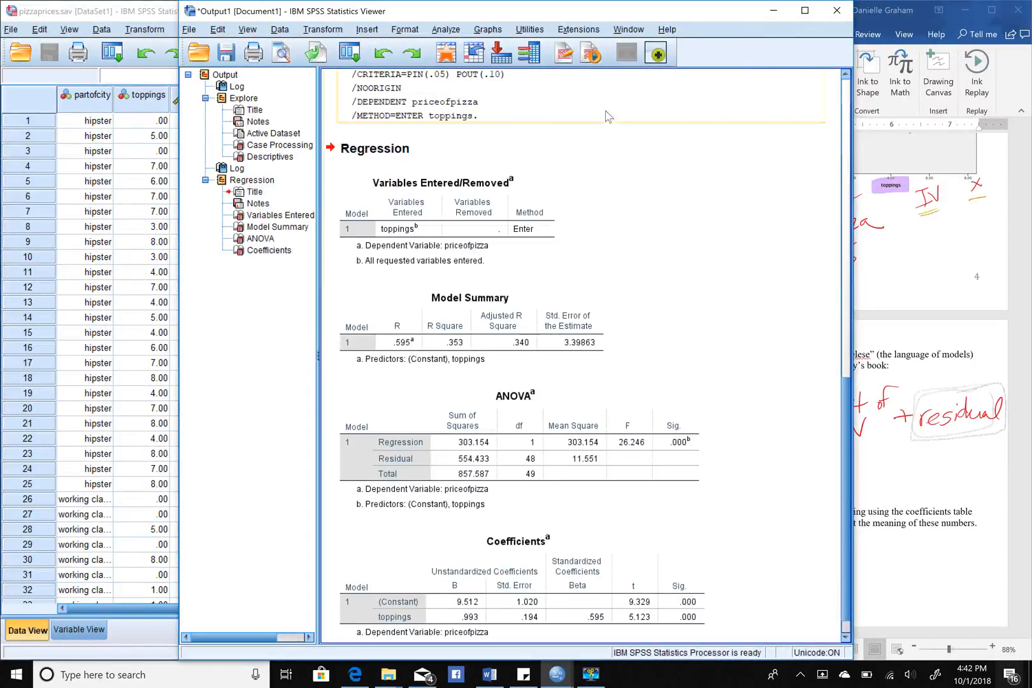
Step: Fit the output viewer beside the worksheet and examine the Variables Entered/Removed, Model Summary, ANOVA and Coefficients tables
{"action": "left_click_drag", "start_coordinate": [698, 14], "coordinate": [507, 17]}
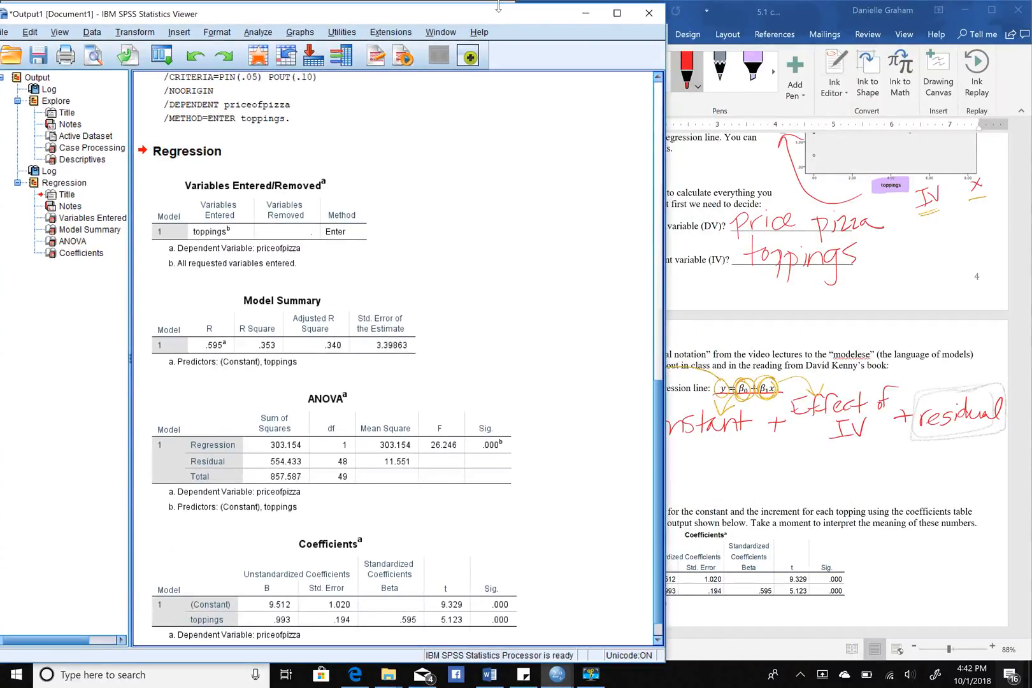
{"action": "left_click_drag", "start_coordinate": [663, 100], "coordinate": [561, 96]}
{"action": "left_click", "coordinate": [253, 208]}
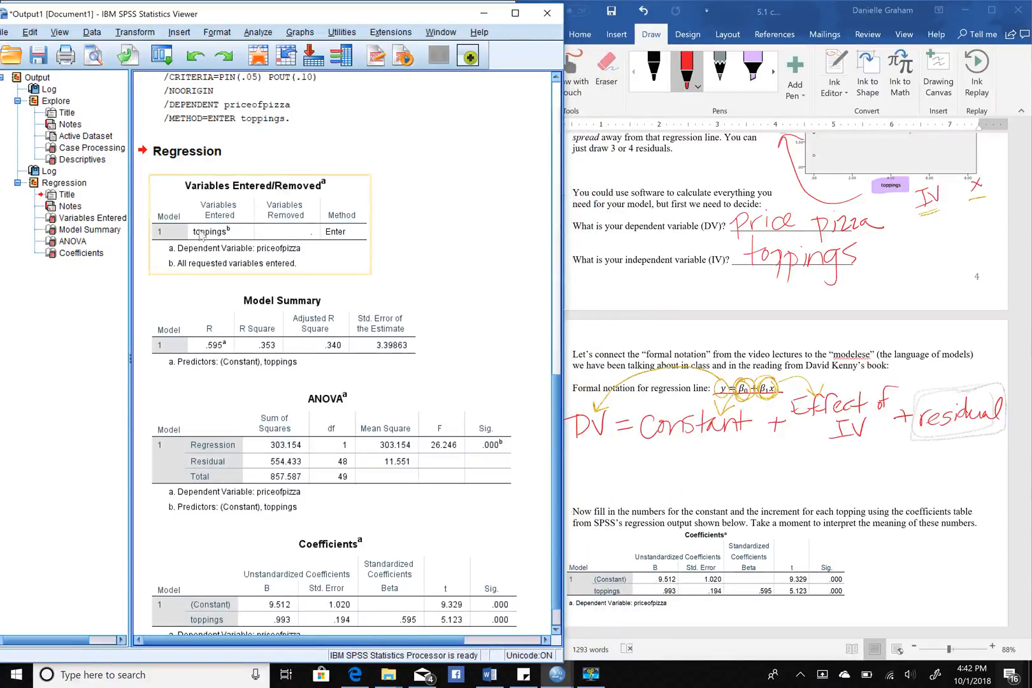
{"action": "left_click_drag", "start_coordinate": [204, 243], "coordinate": [225, 252]}
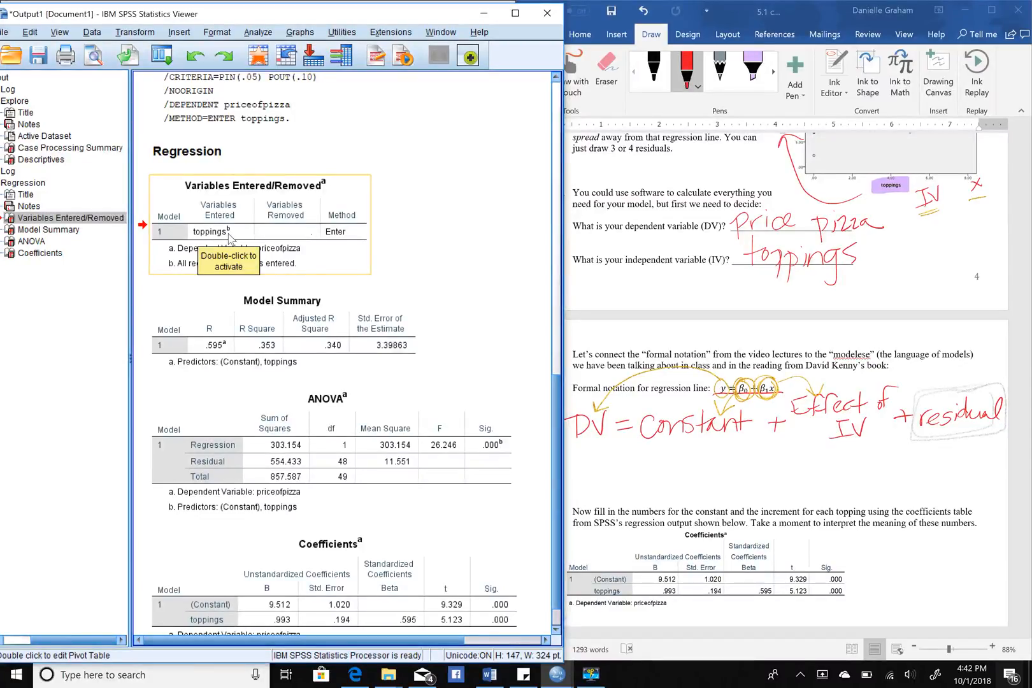
{"action": "left_click", "coordinate": [244, 312]}
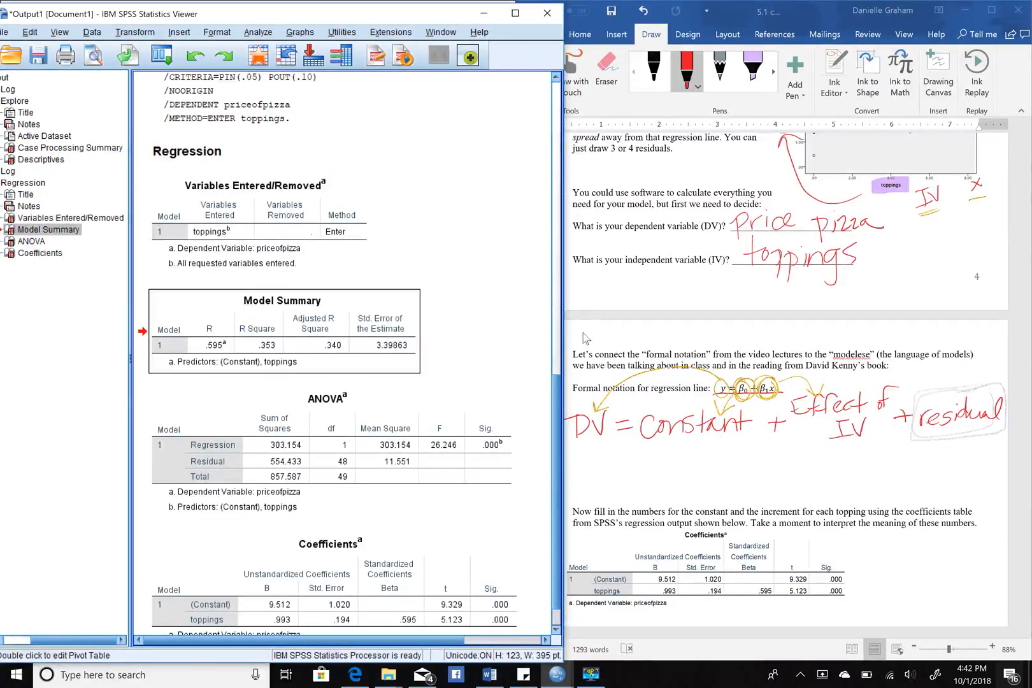
{"action": "scroll", "coordinate": [492, 329], "scroll_direction": "down", "scroll_amount": 1}
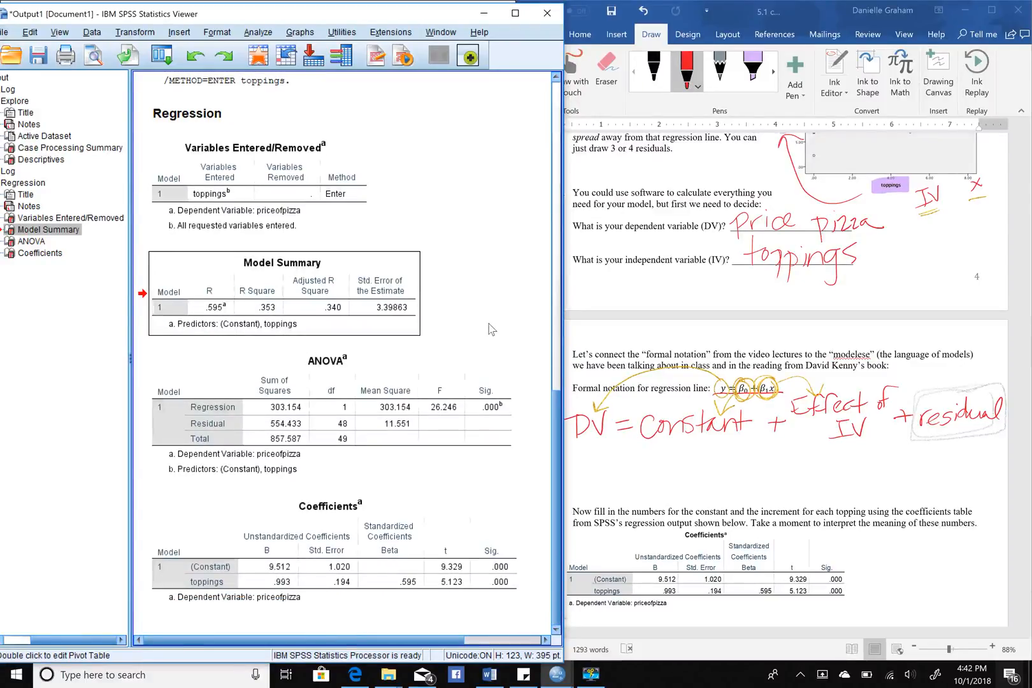
{"action": "left_click", "coordinate": [372, 393]}
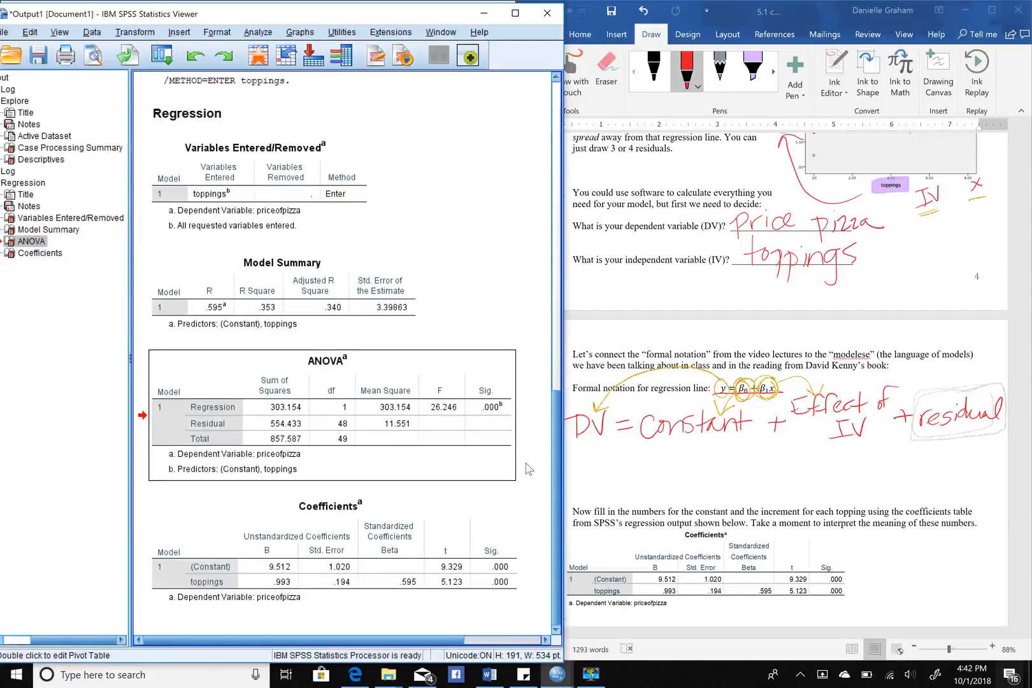
{"action": "left_click", "coordinate": [408, 526]}
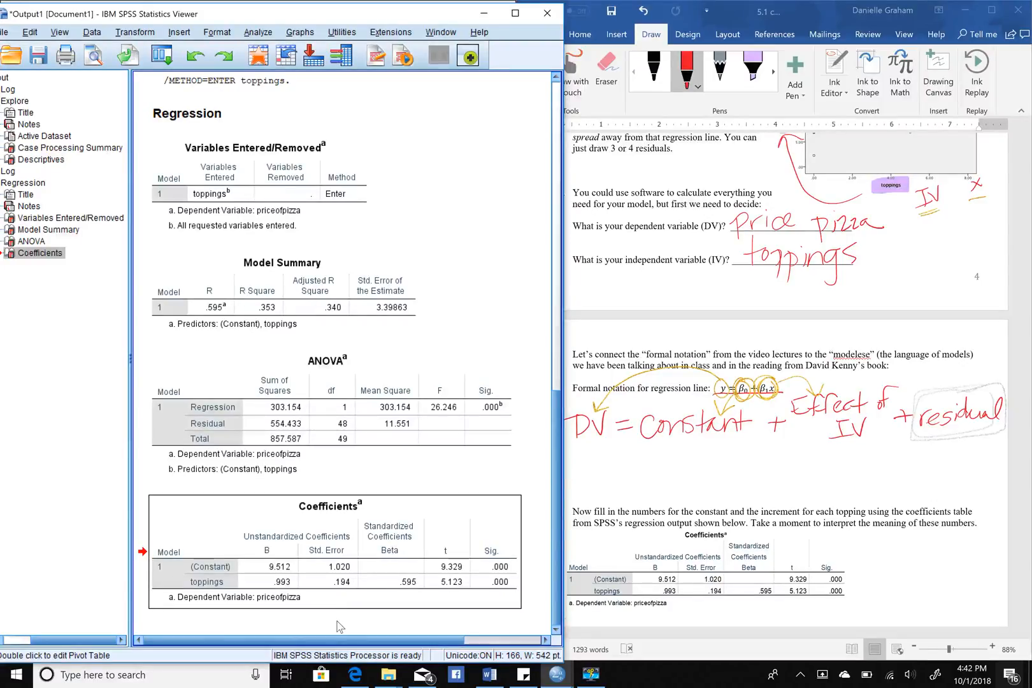
Step: Switch to the Word worksheet and bring part f's Coefficients table into view
{"action": "left_click", "coordinate": [669, 575]}
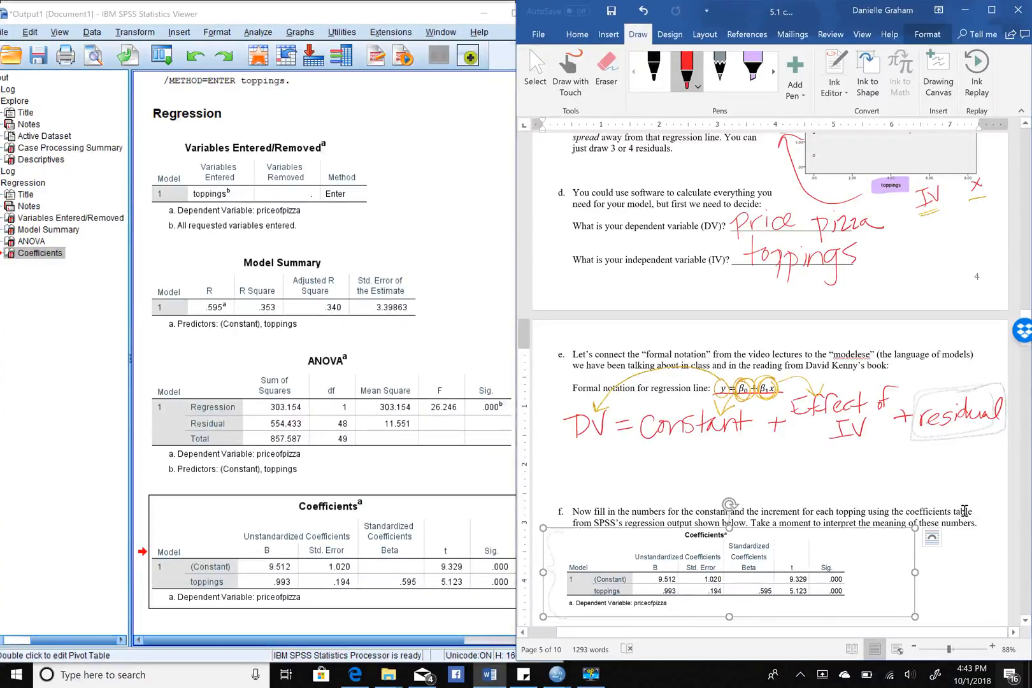
{"action": "scroll", "coordinate": [965, 511], "scroll_direction": "down", "scroll_amount": 4}
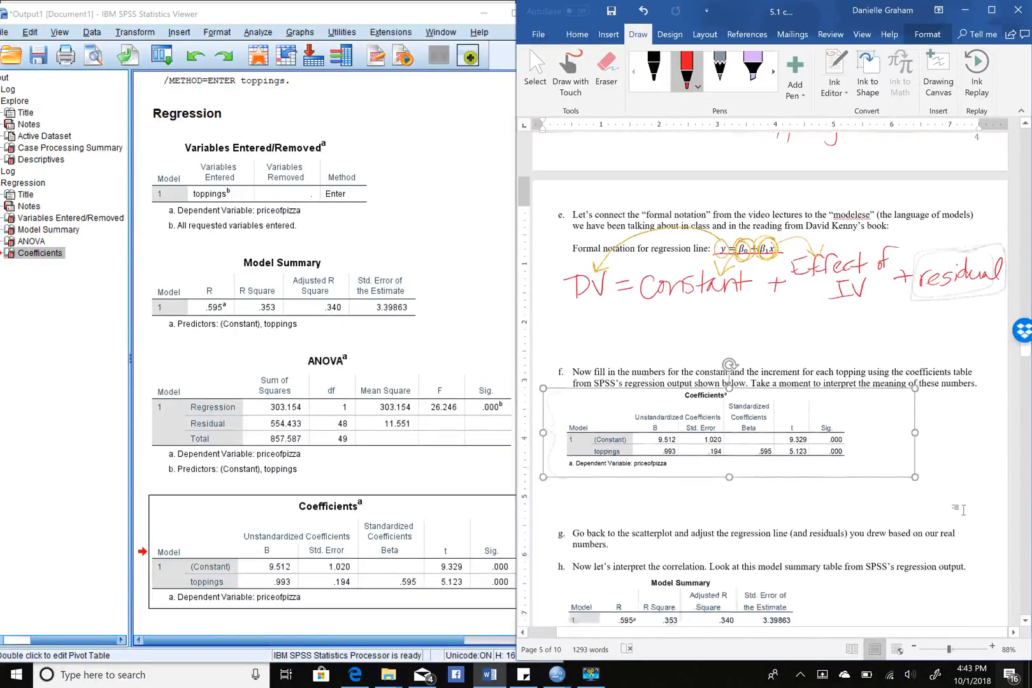
{"action": "scroll", "coordinate": [965, 511], "scroll_direction": "down", "scroll_amount": 3}
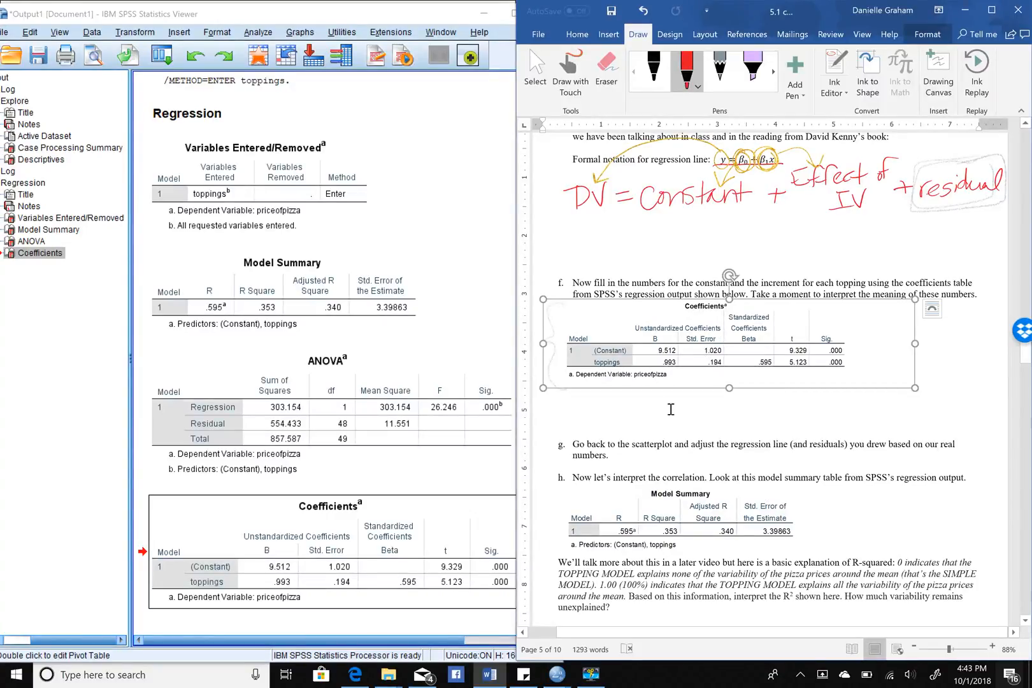
Step: Try to outline the B column of part f's Coefficients table with the purple highlighter
{"action": "left_click", "coordinate": [753, 67]}
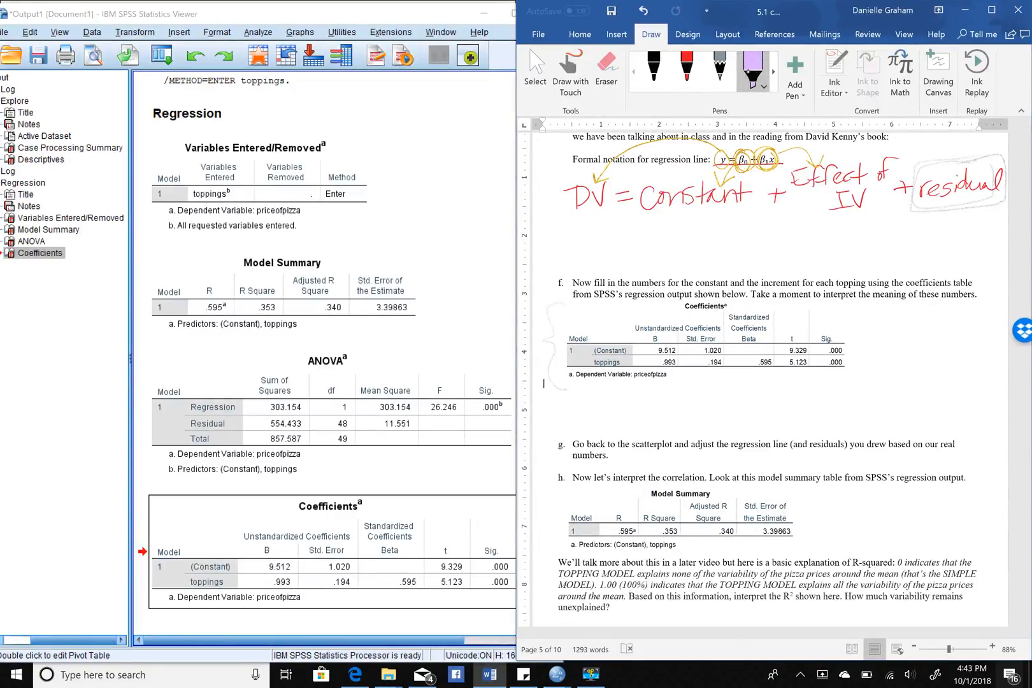
{"action": "mouse_move", "coordinate": [667, 326]}
{"action": "left_mouse_down"}
{"action": "mouse_move", "coordinate": [633, 330]}
{"action": "mouse_move", "coordinate": [634, 372]}
{"action": "mouse_move", "coordinate": [678, 376]}
{"action": "mouse_move", "coordinate": [676, 329]}
{"action": "left_mouse_up"}
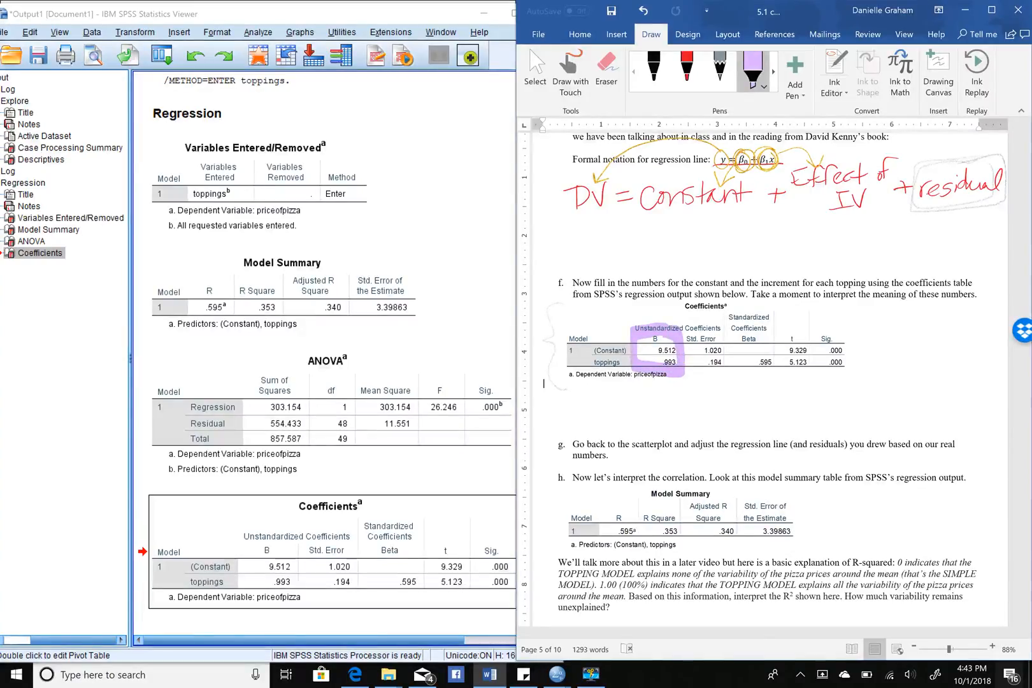
{"action": "left_click", "coordinate": [644, 11]}
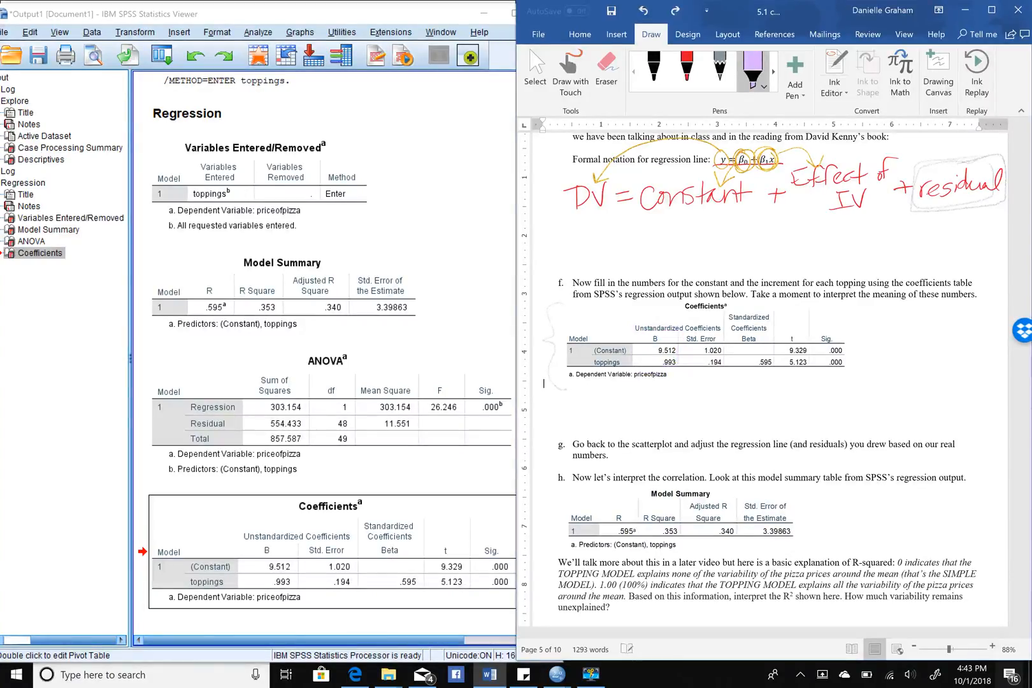
Step: Set the highlighter to yellow with a thinner tip, and highlight "(Constant)" and its B value, 9.512, in part f's Coefficients table
{"action": "left_click", "coordinate": [760, 80]}
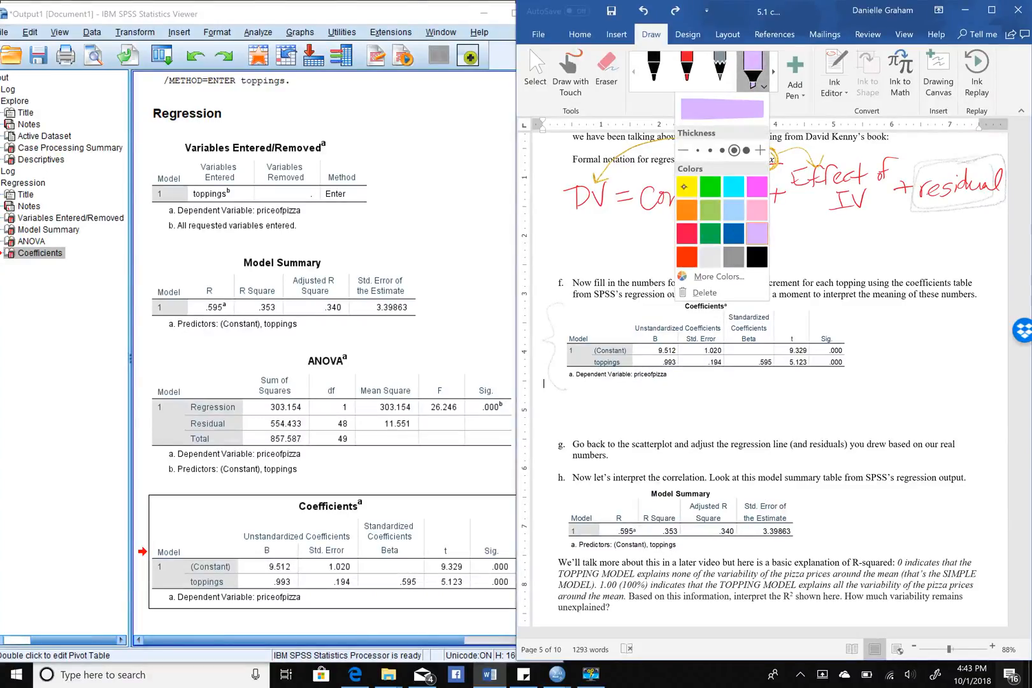
{"action": "left_click", "coordinate": [687, 186]}
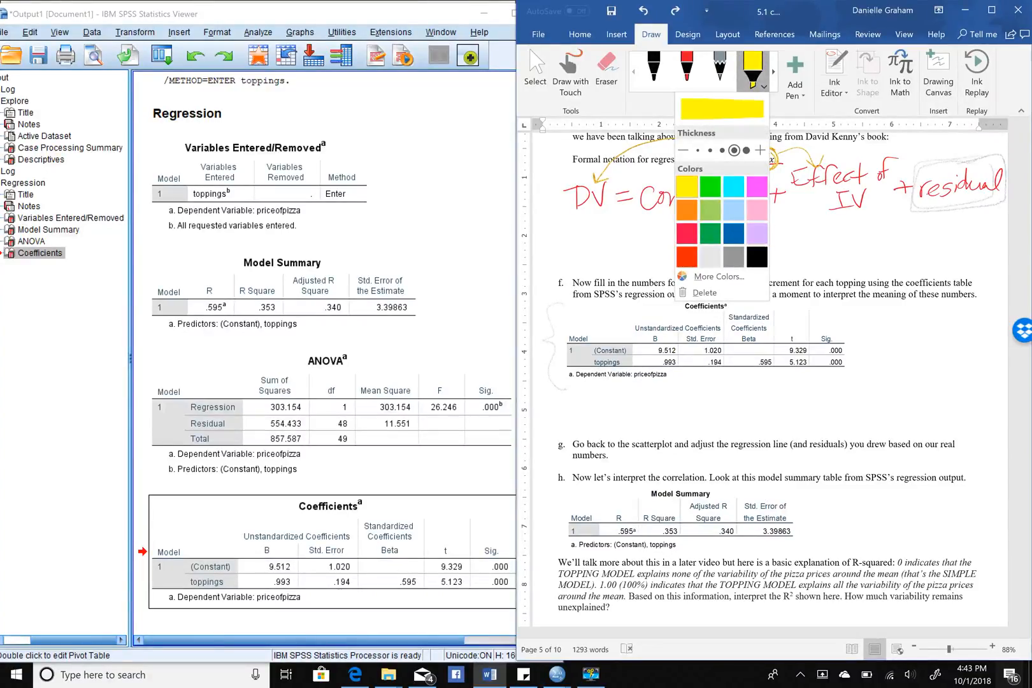
{"action": "left_click", "coordinate": [680, 193]}
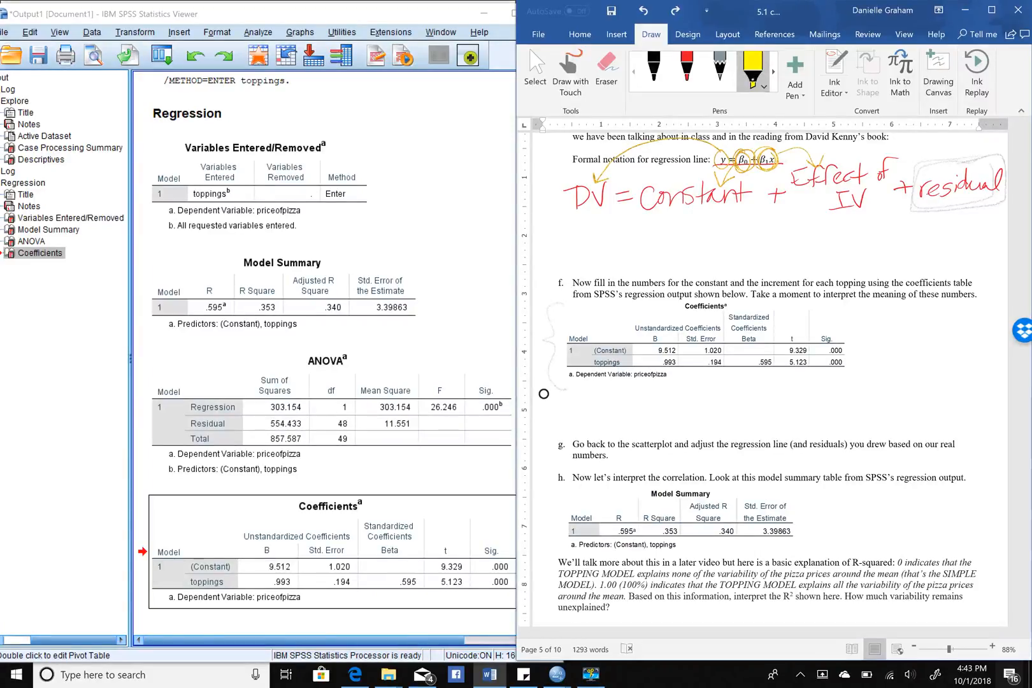
{"action": "left_click", "coordinate": [753, 73]}
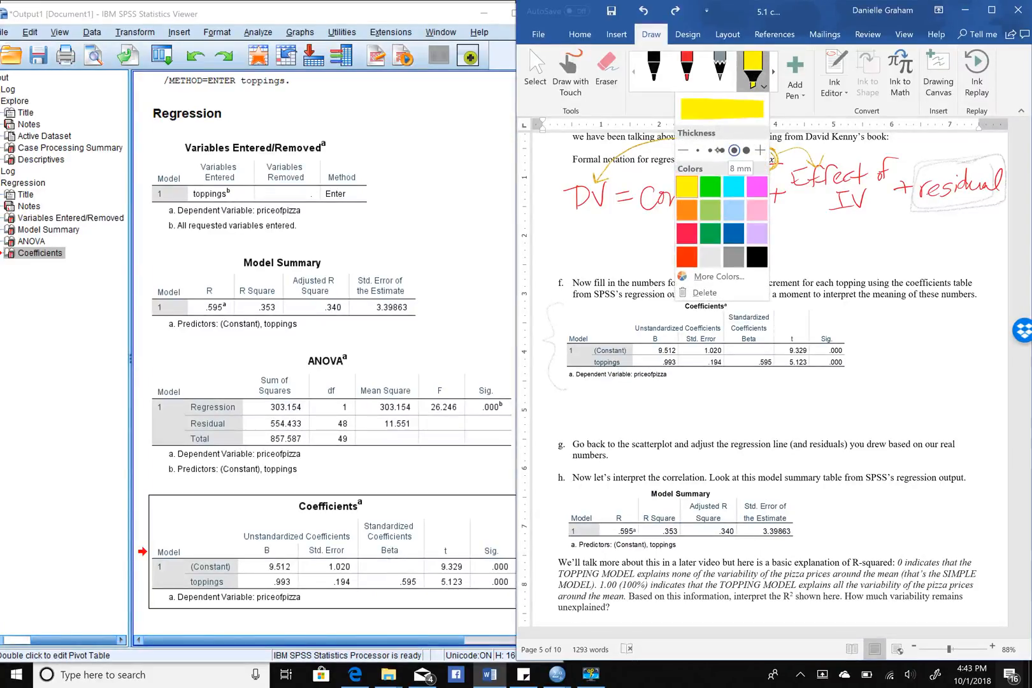
{"action": "left_click", "coordinate": [722, 149]}
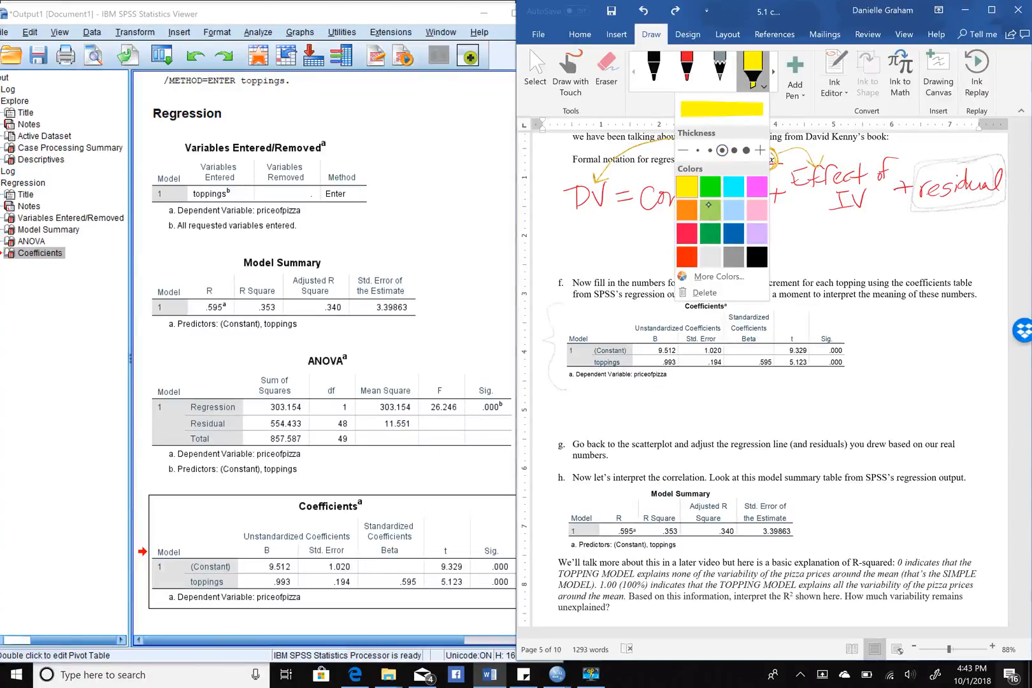
{"action": "left_click_drag", "start_coordinate": [592, 349], "coordinate": [616, 348]}
{"action": "mouse_move", "coordinate": [645, 348]}
{"action": "left_mouse_down"}
{"action": "mouse_move", "coordinate": [674, 350]}
{"action": "mouse_move", "coordinate": [596, 353]}
{"action": "mouse_move", "coordinate": [631, 355]}
{"action": "left_mouse_up"}
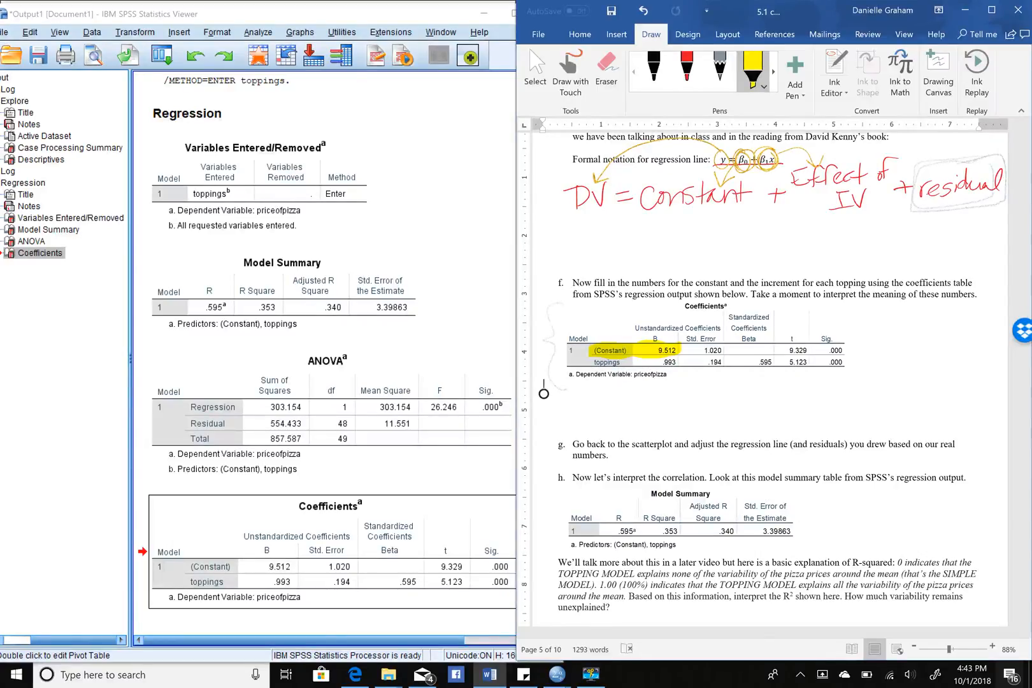
Step: Handwrite "9.512" with the black pen beneath "Constant" in the model equation
{"action": "left_click", "coordinate": [653, 69]}
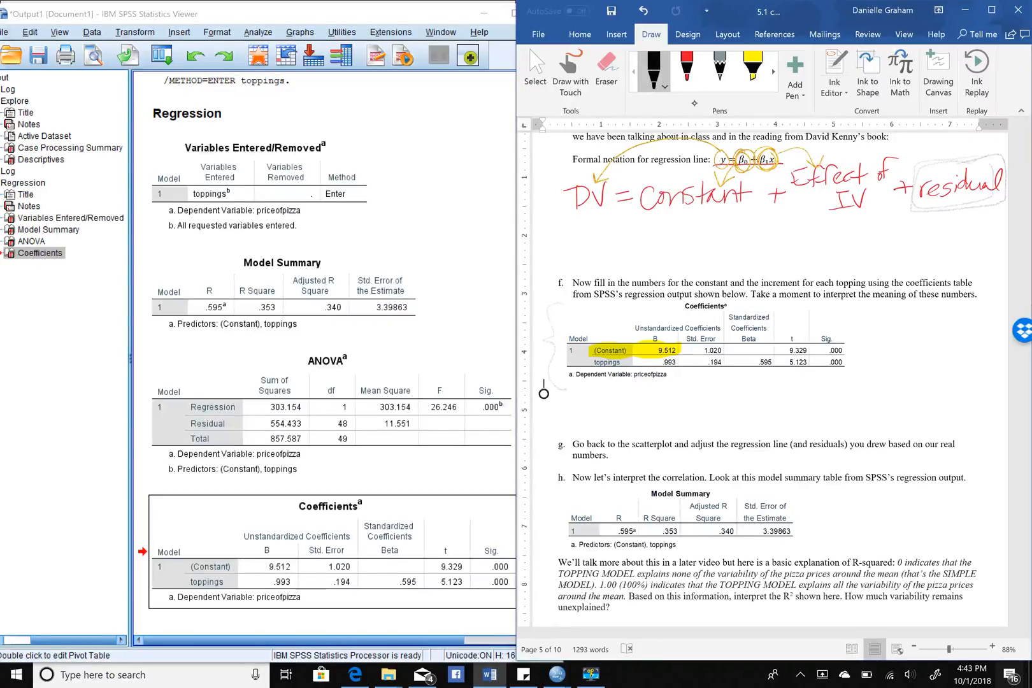
{"action": "mouse_move", "coordinate": [654, 225]}
{"action": "left_mouse_down"}
{"action": "mouse_move", "coordinate": [658, 250]}
{"action": "mouse_move", "coordinate": [690, 241]}
{"action": "mouse_move", "coordinate": [680, 250]}
{"action": "mouse_move", "coordinate": [725, 249]}
{"action": "left_mouse_up"}
{"action": "left_click", "coordinate": [666, 246]}
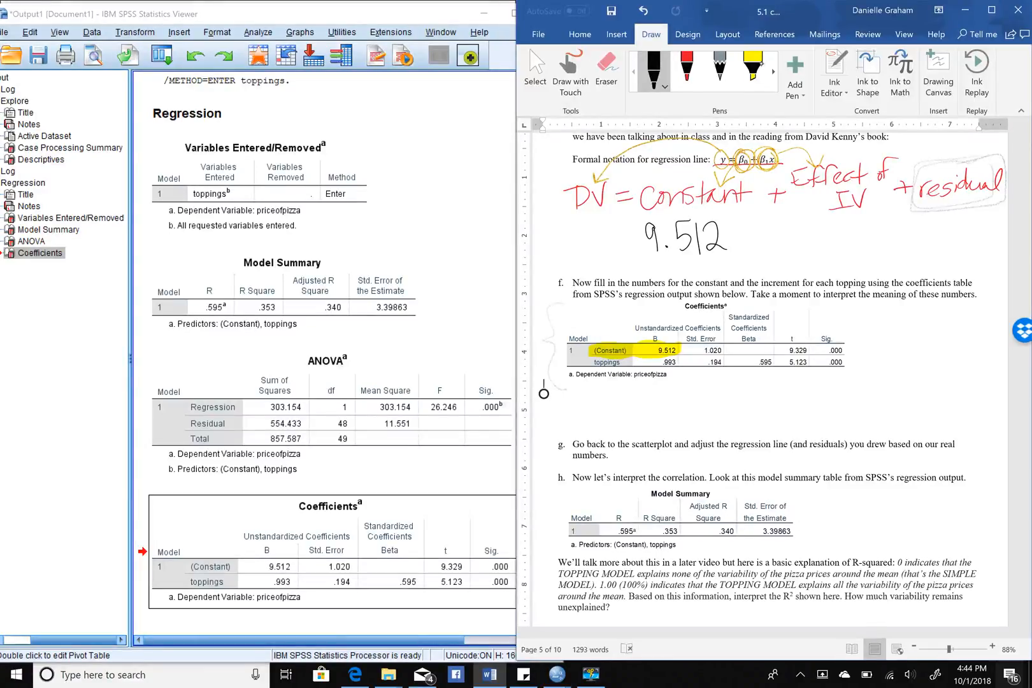
Step: Set the highlighter to green and highlight "toppings" and its B value, .993, in part f's Coefficients table
{"action": "left_click", "coordinate": [753, 67]}
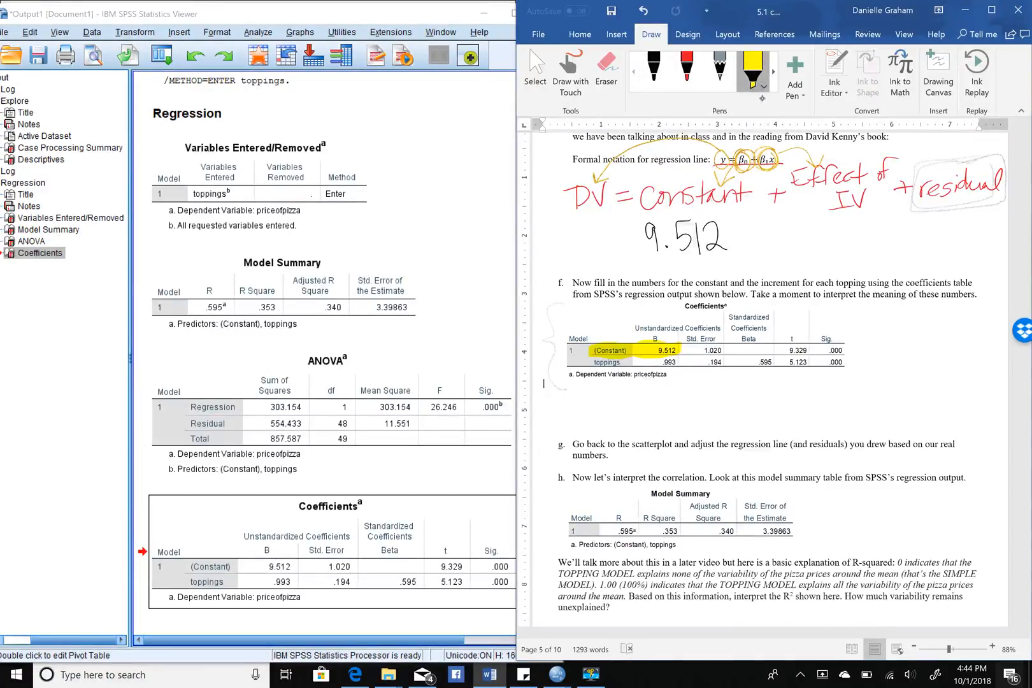
{"action": "left_click", "coordinate": [753, 67]}
{"action": "left_click", "coordinate": [710, 186]}
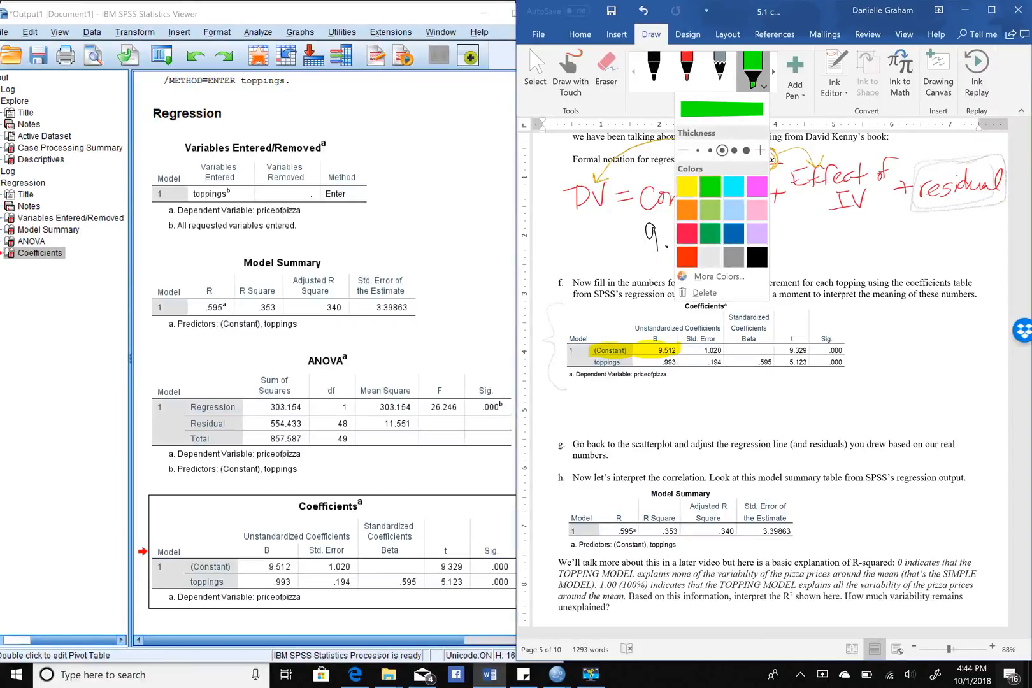
{"action": "left_click", "coordinate": [710, 179]}
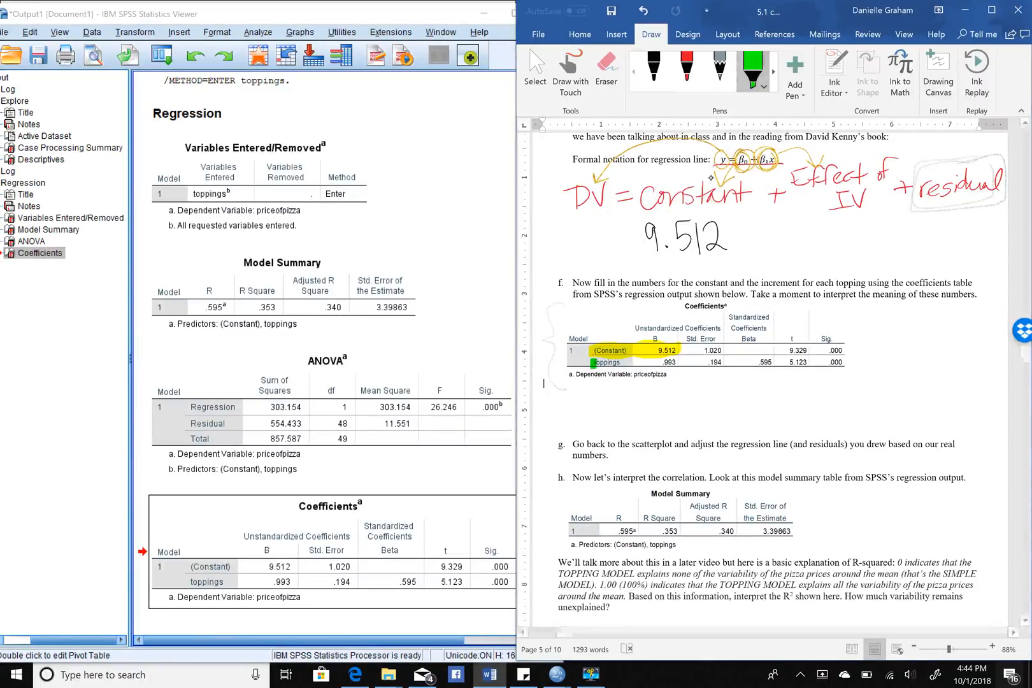
{"action": "left_click_drag", "start_coordinate": [594, 362], "coordinate": [684, 362]}
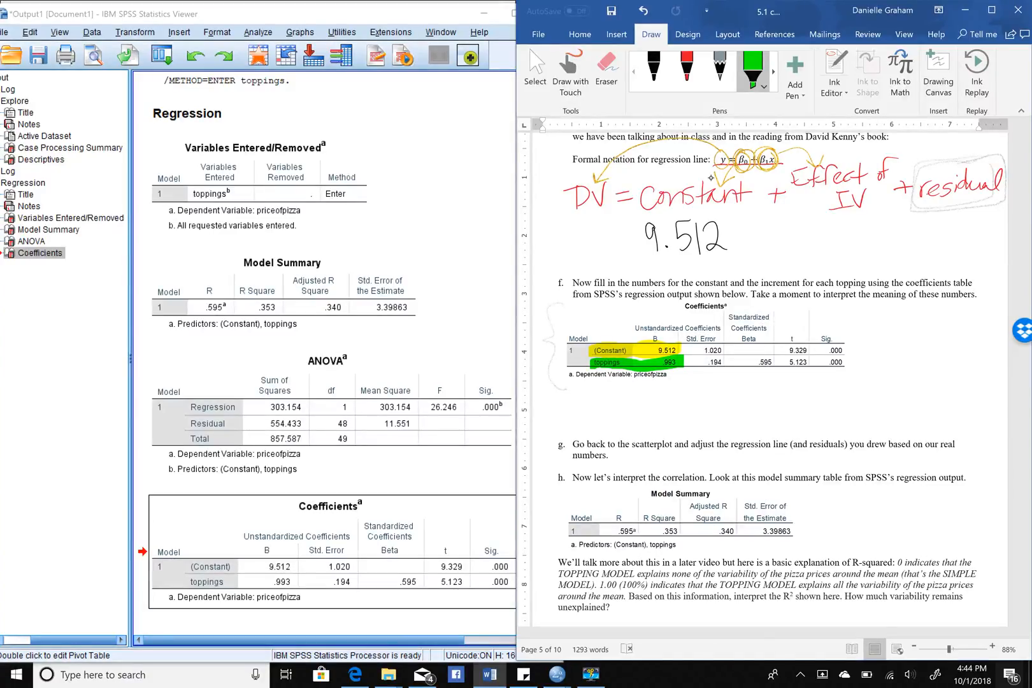
Step: Complete the handwritten black equation around 9.512 under the model so that it reads "y = 9.512 + 0.993x"
{"action": "left_click", "coordinate": [654, 67]}
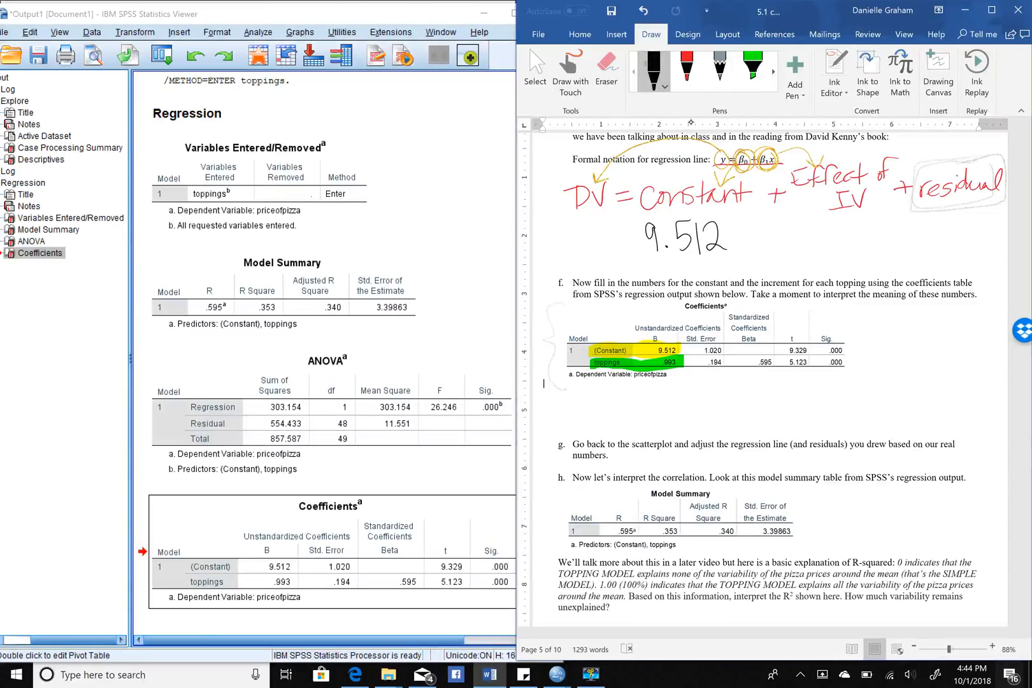
{"action": "mouse_move", "coordinate": [734, 237]}
{"action": "left_mouse_down"}
{"action": "mouse_move", "coordinate": [753, 235]}
{"action": "mouse_move", "coordinate": [743, 250]}
{"action": "mouse_move", "coordinate": [769, 252]}
{"action": "mouse_move", "coordinate": [810, 243]}
{"action": "mouse_move", "coordinate": [808, 253]}
{"action": "mouse_move", "coordinate": [823, 240]}
{"action": "mouse_move", "coordinate": [817, 253]}
{"action": "left_mouse_up"}
{"action": "left_click", "coordinate": [783, 249]}
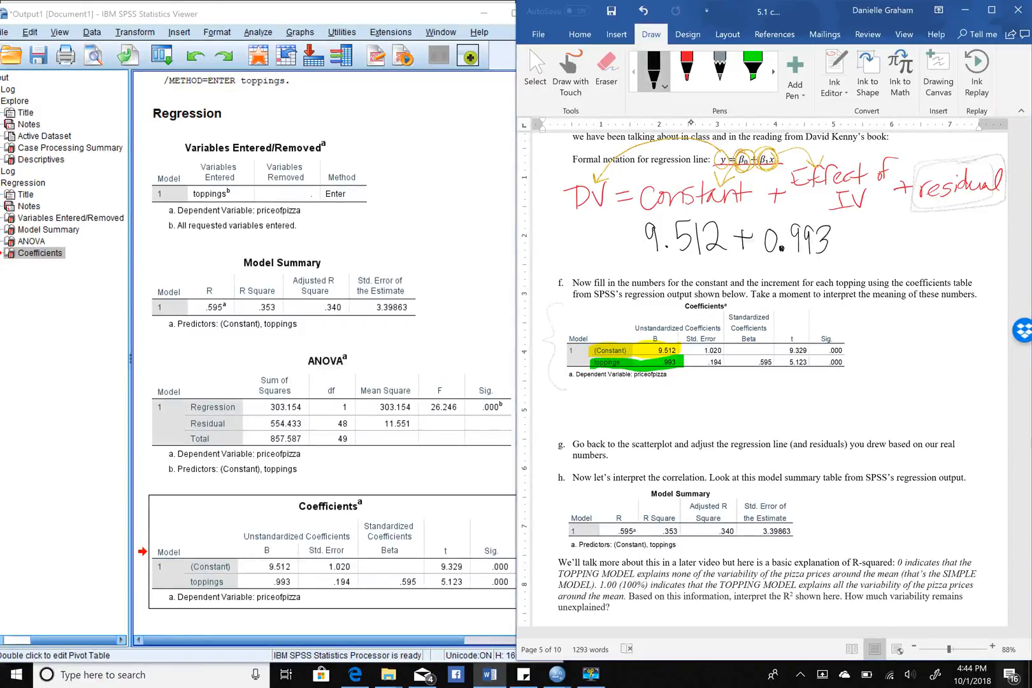
{"action": "mouse_move", "coordinate": [838, 233]}
{"action": "left_mouse_down"}
{"action": "mouse_move", "coordinate": [852, 252]}
{"action": "mouse_move", "coordinate": [838, 254]}
{"action": "left_mouse_up"}
{"action": "mouse_move", "coordinate": [613, 241]}
{"action": "left_mouse_down"}
{"action": "mouse_move", "coordinate": [632, 237]}
{"action": "mouse_move", "coordinate": [586, 255]}
{"action": "mouse_move", "coordinate": [579, 276]}
{"action": "left_mouse_up"}
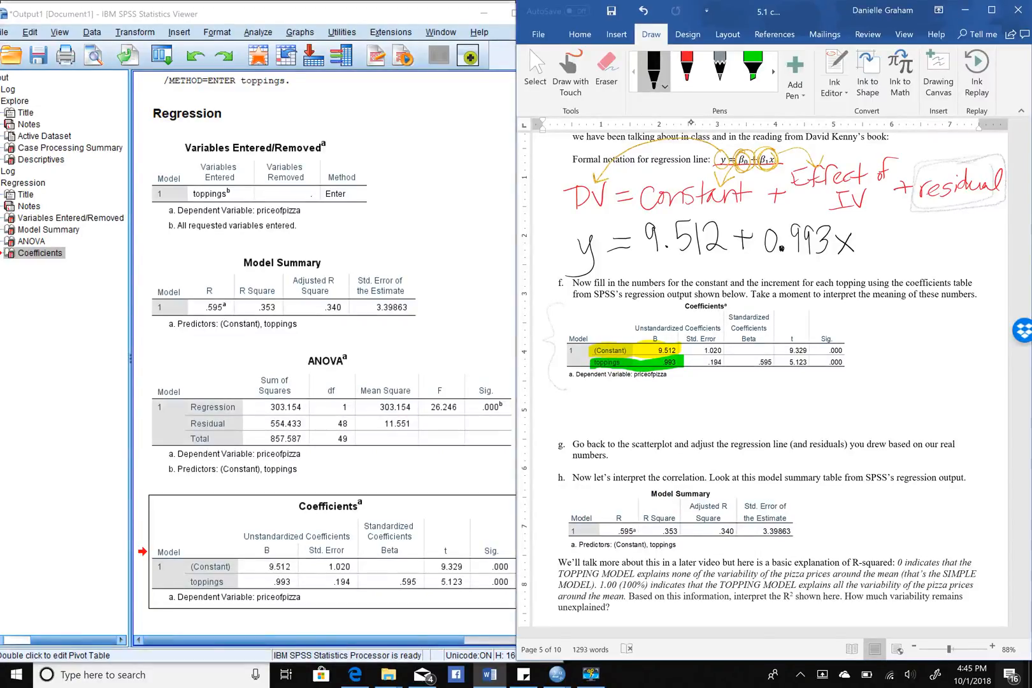
Step: Handwrite "Price pizza = 9.512 + 0.993 (toppings)" with the black pen beneath part f's Coefficients table
{"action": "mouse_move", "coordinate": [572, 397]}
{"action": "left_mouse_down"}
{"action": "mouse_move", "coordinate": [652, 409]}
{"action": "mouse_move", "coordinate": [714, 393]}
{"action": "mouse_move", "coordinate": [721, 405]}
{"action": "mouse_move", "coordinate": [746, 383]}
{"action": "mouse_move", "coordinate": [734, 405]}
{"action": "mouse_move", "coordinate": [802, 390]}
{"action": "mouse_move", "coordinate": [836, 401]}
{"action": "mouse_move", "coordinate": [850, 385]}
{"action": "mouse_move", "coordinate": [842, 401]}
{"action": "mouse_move", "coordinate": [862, 404]}
{"action": "mouse_move", "coordinate": [872, 386]}
{"action": "left_mouse_up"}
{"action": "left_click", "coordinate": [731, 401]}
{"action": "left_click", "coordinate": [815, 397]}
{"action": "mouse_move", "coordinate": [878, 388]}
{"action": "left_mouse_down"}
{"action": "mouse_move", "coordinate": [883, 407]}
{"action": "mouse_move", "coordinate": [885, 395]}
{"action": "left_mouse_up"}
{"action": "left_click_drag", "start_coordinate": [894, 388], "coordinate": [893, 408]}
{"action": "mouse_move", "coordinate": [894, 389]}
{"action": "left_mouse_down"}
{"action": "mouse_move", "coordinate": [922, 392]}
{"action": "mouse_move", "coordinate": [919, 413]}
{"action": "mouse_move", "coordinate": [931, 396]}
{"action": "mouse_move", "coordinate": [943, 401]}
{"action": "left_mouse_up"}
Step: Set the highlighter to light purple and highlight "interpret the meaning of these numbers" in part f's instructions
{"action": "left_click", "coordinate": [752, 67]}
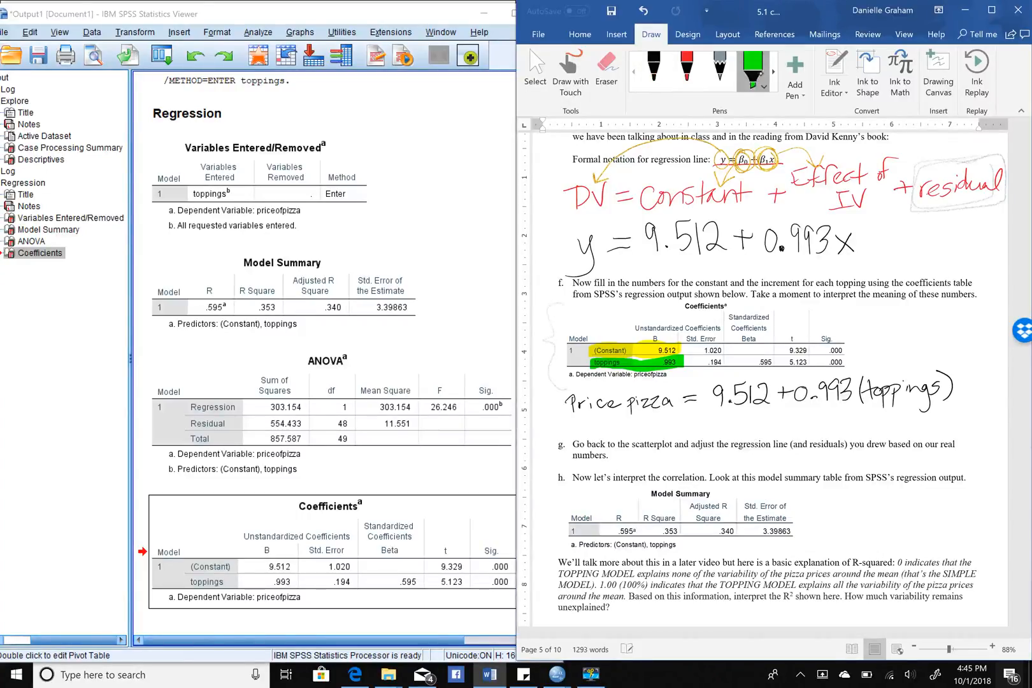
{"action": "left_click", "coordinate": [752, 70]}
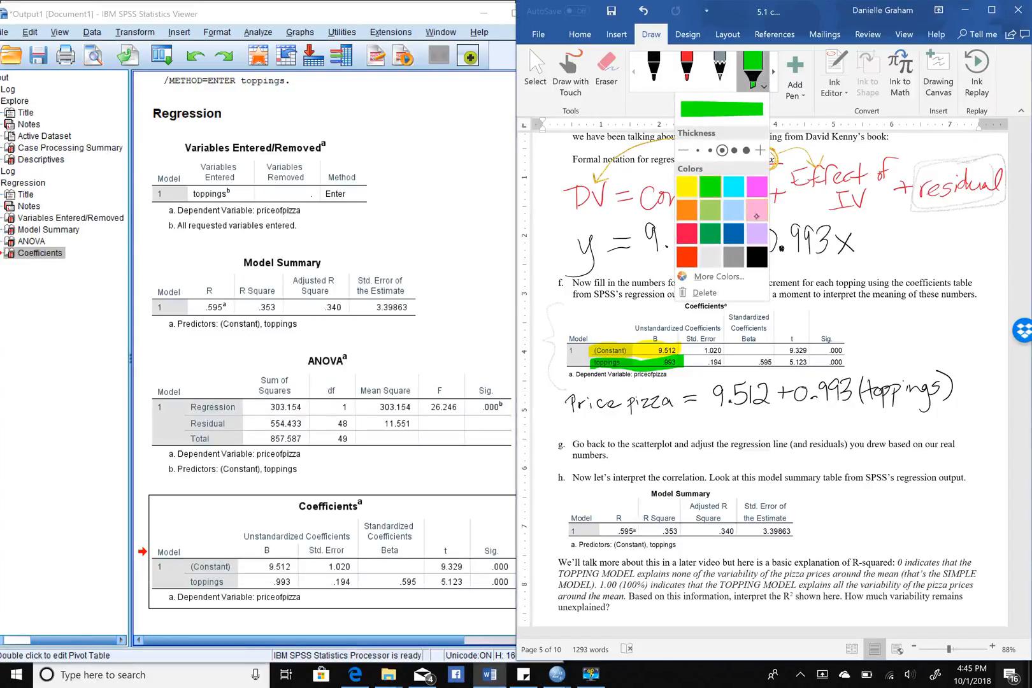
{"action": "left_click", "coordinate": [757, 233]}
{"action": "left_click_drag", "start_coordinate": [819, 295], "coordinate": [974, 295]}
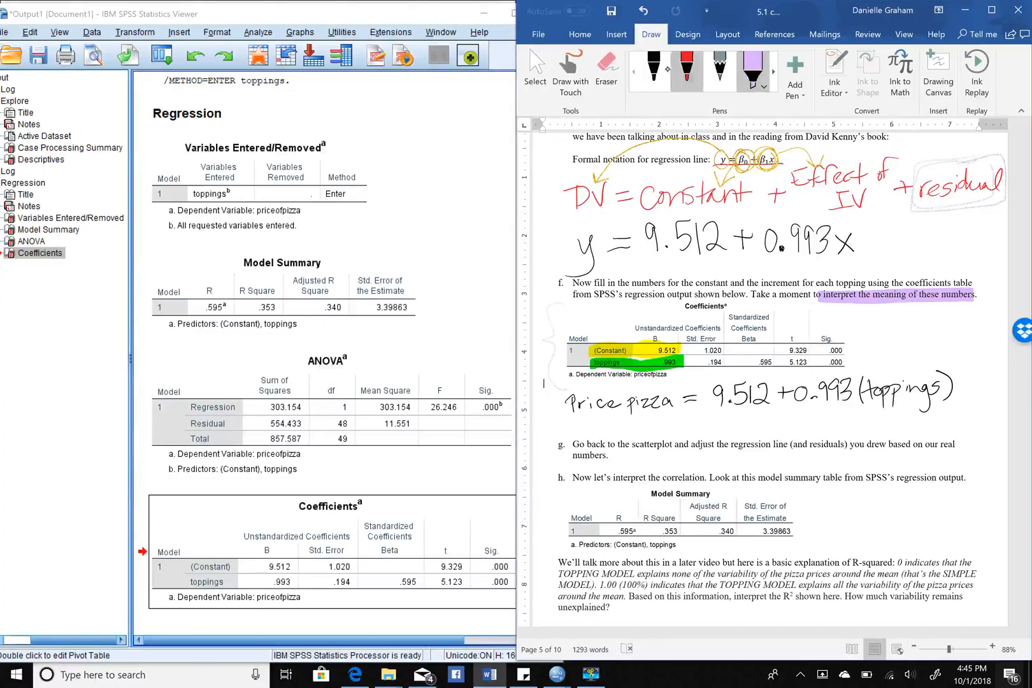
Step: With the red pen, write "0" above "toppings" in the pizza price equation and bracket the 0.993 (toppings) term
{"action": "left_click", "coordinate": [653, 67]}
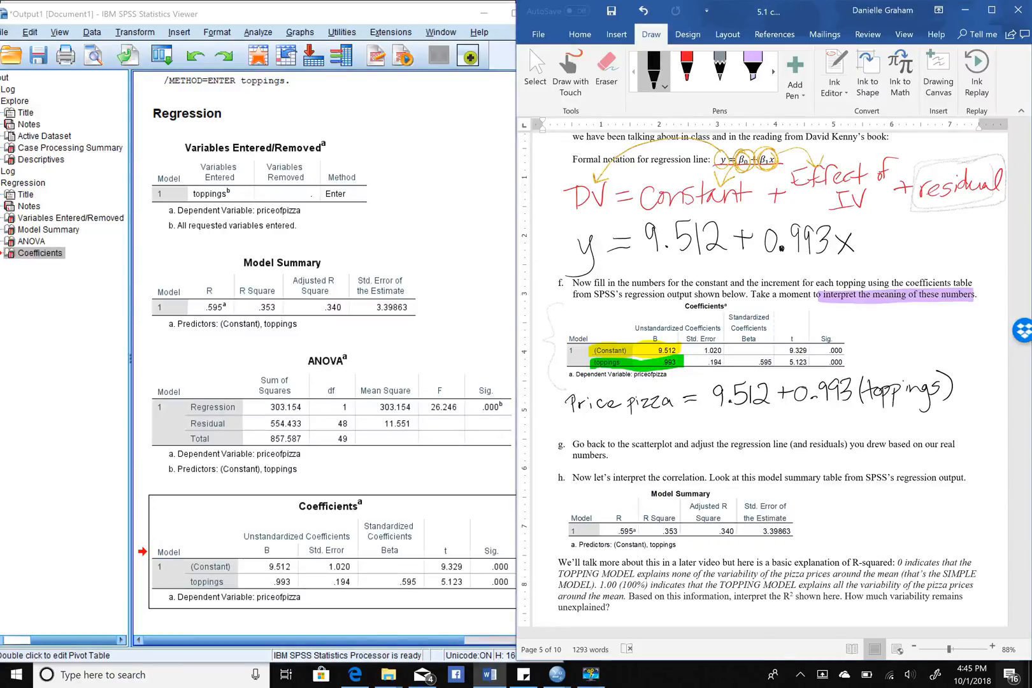
{"action": "left_click", "coordinate": [687, 68]}
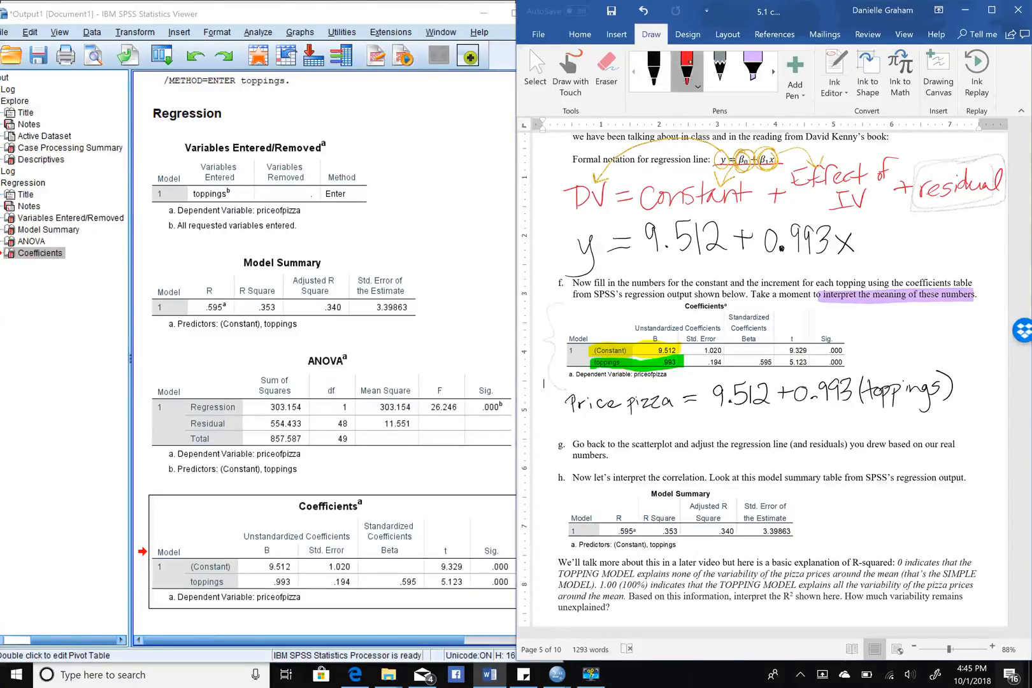
{"action": "mouse_move", "coordinate": [891, 354]}
{"action": "left_mouse_down"}
{"action": "mouse_move", "coordinate": [900, 358]}
{"action": "mouse_move", "coordinate": [882, 353]}
{"action": "left_mouse_up"}
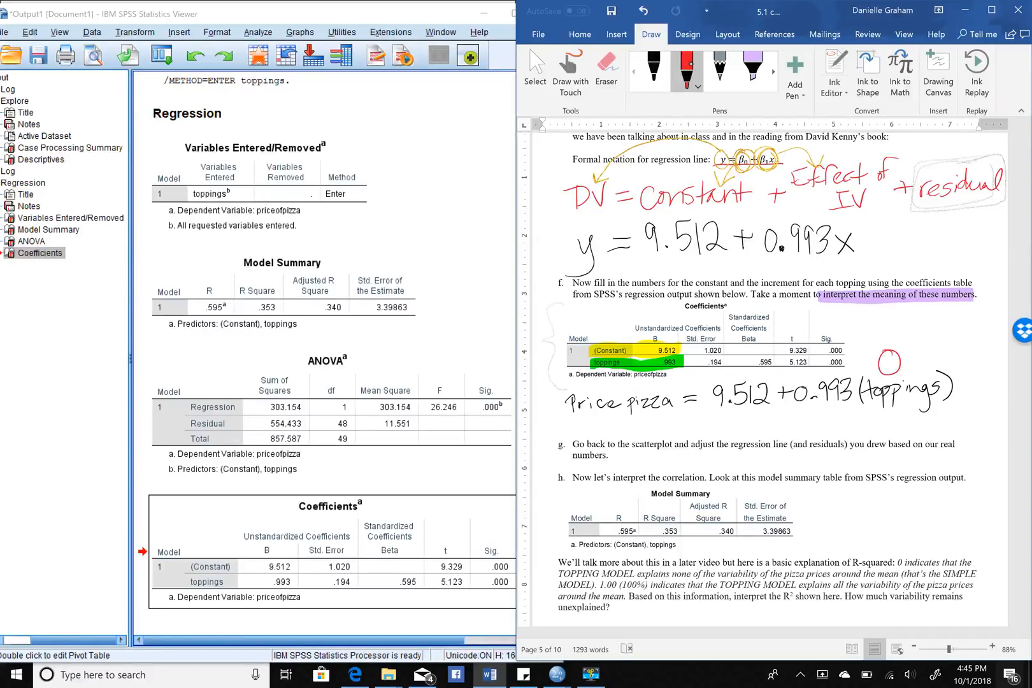
{"action": "mouse_move", "coordinate": [795, 368]}
{"action": "left_mouse_down"}
{"action": "mouse_move", "coordinate": [781, 402]}
{"action": "mouse_move", "coordinate": [813, 413]}
{"action": "left_mouse_up"}
{"action": "mouse_move", "coordinate": [939, 360]}
{"action": "left_mouse_down"}
{"action": "mouse_move", "coordinate": [965, 359]}
{"action": "mouse_move", "coordinate": [940, 405]}
{"action": "left_mouse_up"}
Step: Handwrite "Pizza 0 toppings = $9.51" in red beneath the pizza price equation, and draw a box around 9.512 in it
{"action": "mouse_move", "coordinate": [578, 415]}
{"action": "left_mouse_down"}
{"action": "mouse_move", "coordinate": [581, 434]}
{"action": "mouse_move", "coordinate": [581, 426]}
{"action": "mouse_move", "coordinate": [617, 435]}
{"action": "mouse_move", "coordinate": [680, 431]}
{"action": "mouse_move", "coordinate": [675, 414]}
{"action": "left_mouse_up"}
{"action": "mouse_move", "coordinate": [699, 416]}
{"action": "left_mouse_down"}
{"action": "mouse_move", "coordinate": [700, 434]}
{"action": "mouse_move", "coordinate": [706, 422]}
{"action": "left_mouse_up"}
{"action": "mouse_move", "coordinate": [709, 423]}
{"action": "left_mouse_down"}
{"action": "mouse_move", "coordinate": [718, 443]}
{"action": "mouse_move", "coordinate": [718, 434]}
{"action": "left_mouse_up"}
{"action": "mouse_move", "coordinate": [727, 423]}
{"action": "left_mouse_down"}
{"action": "mouse_move", "coordinate": [725, 442]}
{"action": "mouse_move", "coordinate": [737, 433]}
{"action": "left_mouse_up"}
{"action": "left_click_drag", "start_coordinate": [741, 423], "coordinate": [752, 433]}
{"action": "mouse_move", "coordinate": [760, 422]}
{"action": "left_mouse_down"}
{"action": "mouse_move", "coordinate": [761, 448]}
{"action": "mouse_move", "coordinate": [772, 434]}
{"action": "mouse_move", "coordinate": [818, 420]}
{"action": "left_mouse_up"}
{"action": "left_click_drag", "start_coordinate": [804, 431], "coordinate": [824, 427]}
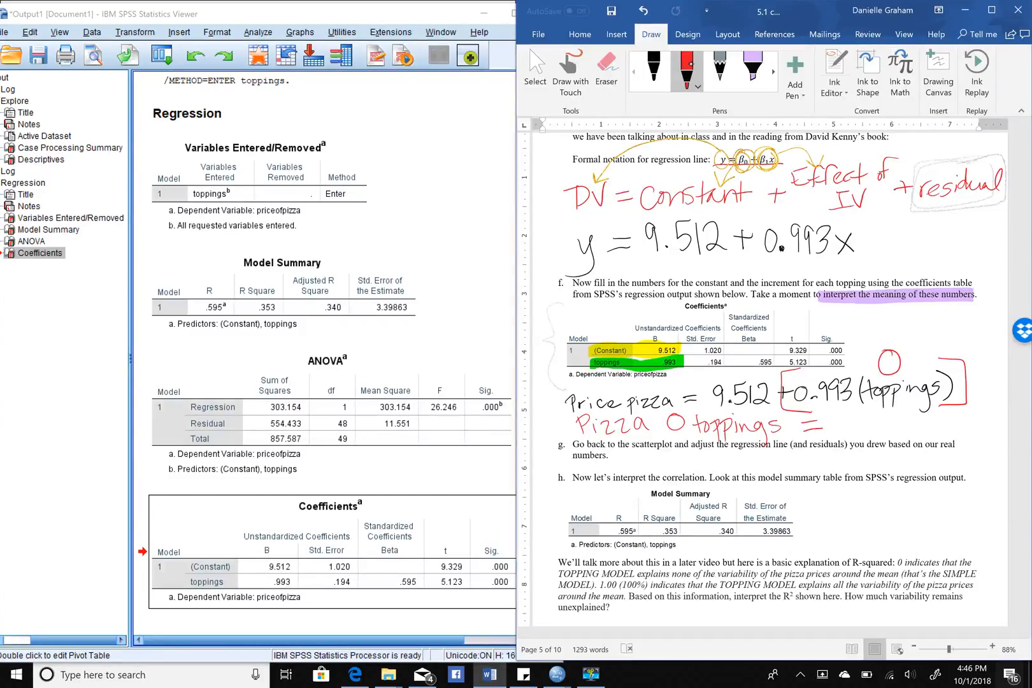
{"action": "mouse_move", "coordinate": [743, 376]}
{"action": "left_mouse_down"}
{"action": "mouse_move", "coordinate": [708, 403]}
{"action": "mouse_move", "coordinate": [771, 396]}
{"action": "mouse_move", "coordinate": [762, 374]}
{"action": "left_mouse_up"}
{"action": "mouse_move", "coordinate": [849, 415]}
{"action": "left_mouse_down"}
{"action": "mouse_move", "coordinate": [838, 437]}
{"action": "mouse_move", "coordinate": [846, 444]}
{"action": "mouse_move", "coordinate": [914, 435]}
{"action": "left_mouse_up"}
{"action": "left_click", "coordinate": [887, 434]}
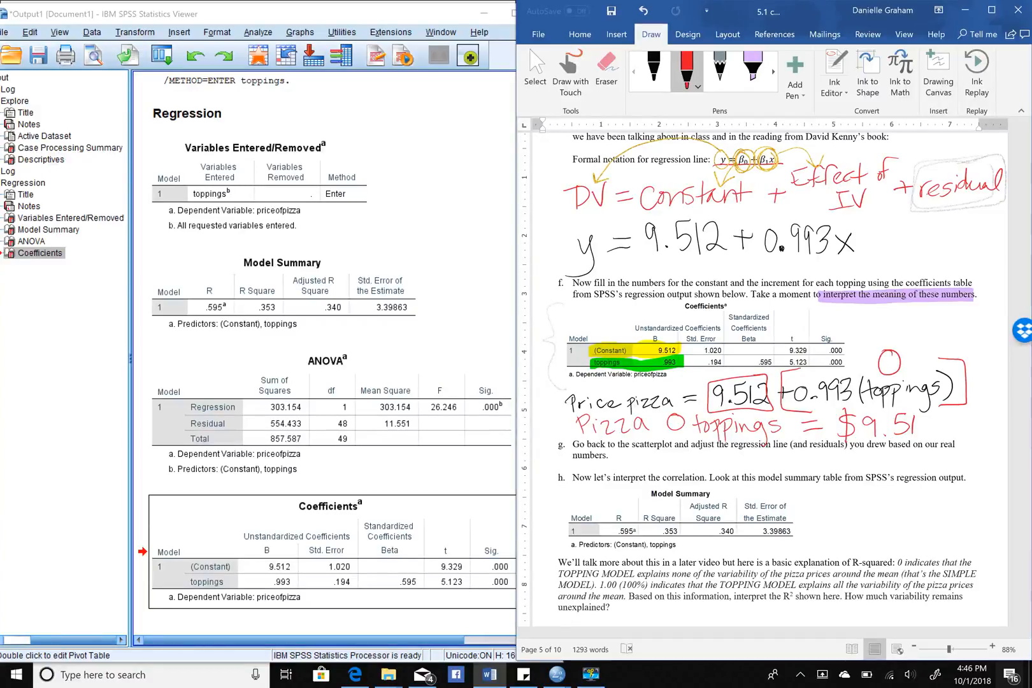
Step: Change the red pen to light green and circle 0.993 in the handwritten pizza price equation
{"action": "left_click", "coordinate": [686, 71]}
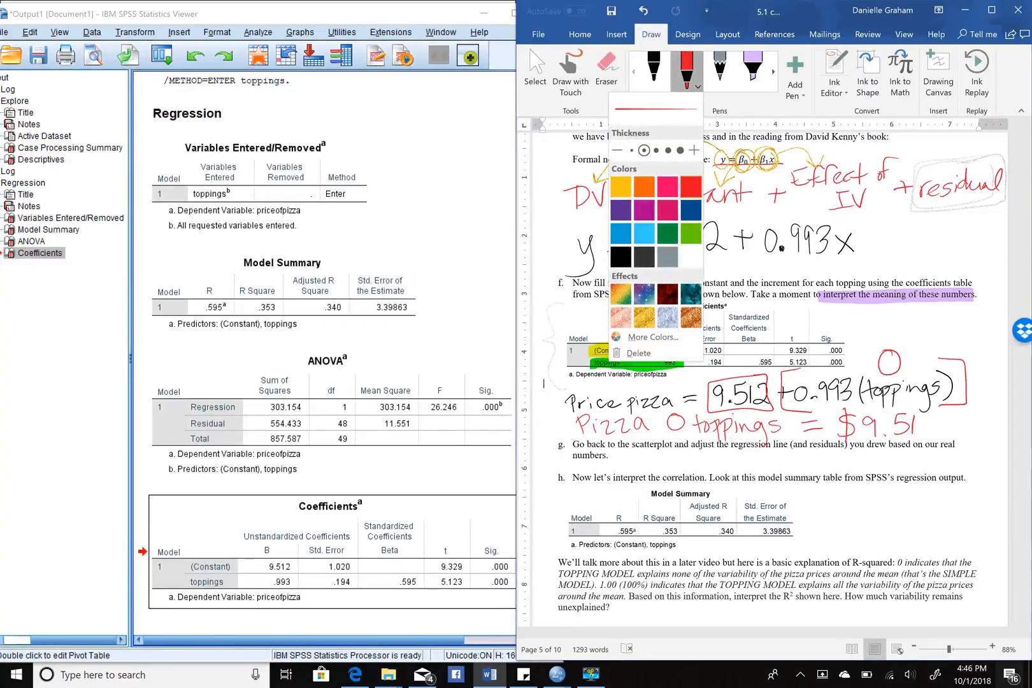
{"action": "left_click", "coordinate": [690, 234]}
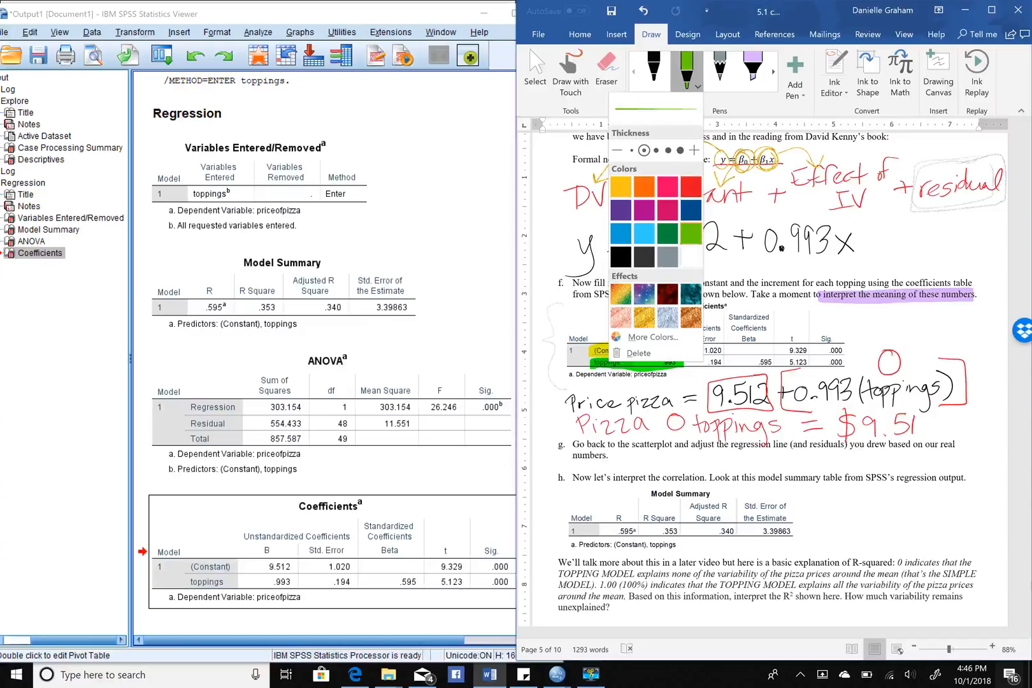
{"action": "left_click", "coordinate": [789, 385]}
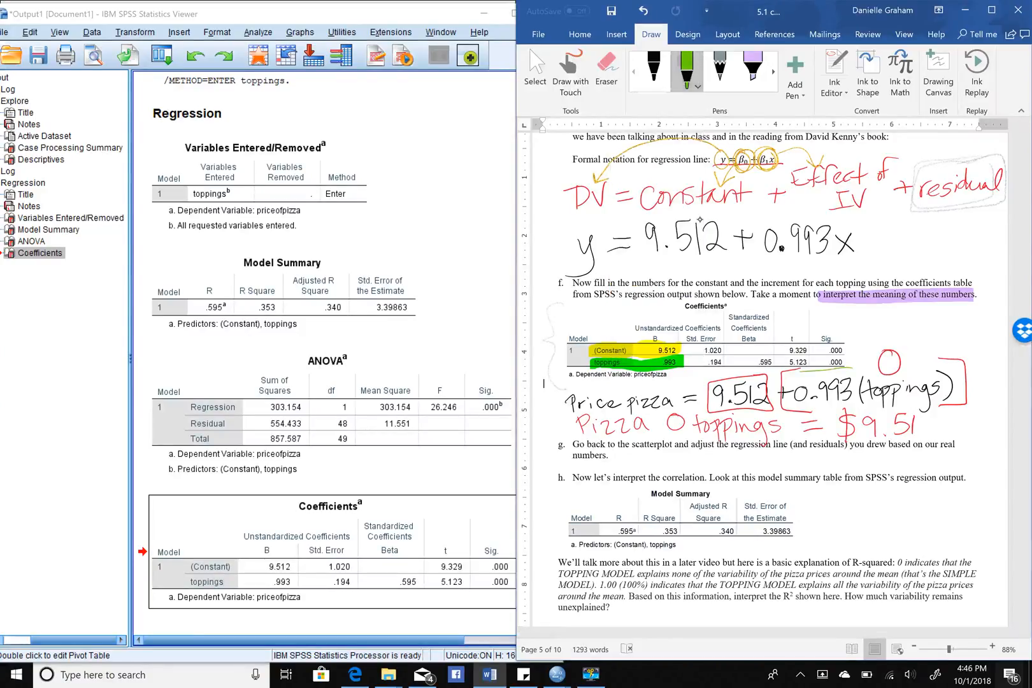
{"action": "mouse_move", "coordinate": [790, 384]}
{"action": "left_mouse_down"}
{"action": "mouse_move", "coordinate": [805, 413]}
{"action": "mouse_move", "coordinate": [840, 372]}
{"action": "mouse_move", "coordinate": [801, 411]}
{"action": "left_mouse_up"}
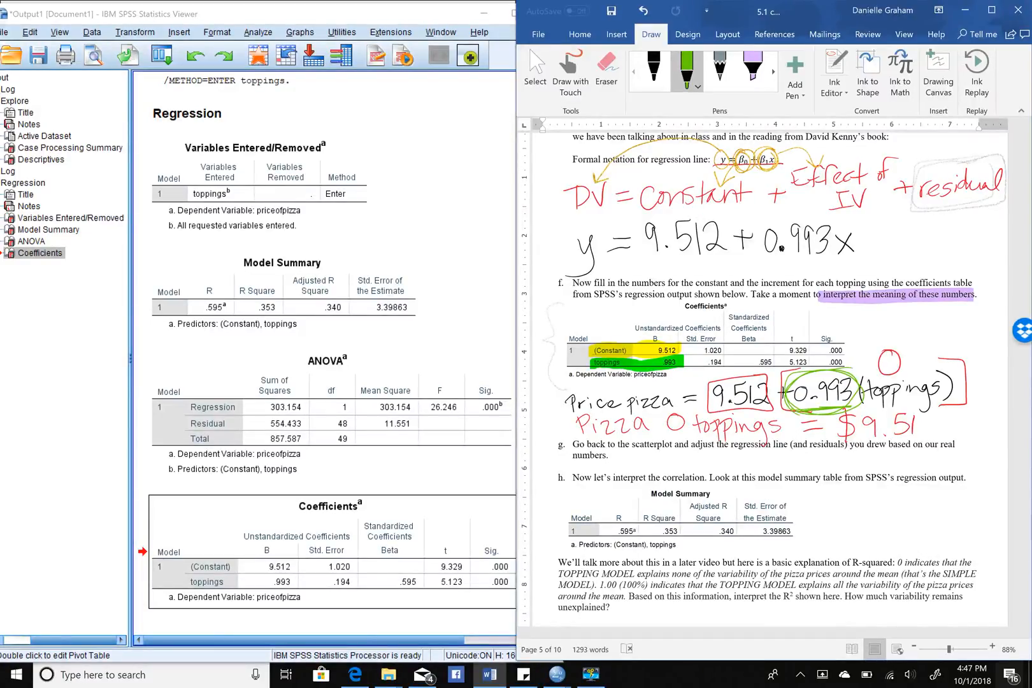
Step: Outline the R Square column of part h's Model Summary table with the light purple highlighter
{"action": "scroll", "coordinate": [700, 220], "scroll_direction": "down", "scroll_amount": 5}
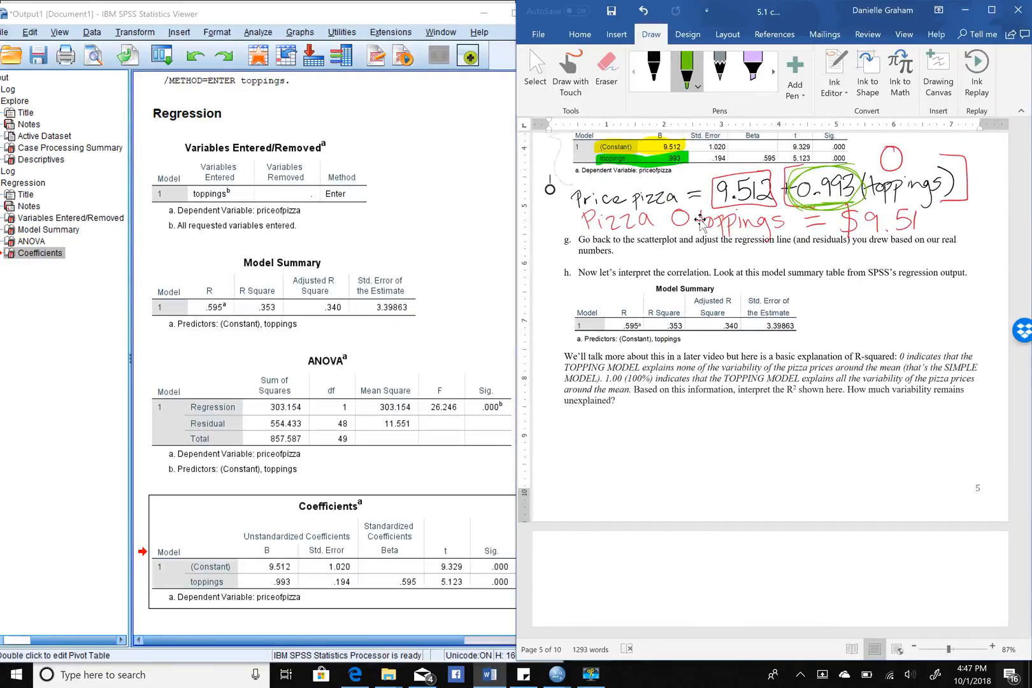
{"action": "scroll", "coordinate": [700, 220], "scroll_direction": "up", "scroll_amount": 10}
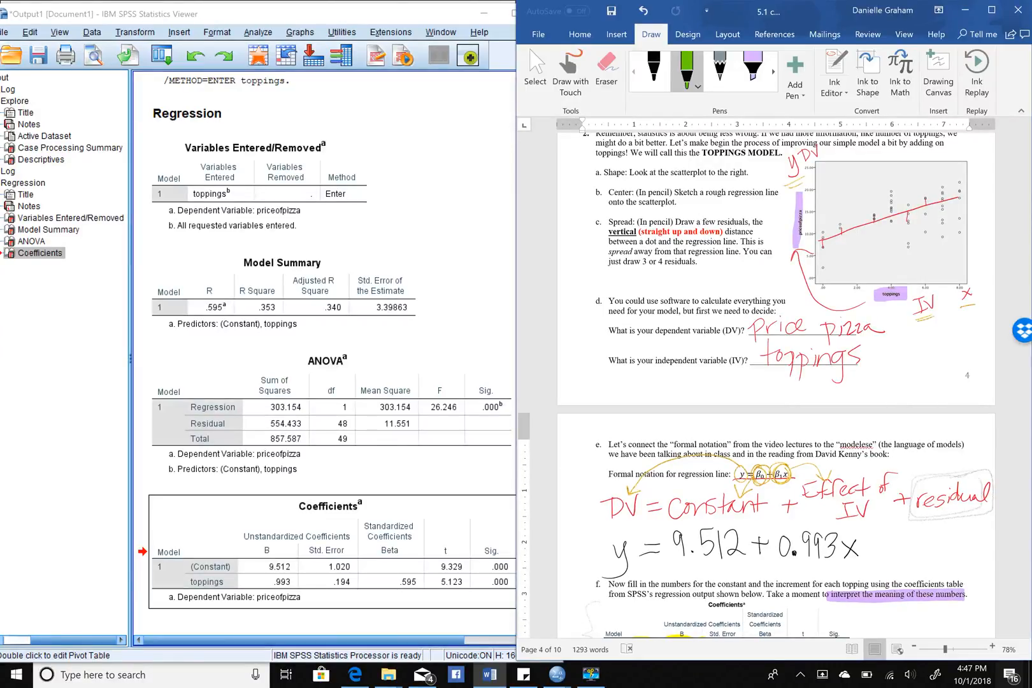
{"action": "scroll", "coordinate": [583, 498], "scroll_direction": "down", "scroll_amount": 5}
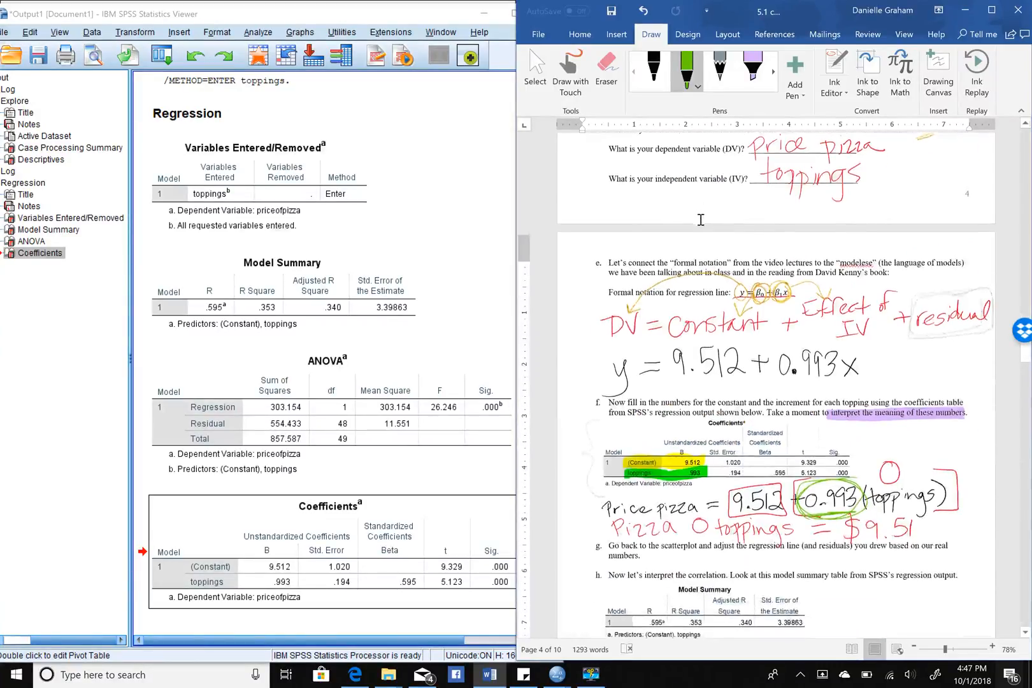
{"action": "scroll", "coordinate": [701, 219], "scroll_direction": "down", "scroll_amount": 8}
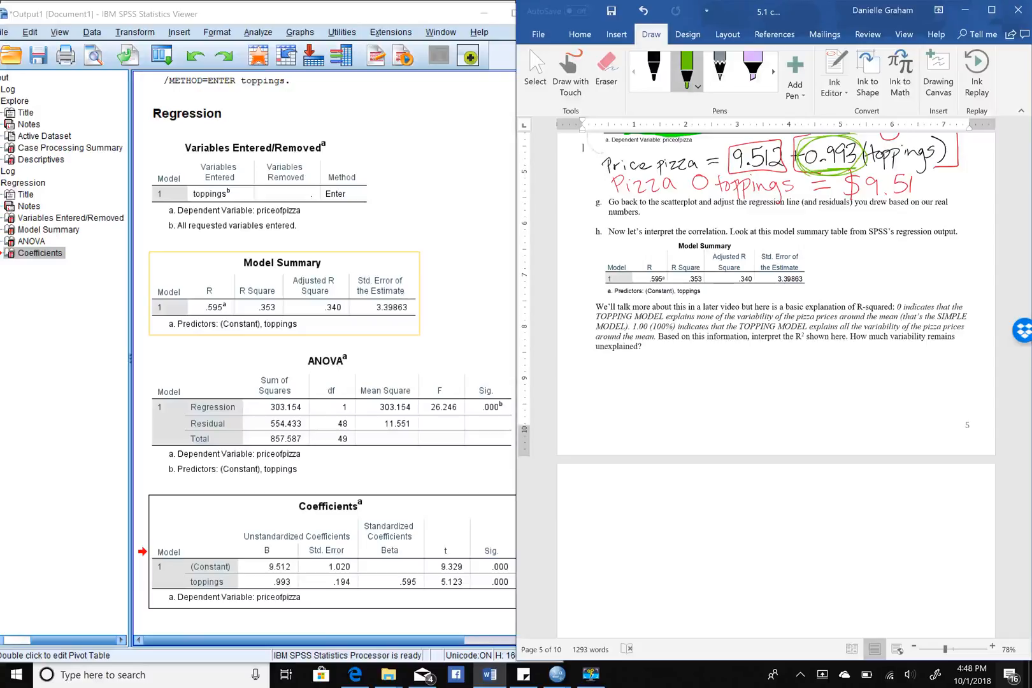
{"action": "left_click", "coordinate": [753, 70]}
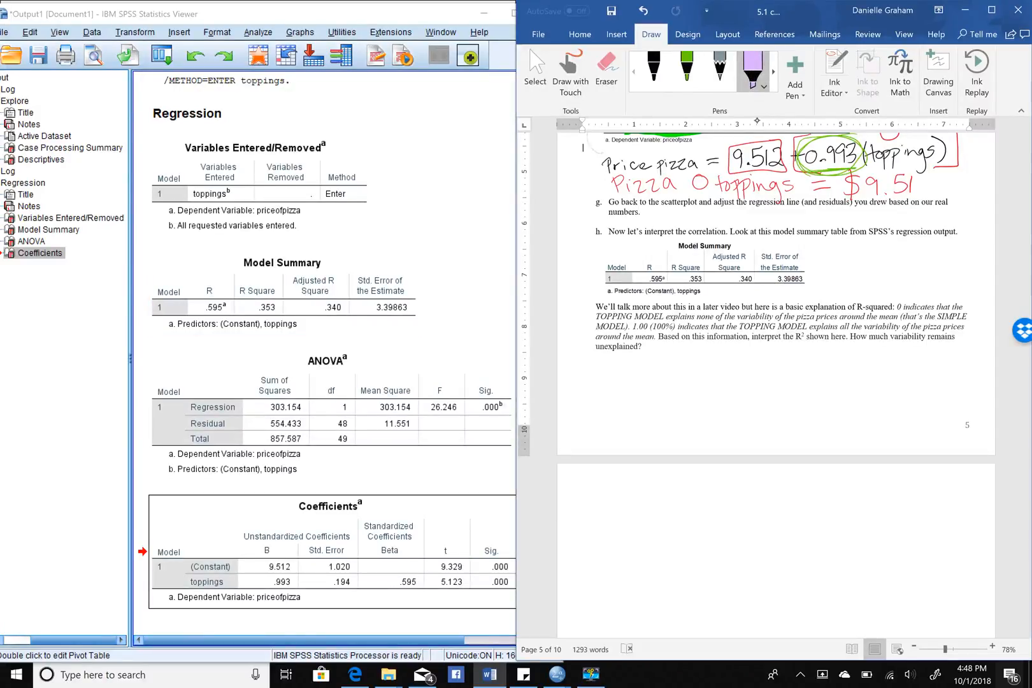
{"action": "mouse_move", "coordinate": [697, 247]}
{"action": "left_mouse_down"}
{"action": "mouse_move", "coordinate": [667, 253]}
{"action": "mouse_move", "coordinate": [666, 294]}
{"action": "mouse_move", "coordinate": [701, 290]}
{"action": "mouse_move", "coordinate": [705, 242]}
{"action": "mouse_move", "coordinate": [692, 246]}
{"action": "left_mouse_up"}
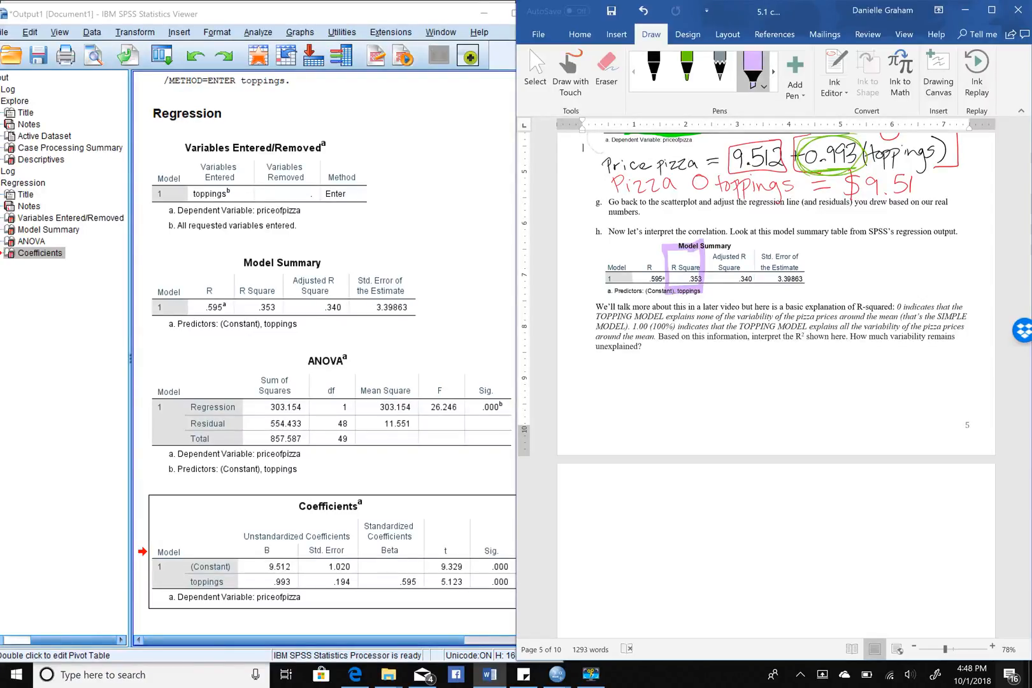
Step: Change the black pen to red and handwrite "0% Bad" and "100% Perfect" on two lines below part h's R-squared explanation
{"action": "left_click", "coordinate": [654, 70]}
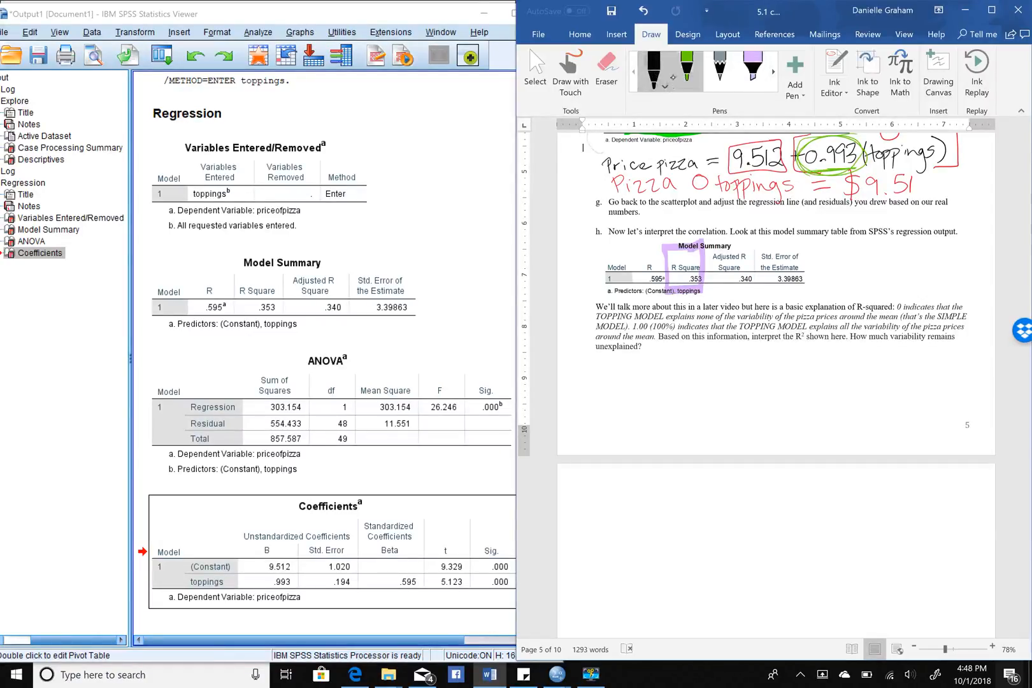
{"action": "left_click", "coordinate": [654, 70]}
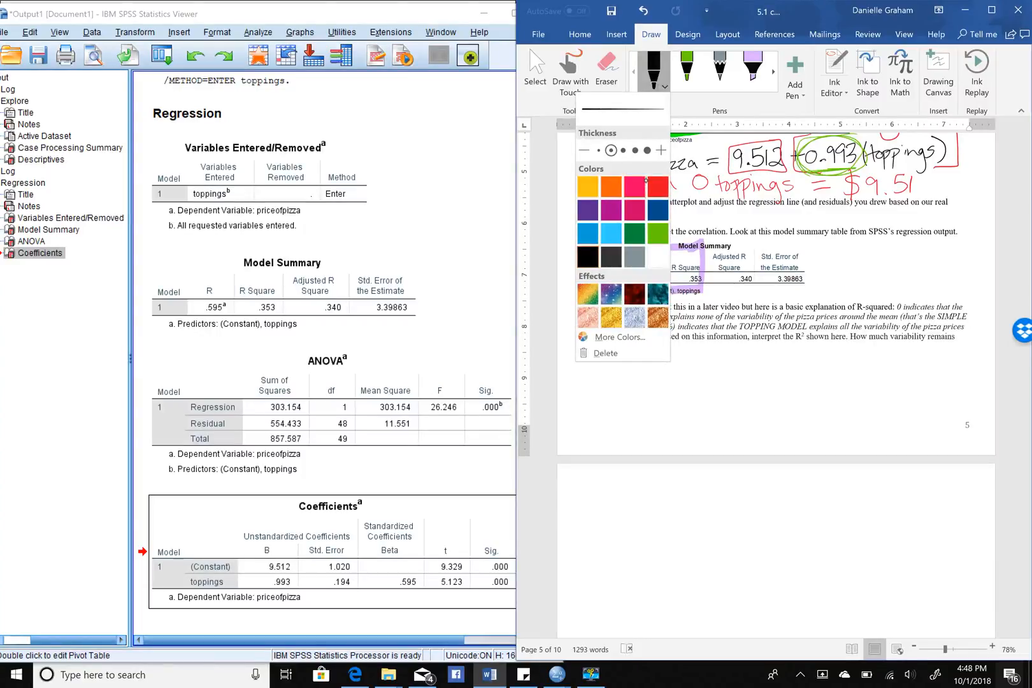
{"action": "left_click", "coordinate": [658, 187]}
{"action": "mouse_move", "coordinate": [604, 375]}
{"action": "left_mouse_down"}
{"action": "mouse_move", "coordinate": [599, 397]}
{"action": "mouse_move", "coordinate": [604, 374]}
{"action": "mouse_move", "coordinate": [616, 371]}
{"action": "mouse_move", "coordinate": [616, 396]}
{"action": "left_mouse_up"}
{"action": "mouse_move", "coordinate": [630, 382]}
{"action": "left_mouse_down"}
{"action": "mouse_move", "coordinate": [627, 390]}
{"action": "mouse_move", "coordinate": [661, 375]}
{"action": "mouse_move", "coordinate": [657, 392]}
{"action": "mouse_move", "coordinate": [692, 369]}
{"action": "mouse_move", "coordinate": [718, 376]}
{"action": "left_mouse_up"}
{"action": "left_click_drag", "start_coordinate": [590, 414], "coordinate": [593, 435]}
{"action": "mouse_move", "coordinate": [607, 413]}
{"action": "left_mouse_down"}
{"action": "mouse_move", "coordinate": [604, 428]}
{"action": "mouse_move", "coordinate": [627, 406]}
{"action": "mouse_move", "coordinate": [633, 430]}
{"action": "left_mouse_up"}
{"action": "left_click_drag", "start_coordinate": [646, 418], "coordinate": [646, 420]}
{"action": "mouse_move", "coordinate": [669, 403]}
{"action": "left_mouse_down"}
{"action": "mouse_move", "coordinate": [667, 428]}
{"action": "mouse_move", "coordinate": [669, 413]}
{"action": "mouse_move", "coordinate": [691, 421]}
{"action": "mouse_move", "coordinate": [697, 405]}
{"action": "mouse_move", "coordinate": [705, 422]}
{"action": "left_mouse_up"}
{"action": "left_click_drag", "start_coordinate": [698, 410], "coordinate": [736, 414]}
{"action": "mouse_move", "coordinate": [751, 386]}
{"action": "left_mouse_down"}
{"action": "mouse_move", "coordinate": [751, 421]}
{"action": "mouse_move", "coordinate": [758, 398]}
{"action": "left_mouse_up"}
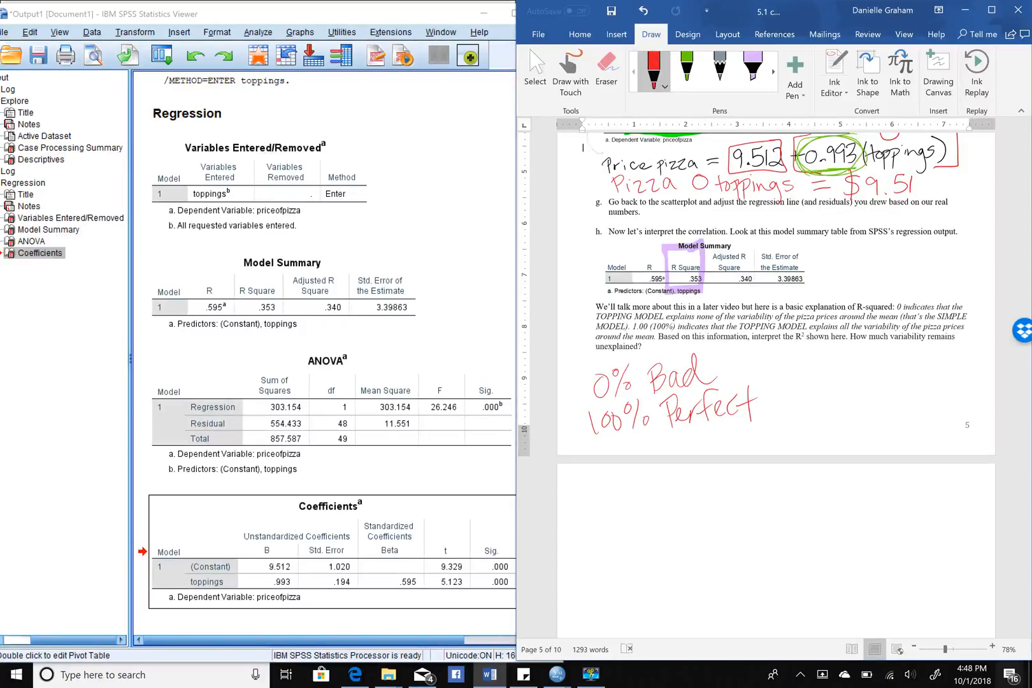
Step: Review the simple model's histogram and the toppings model's scatterplot on the earlier page, and return to part h's R-squared question
{"action": "scroll", "coordinate": [668, 351], "scroll_direction": "up", "scroll_amount": 10}
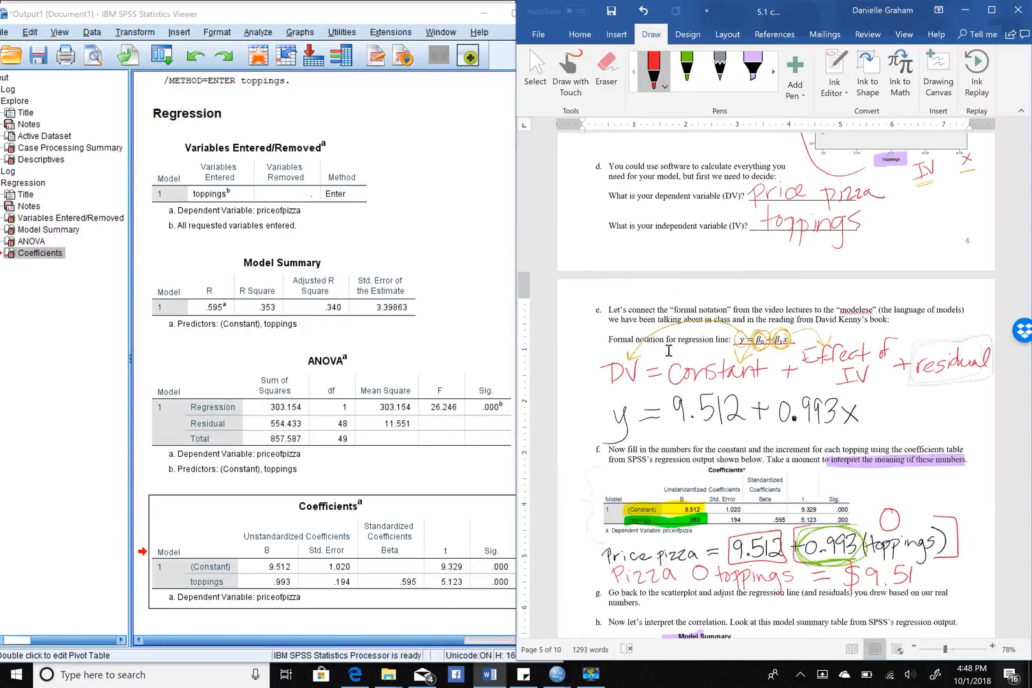
{"action": "scroll", "coordinate": [669, 351], "scroll_direction": "up", "scroll_amount": 2}
{"action": "scroll", "coordinate": [668, 350], "scroll_direction": "up", "scroll_amount": 3}
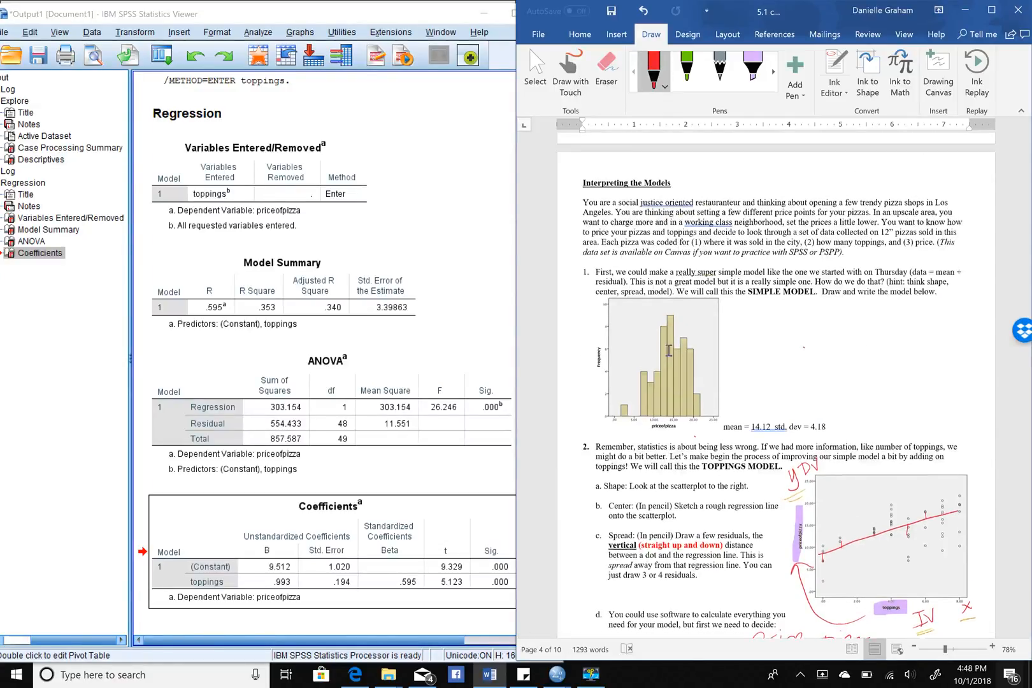
{"action": "left_click", "coordinate": [753, 67]}
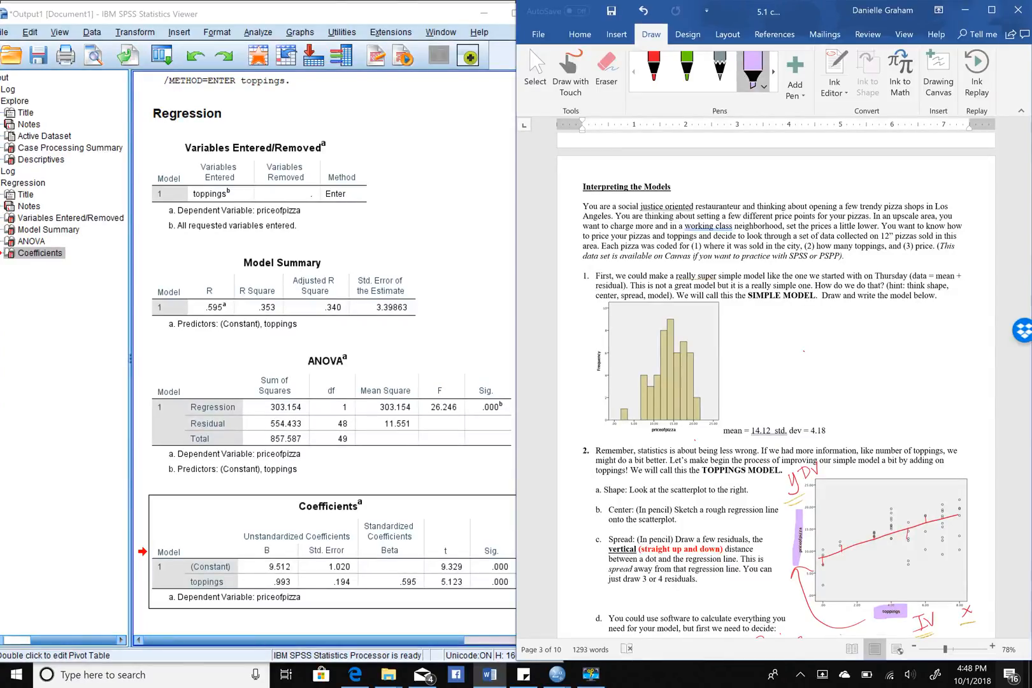
{"action": "scroll", "coordinate": [776, 385], "scroll_direction": "down", "scroll_amount": 4}
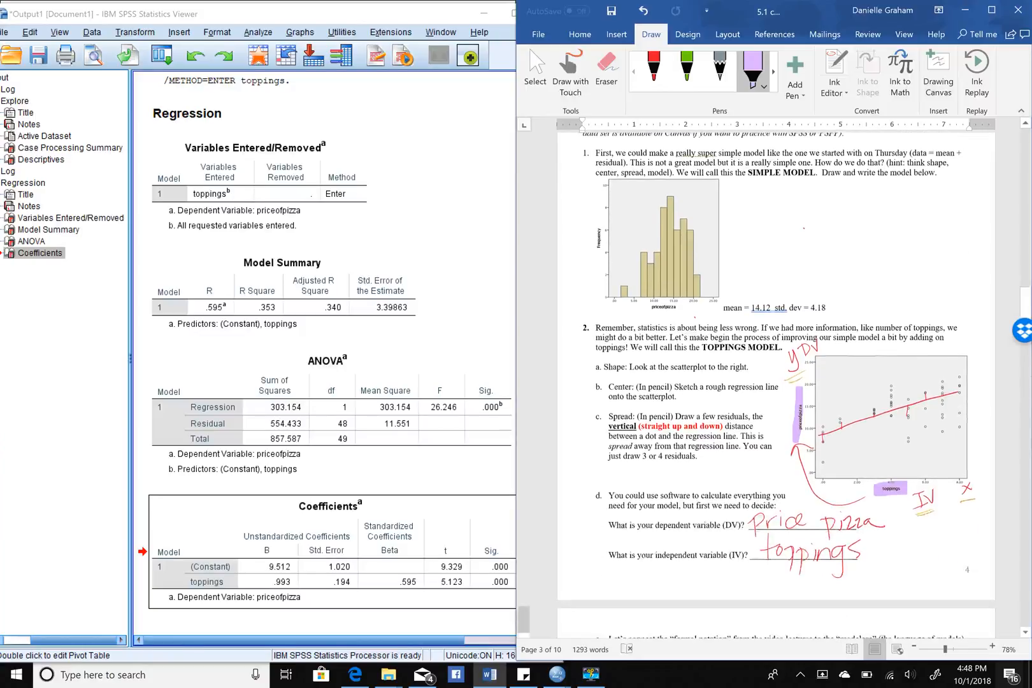
{"action": "scroll", "coordinate": [777, 386], "scroll_direction": "up", "scroll_amount": 2}
{"action": "scroll", "coordinate": [776, 386], "scroll_direction": "up", "scroll_amount": 1}
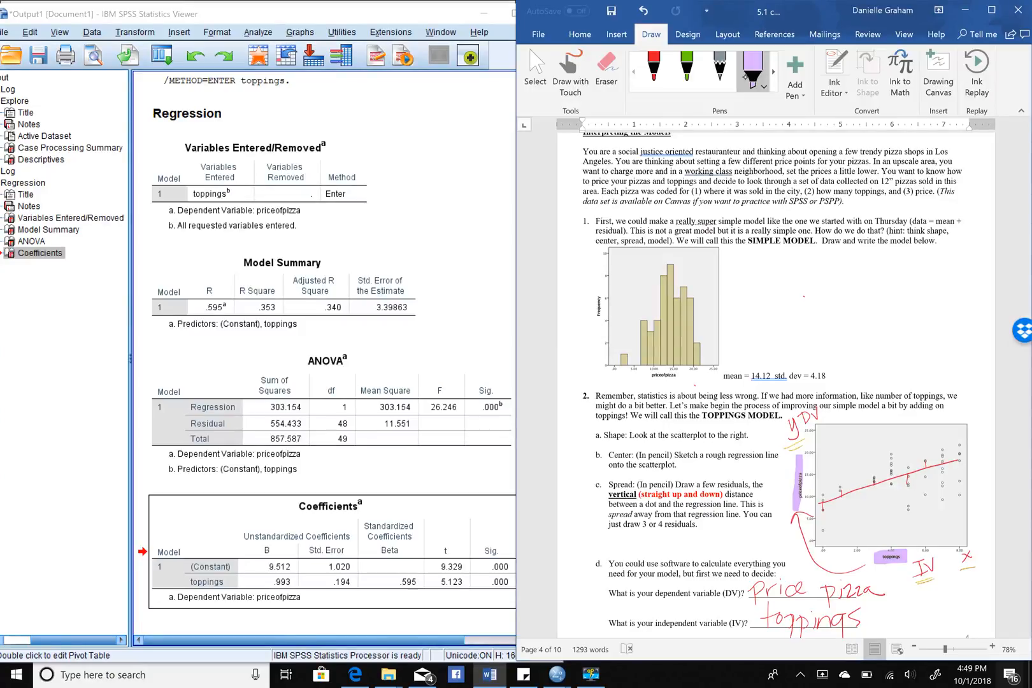
{"action": "scroll", "coordinate": [803, 297], "scroll_direction": "down", "scroll_amount": 15}
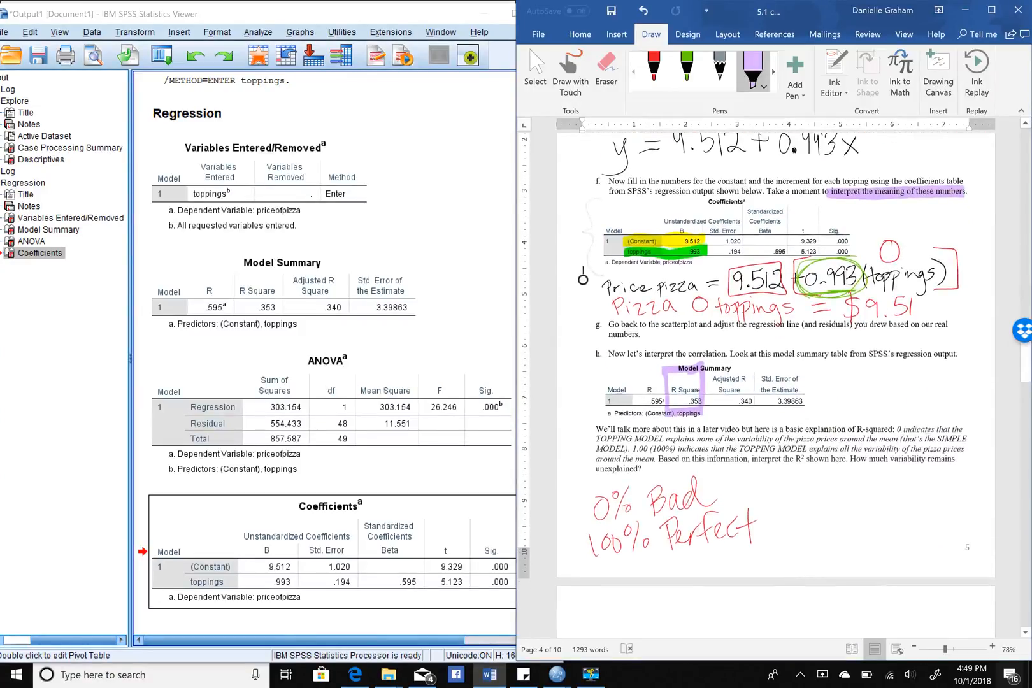
{"action": "scroll", "coordinate": [582, 277], "scroll_direction": "down", "scroll_amount": 3}
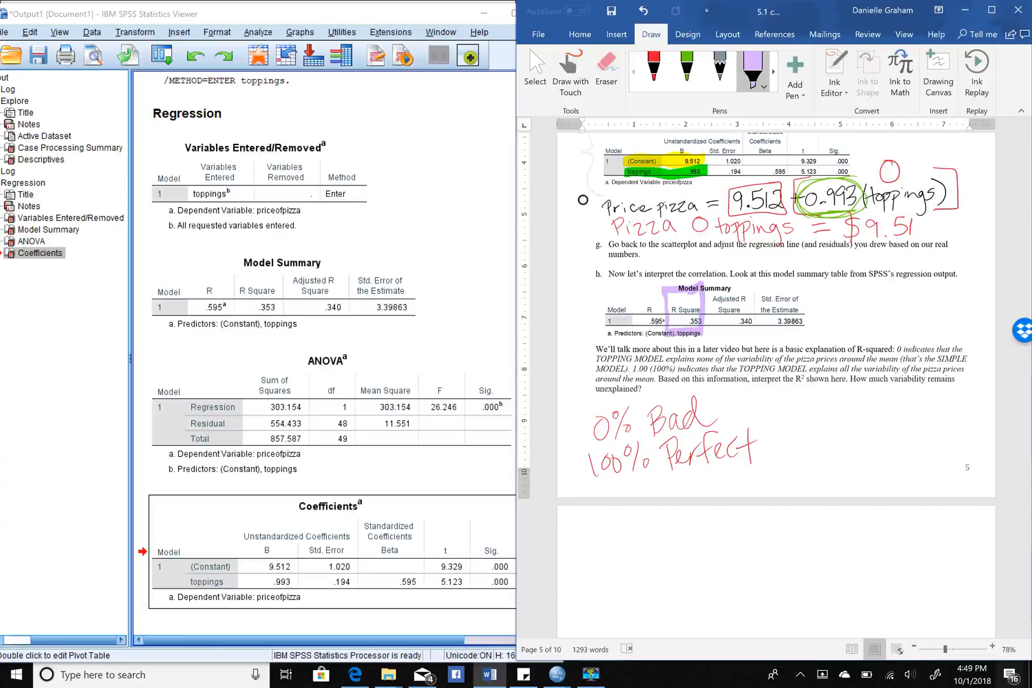
Step: Handwrite "35.3%" with the red pen beside part h's Model Summary table
{"action": "left_click", "coordinate": [654, 68]}
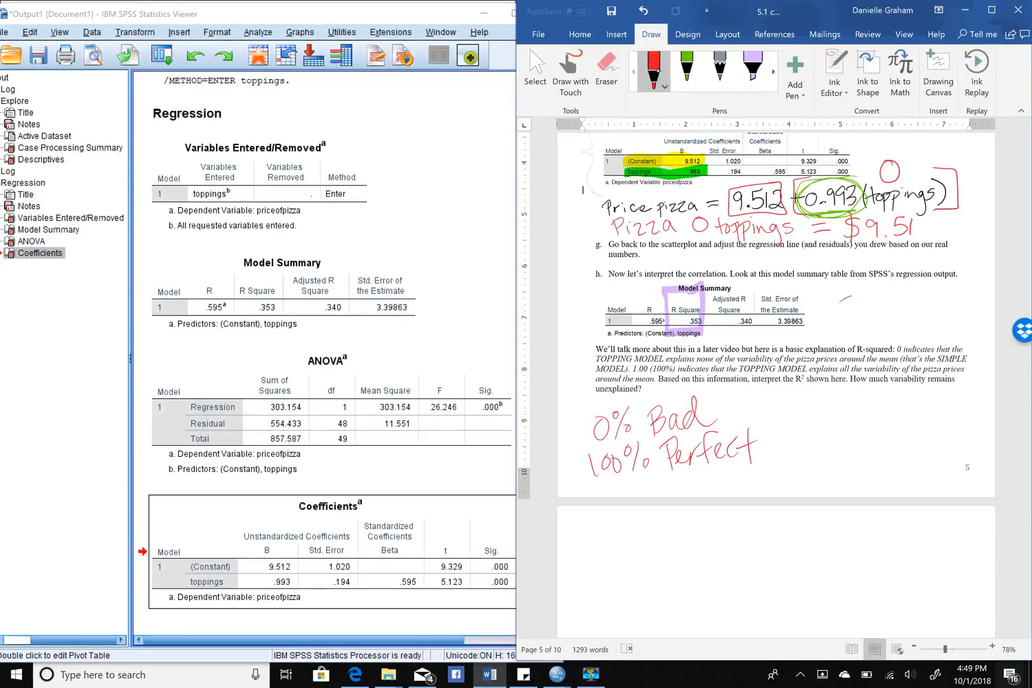
{"action": "mouse_move", "coordinate": [851, 297]}
{"action": "left_mouse_down"}
{"action": "mouse_move", "coordinate": [836, 331]}
{"action": "mouse_move", "coordinate": [881, 316]}
{"action": "mouse_move", "coordinate": [866, 327]}
{"action": "left_mouse_up"}
{"action": "left_click", "coordinate": [883, 326]}
{"action": "mouse_move", "coordinate": [864, 298]}
{"action": "left_mouse_down"}
{"action": "mouse_move", "coordinate": [882, 296]}
{"action": "mouse_move", "coordinate": [896, 324]}
{"action": "mouse_move", "coordinate": [922, 305]}
{"action": "mouse_move", "coordinate": [918, 331]}
{"action": "mouse_move", "coordinate": [935, 327]}
{"action": "left_mouse_up"}
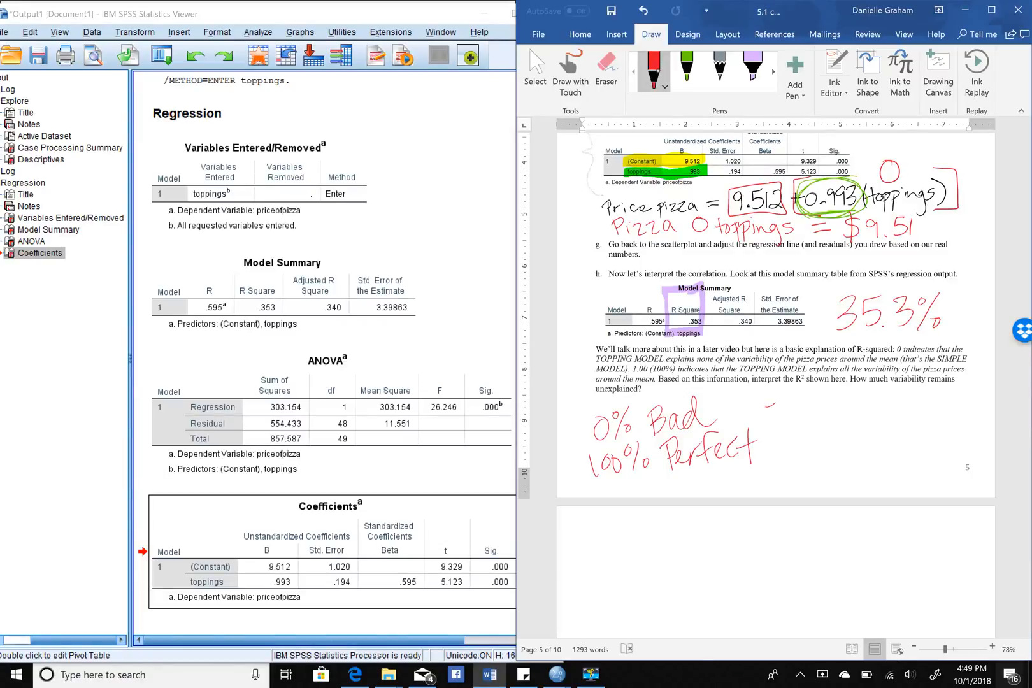
Step: Handwrite "explaining 35% of variability in pizza prices w/ our topping model" in red below part h's question and outline 35% with the light purple highlighter
{"action": "left_click_drag", "start_coordinate": [776, 402], "coordinate": [794, 409]}
{"action": "mouse_move", "coordinate": [798, 396]}
{"action": "left_mouse_down"}
{"action": "mouse_move", "coordinate": [788, 409]}
{"action": "mouse_move", "coordinate": [801, 416]}
{"action": "mouse_move", "coordinate": [801, 406]}
{"action": "left_mouse_up"}
{"action": "mouse_move", "coordinate": [816, 389]}
{"action": "left_mouse_down"}
{"action": "mouse_move", "coordinate": [814, 409]}
{"action": "mouse_move", "coordinate": [892, 396]}
{"action": "mouse_move", "coordinate": [880, 419]}
{"action": "mouse_move", "coordinate": [941, 395]}
{"action": "mouse_move", "coordinate": [946, 409]}
{"action": "mouse_move", "coordinate": [957, 402]}
{"action": "left_mouse_up"}
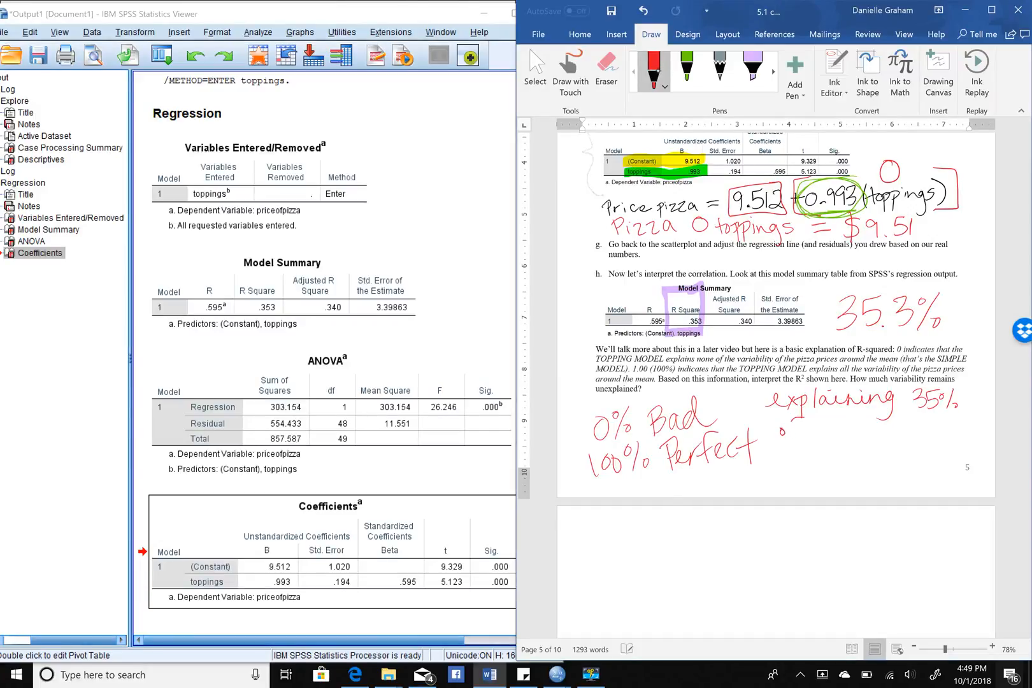
{"action": "left_click_drag", "start_coordinate": [793, 421], "coordinate": [791, 444]}
{"action": "mouse_move", "coordinate": [780, 434]}
{"action": "left_mouse_down"}
{"action": "mouse_move", "coordinate": [799, 433]}
{"action": "mouse_move", "coordinate": [793, 422]}
{"action": "left_mouse_up"}
{"action": "mouse_move", "coordinate": [810, 431]}
{"action": "left_mouse_down"}
{"action": "mouse_move", "coordinate": [858, 424]}
{"action": "mouse_move", "coordinate": [853, 434]}
{"action": "mouse_move", "coordinate": [890, 433]}
{"action": "left_mouse_up"}
{"action": "mouse_move", "coordinate": [895, 411]}
{"action": "left_mouse_down"}
{"action": "mouse_move", "coordinate": [899, 432]}
{"action": "mouse_move", "coordinate": [915, 434]}
{"action": "left_mouse_up"}
{"action": "mouse_move", "coordinate": [910, 424]}
{"action": "left_mouse_down"}
{"action": "mouse_move", "coordinate": [929, 421]}
{"action": "mouse_move", "coordinate": [931, 446]}
{"action": "mouse_move", "coordinate": [962, 427]}
{"action": "left_mouse_up"}
{"action": "left_click_drag", "start_coordinate": [777, 457], "coordinate": [778, 479]}
{"action": "left_click_drag", "start_coordinate": [777, 461], "coordinate": [866, 469]}
{"action": "left_click_drag", "start_coordinate": [865, 451], "coordinate": [898, 454]}
{"action": "mouse_move", "coordinate": [905, 450]}
{"action": "left_mouse_down"}
{"action": "mouse_move", "coordinate": [954, 446]}
{"action": "mouse_move", "coordinate": [957, 464]}
{"action": "left_mouse_up"}
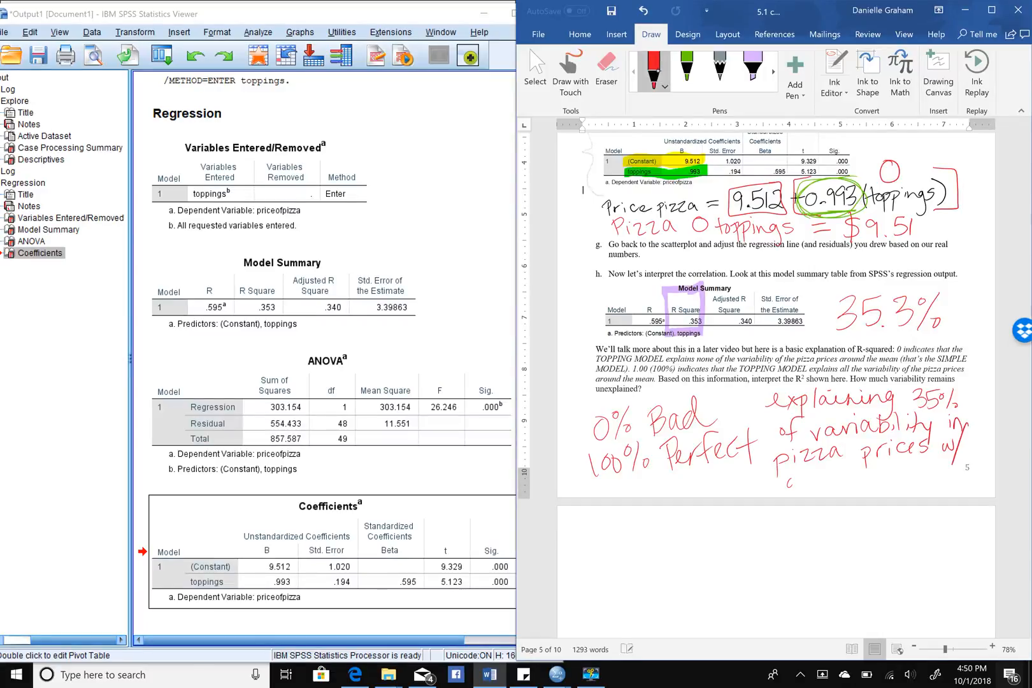
{"action": "mouse_move", "coordinate": [790, 478]}
{"action": "left_mouse_down"}
{"action": "mouse_move", "coordinate": [850, 486]}
{"action": "mouse_move", "coordinate": [855, 475]}
{"action": "left_mouse_up"}
{"action": "mouse_move", "coordinate": [854, 478]}
{"action": "left_mouse_down"}
{"action": "mouse_move", "coordinate": [865, 493]}
{"action": "mouse_move", "coordinate": [860, 480]}
{"action": "left_mouse_up"}
{"action": "mouse_move", "coordinate": [877, 472]}
{"action": "left_mouse_down"}
{"action": "mouse_move", "coordinate": [876, 491]}
{"action": "mouse_move", "coordinate": [910, 472]}
{"action": "mouse_move", "coordinate": [899, 494]}
{"action": "mouse_move", "coordinate": [934, 475]}
{"action": "mouse_move", "coordinate": [949, 481]}
{"action": "left_mouse_up"}
{"action": "mouse_move", "coordinate": [959, 463]}
{"action": "left_mouse_down"}
{"action": "mouse_move", "coordinate": [958, 481]}
{"action": "mouse_move", "coordinate": [968, 479]}
{"action": "left_mouse_up"}
{"action": "mouse_move", "coordinate": [970, 478]}
{"action": "left_mouse_down"}
{"action": "mouse_move", "coordinate": [983, 451]}
{"action": "mouse_move", "coordinate": [989, 477]}
{"action": "left_mouse_up"}
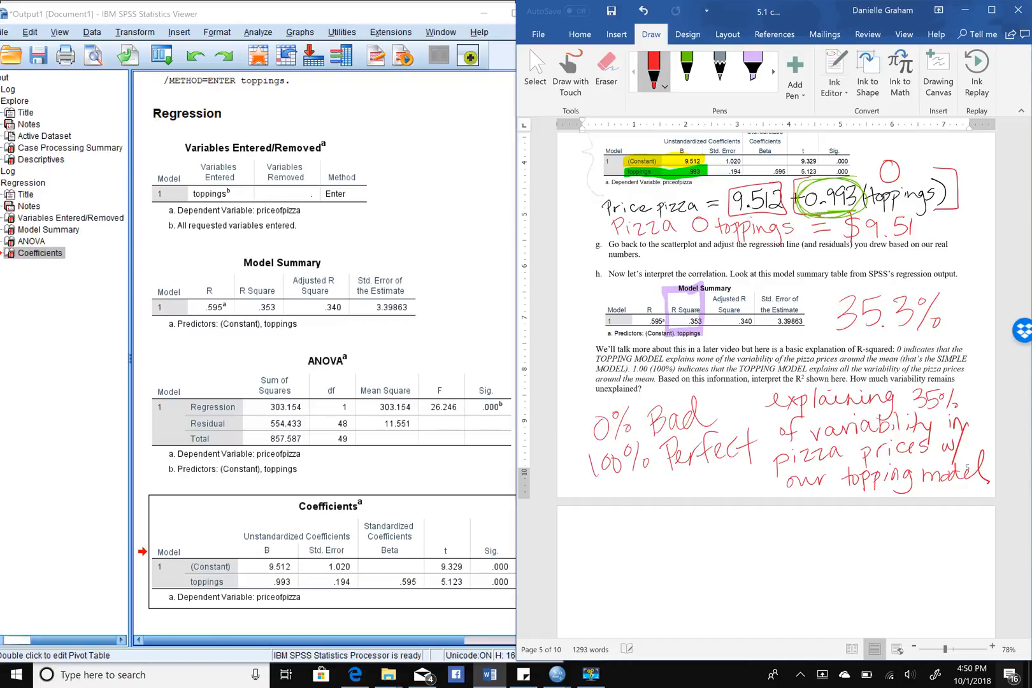
{"action": "left_click", "coordinate": [754, 67]}
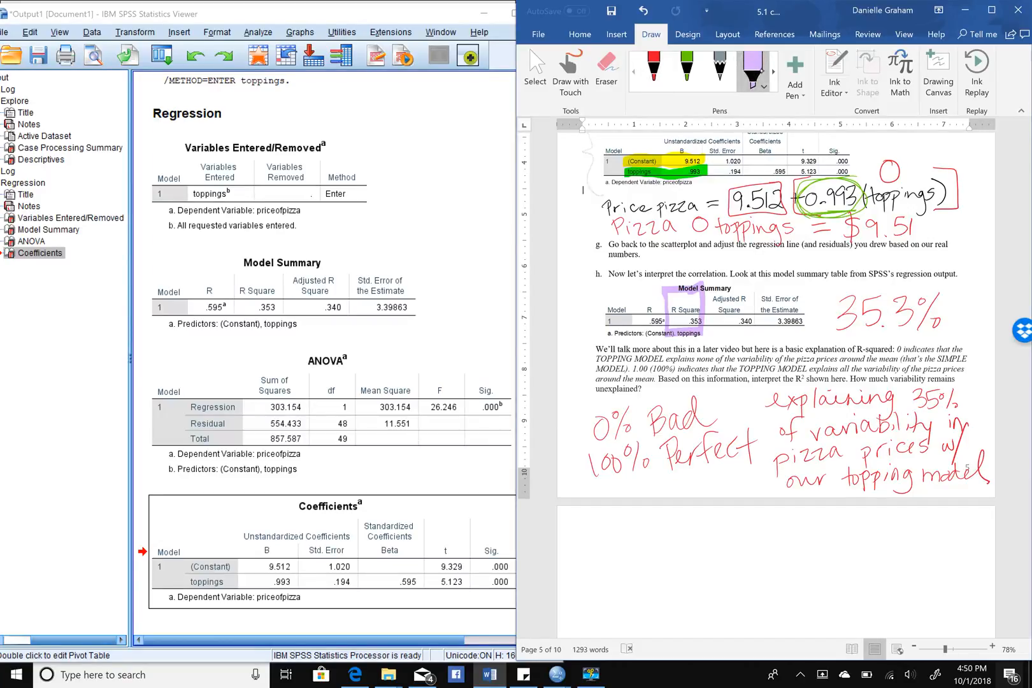
{"action": "mouse_move", "coordinate": [959, 376]}
{"action": "left_mouse_down"}
{"action": "mouse_move", "coordinate": [902, 420]}
{"action": "mouse_move", "coordinate": [962, 382]}
{"action": "mouse_move", "coordinate": [949, 377]}
{"action": "left_mouse_up"}
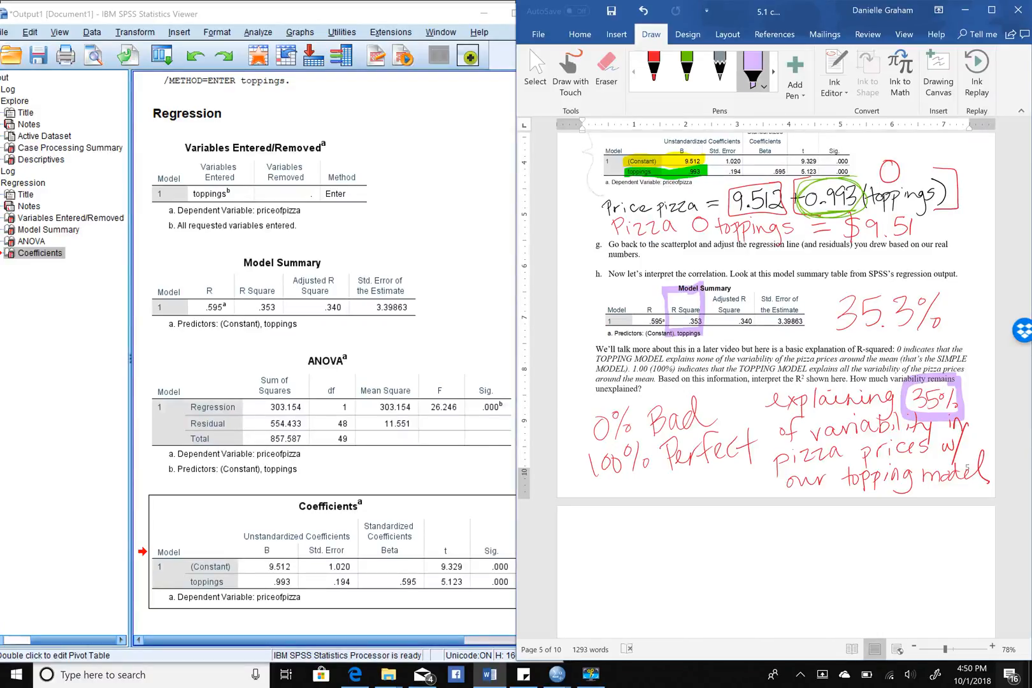
Step: Handwrite "65% not explained" with the green pen at the start of the next page and underline 65%
{"action": "left_click", "coordinate": [687, 67]}
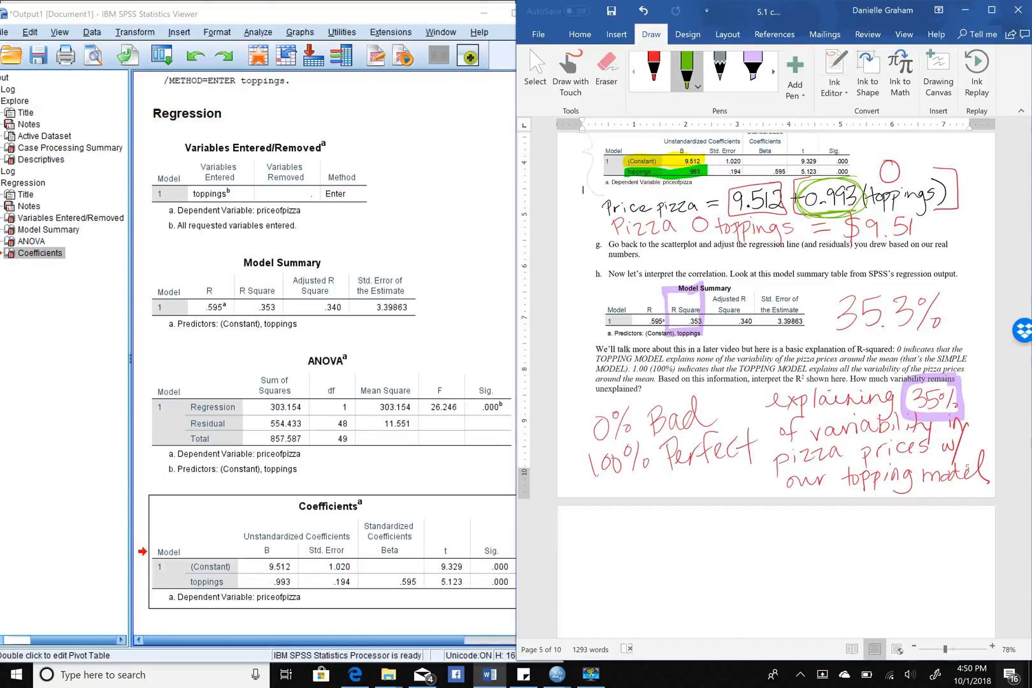
{"action": "mouse_move", "coordinate": [639, 538]}
{"action": "left_mouse_down"}
{"action": "mouse_move", "coordinate": [640, 561]}
{"action": "mouse_move", "coordinate": [633, 556]}
{"action": "left_mouse_up"}
{"action": "mouse_move", "coordinate": [665, 534]}
{"action": "left_mouse_down"}
{"action": "mouse_move", "coordinate": [649, 541]}
{"action": "mouse_move", "coordinate": [649, 559]}
{"action": "mouse_move", "coordinate": [676, 536]}
{"action": "left_mouse_up"}
{"action": "mouse_move", "coordinate": [694, 528]}
{"action": "left_mouse_down"}
{"action": "mouse_move", "coordinate": [691, 546]}
{"action": "mouse_move", "coordinate": [756, 555]}
{"action": "left_mouse_up"}
{"action": "mouse_move", "coordinate": [763, 540]}
{"action": "left_mouse_down"}
{"action": "mouse_move", "coordinate": [765, 556]}
{"action": "mouse_move", "coordinate": [776, 549]}
{"action": "left_mouse_up"}
{"action": "mouse_move", "coordinate": [782, 527]}
{"action": "left_mouse_down"}
{"action": "mouse_move", "coordinate": [784, 554]}
{"action": "mouse_move", "coordinate": [789, 539]}
{"action": "left_mouse_up"}
{"action": "mouse_move", "coordinate": [812, 543]}
{"action": "left_mouse_down"}
{"action": "mouse_move", "coordinate": [808, 551]}
{"action": "mouse_move", "coordinate": [822, 549]}
{"action": "left_mouse_up"}
{"action": "mouse_move", "coordinate": [823, 537]}
{"action": "left_mouse_down"}
{"action": "mouse_move", "coordinate": [837, 549]}
{"action": "mouse_move", "coordinate": [821, 549]}
{"action": "left_mouse_up"}
{"action": "mouse_move", "coordinate": [844, 540]}
{"action": "left_mouse_down"}
{"action": "mouse_move", "coordinate": [845, 565]}
{"action": "mouse_move", "coordinate": [848, 550]}
{"action": "mouse_move", "coordinate": [877, 542]}
{"action": "mouse_move", "coordinate": [895, 552]}
{"action": "mouse_move", "coordinate": [943, 546]}
{"action": "mouse_move", "coordinate": [951, 517]}
{"action": "left_mouse_up"}
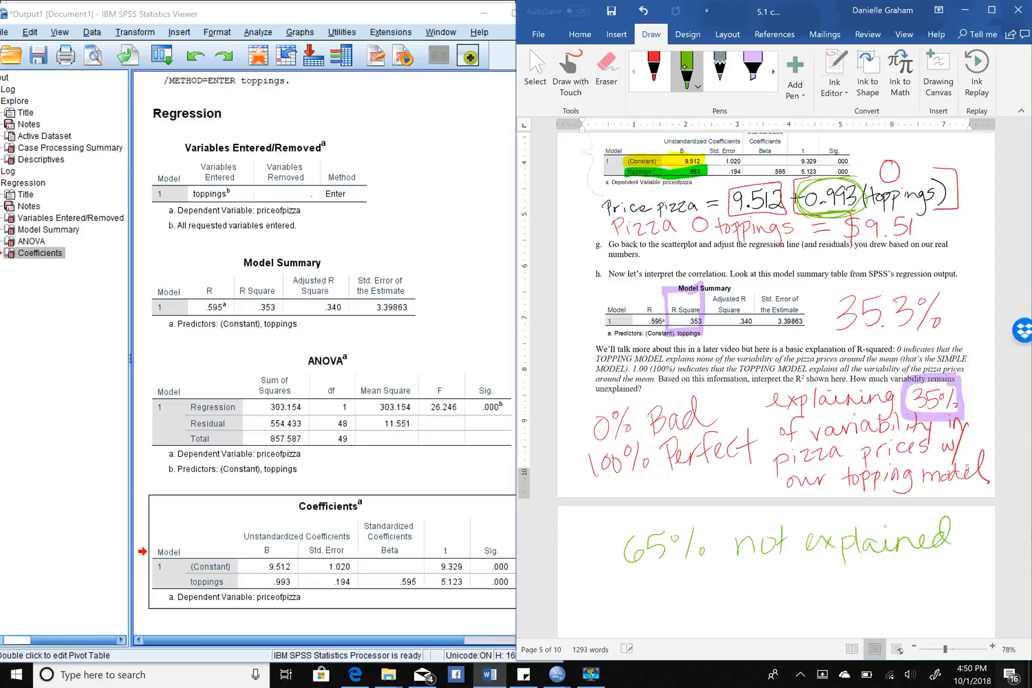
{"action": "left_click_drag", "start_coordinate": [608, 578], "coordinate": [712, 569]}
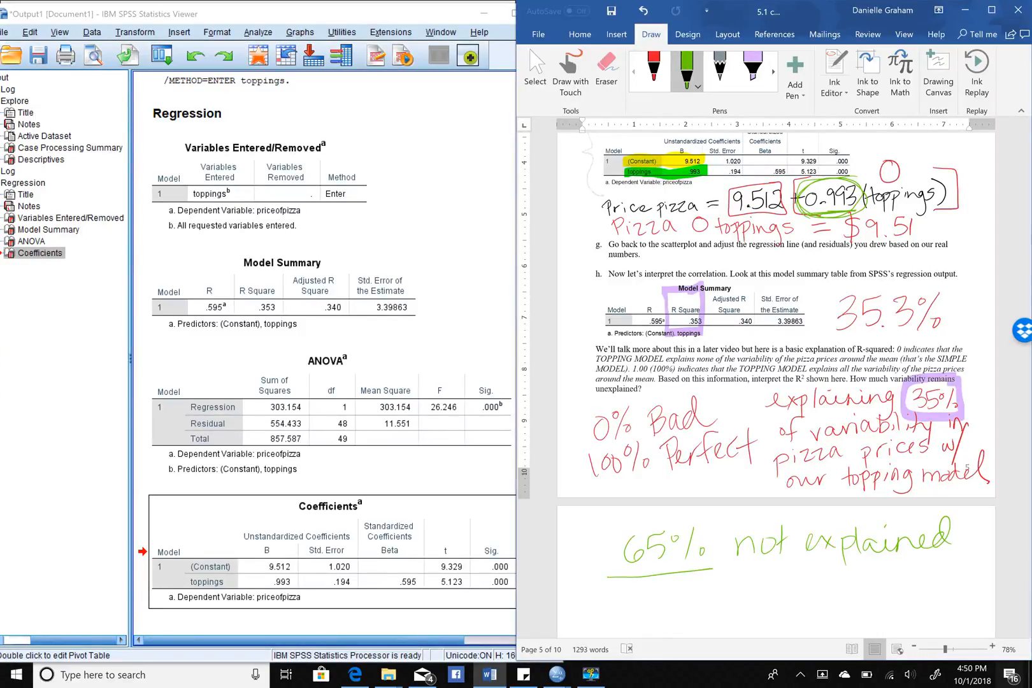
Step: Underline "pizza prices", "variability" and "35%" in green in the handwritten R-squared interpretation
{"action": "left_click_drag", "start_coordinate": [776, 470], "coordinate": [913, 462]}
{"action": "left_click_drag", "start_coordinate": [821, 445], "coordinate": [919, 433]}
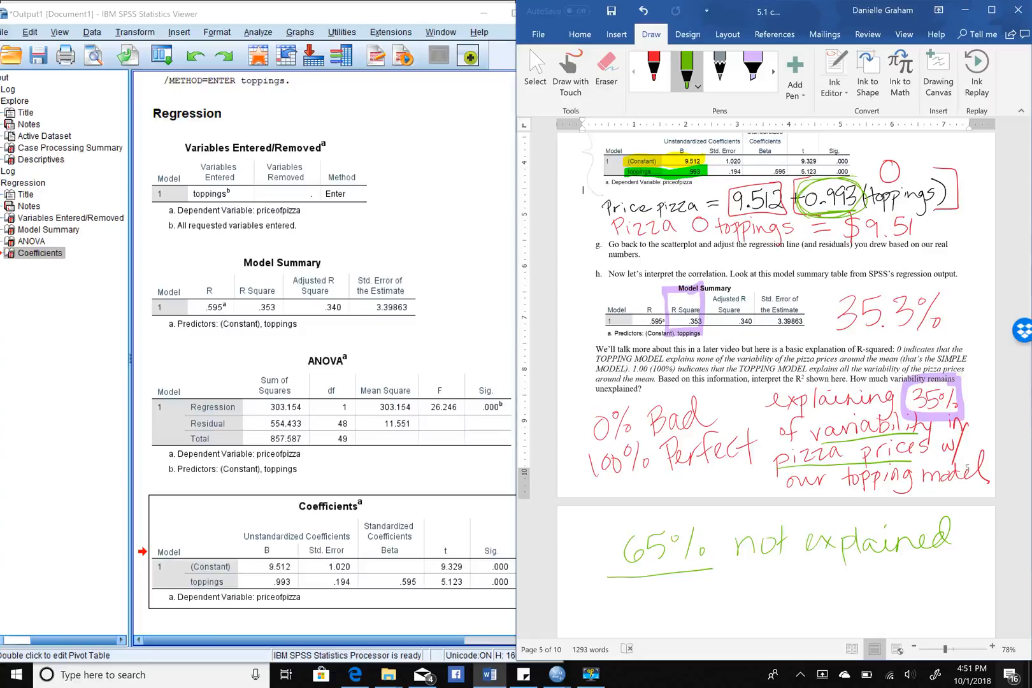
{"action": "mouse_move", "coordinate": [913, 412]}
{"action": "left_mouse_down"}
{"action": "mouse_move", "coordinate": [961, 409]}
{"action": "mouse_move", "coordinate": [915, 412]}
{"action": "left_mouse_up"}
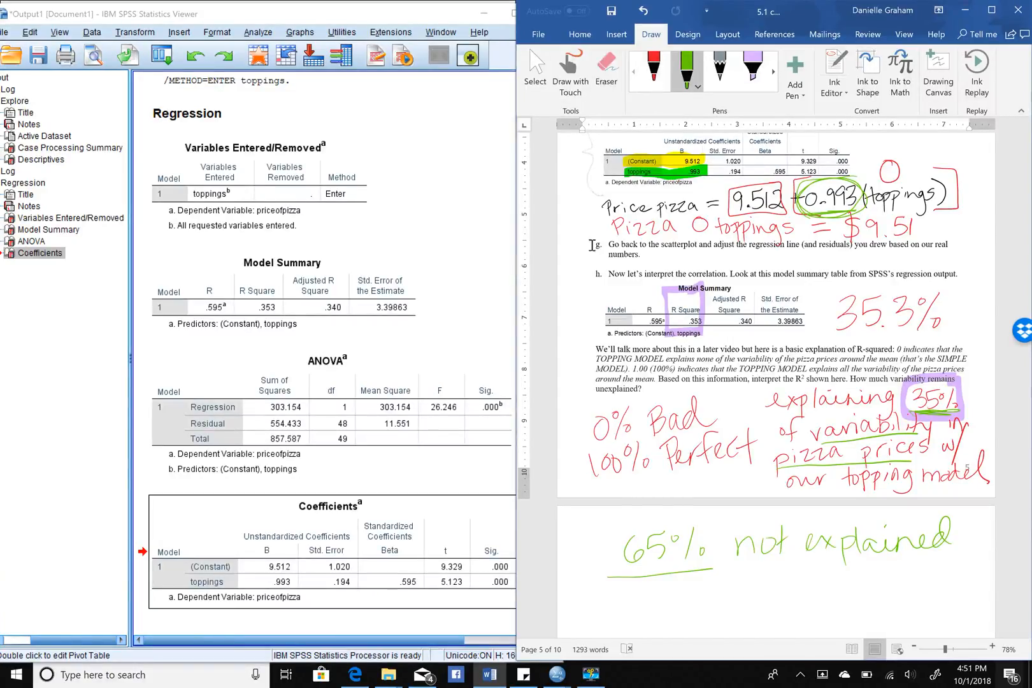
Step: Review the annotated answers to parts e through h of the worksheet alongside the SPSS regression output
{"action": "scroll", "coordinate": [577, 281], "scroll_direction": "down", "scroll_amount": 1}
{"action": "scroll", "coordinate": [576, 281], "scroll_direction": "down", "scroll_amount": 1}
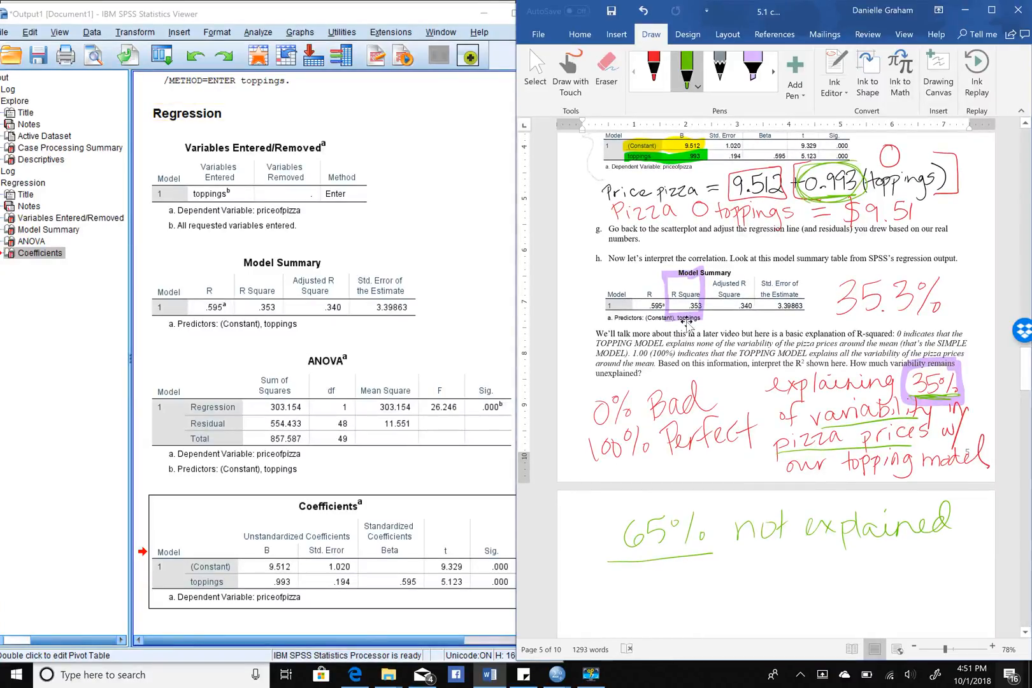
{"action": "scroll", "coordinate": [687, 322], "scroll_direction": "up", "scroll_amount": 2}
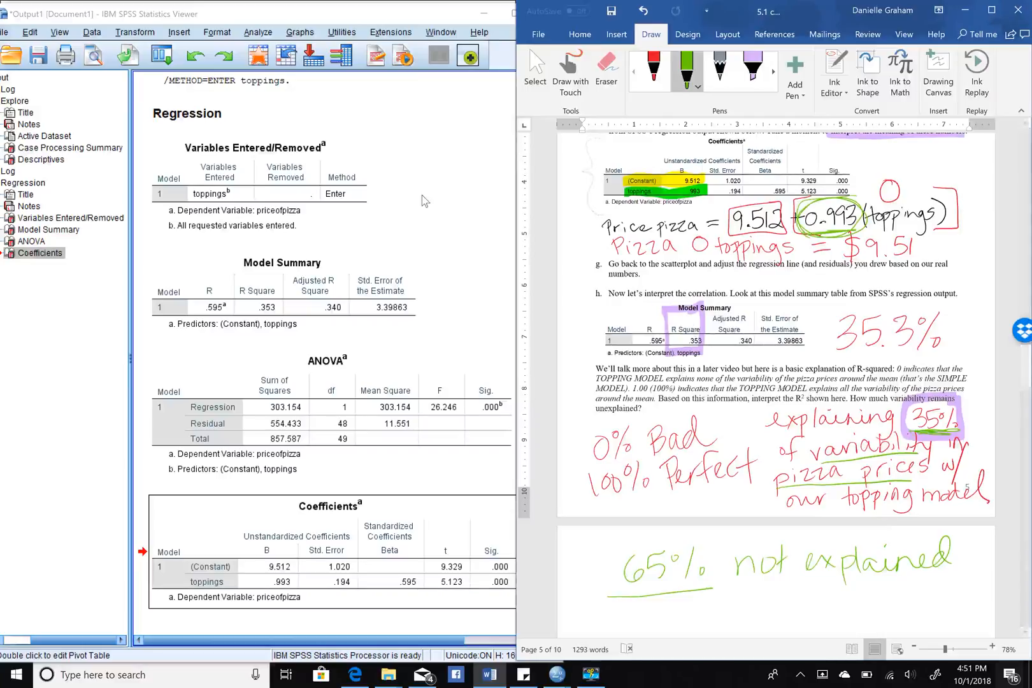
{"action": "left_click", "coordinate": [169, 231]}
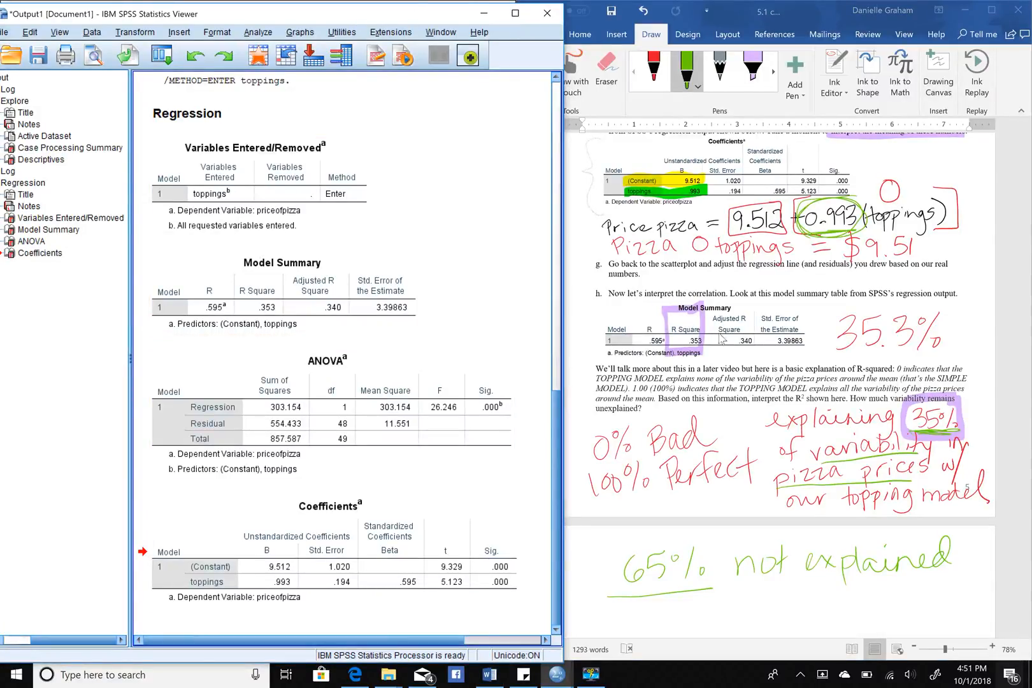
{"action": "left_click", "coordinate": [738, 405]}
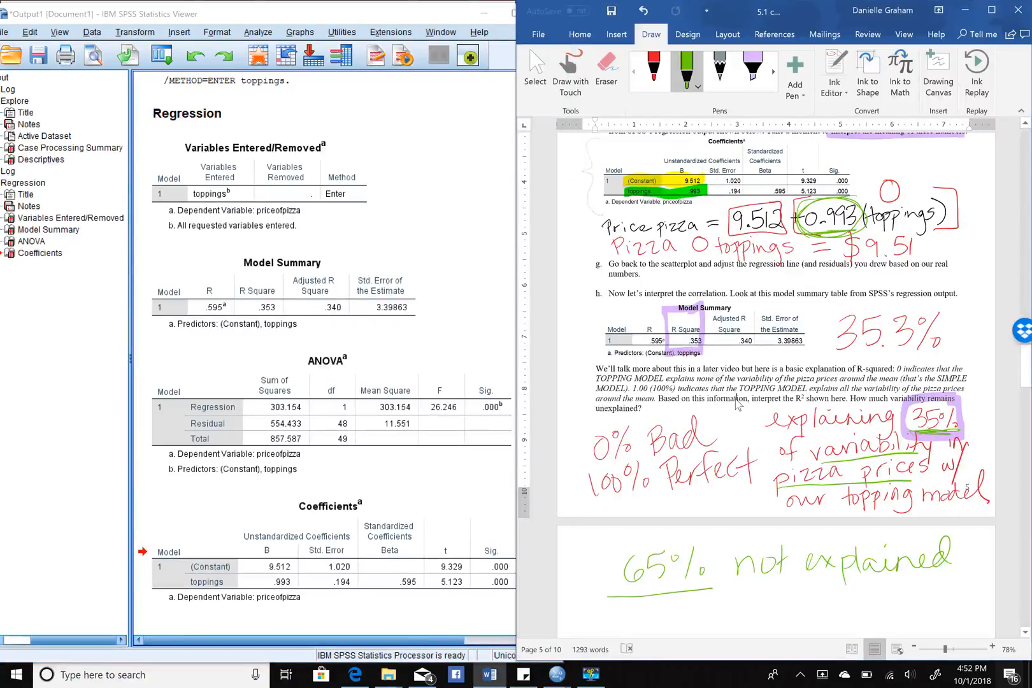
{"action": "scroll", "coordinate": [738, 404], "scroll_direction": "up", "scroll_amount": 3}
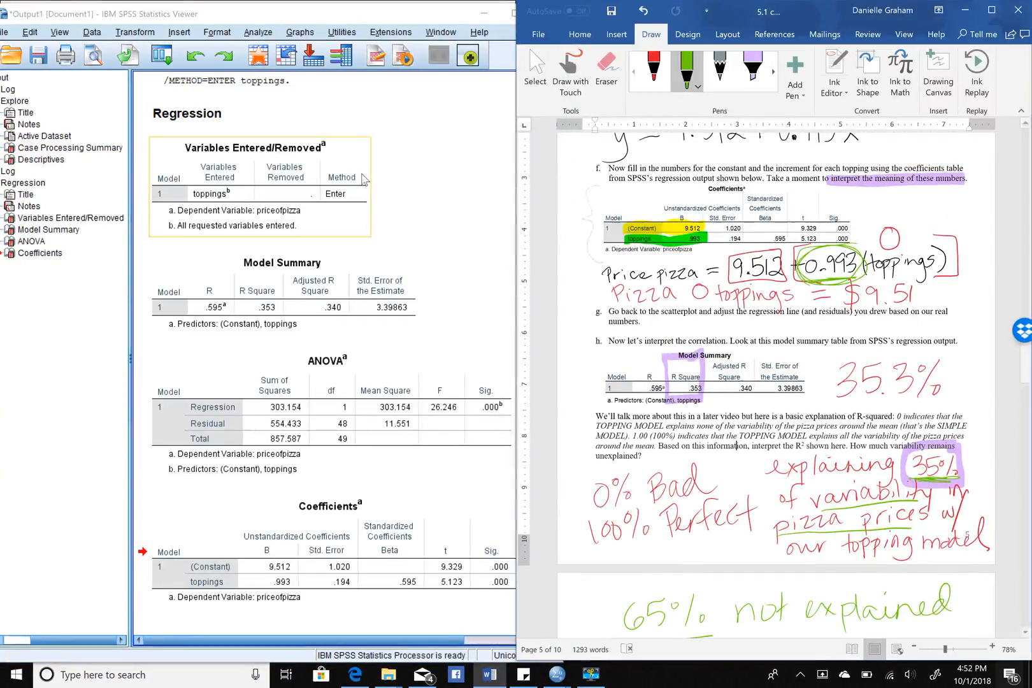
{"action": "left_click", "coordinate": [443, 150]}
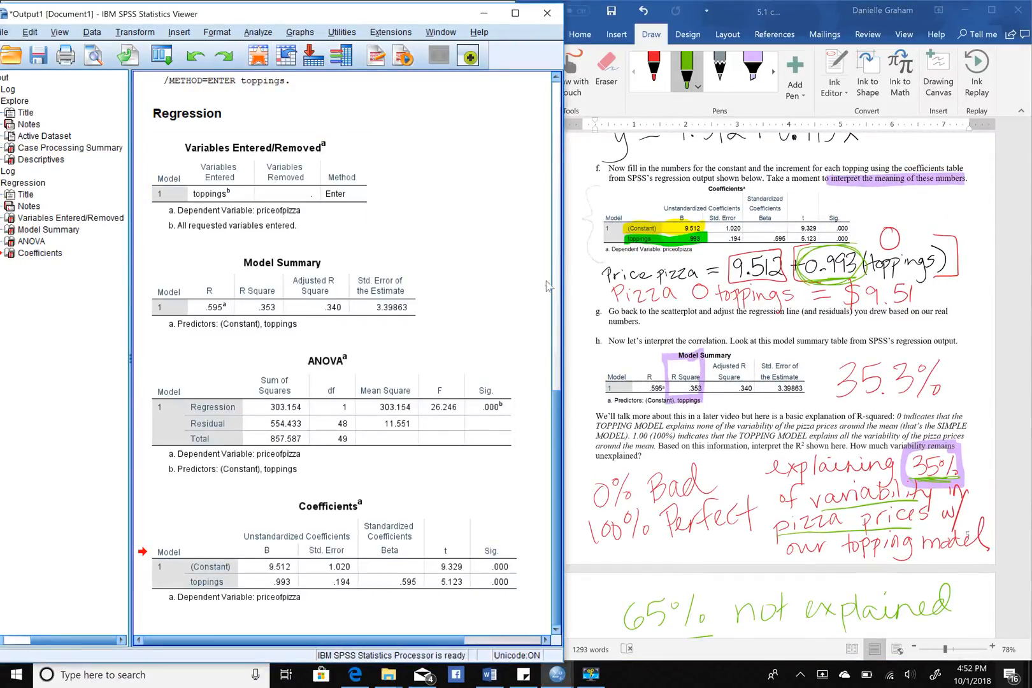
{"action": "scroll", "coordinate": [734, 389], "scroll_direction": "up", "scroll_amount": 5}
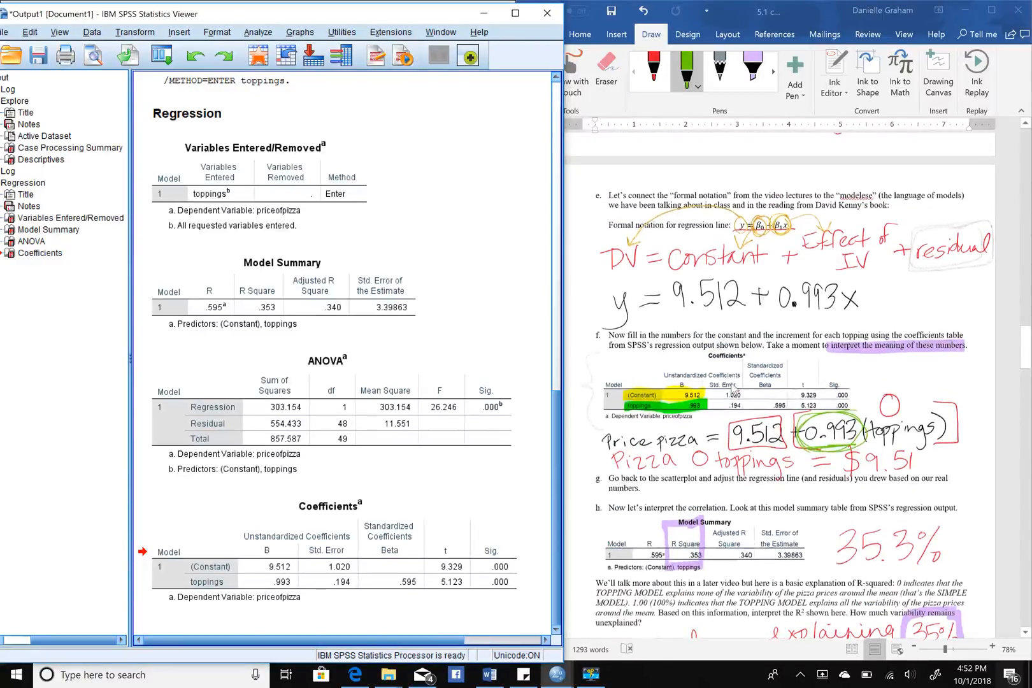
{"action": "scroll", "coordinate": [733, 386], "scroll_direction": "down", "scroll_amount": 3}
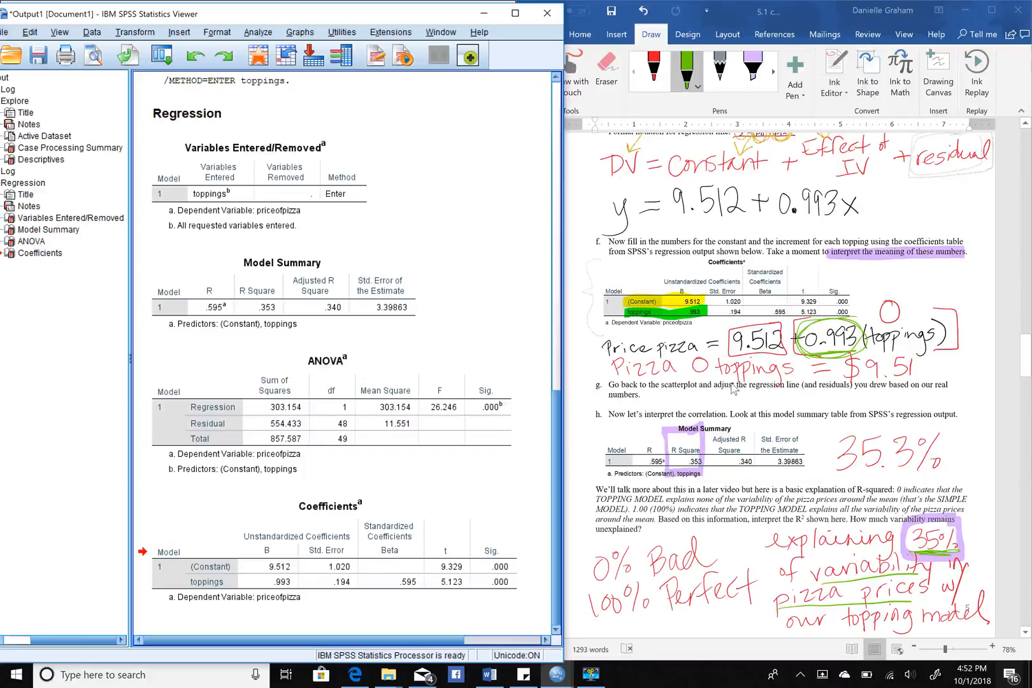
{"action": "left_click", "coordinate": [592, 678]}
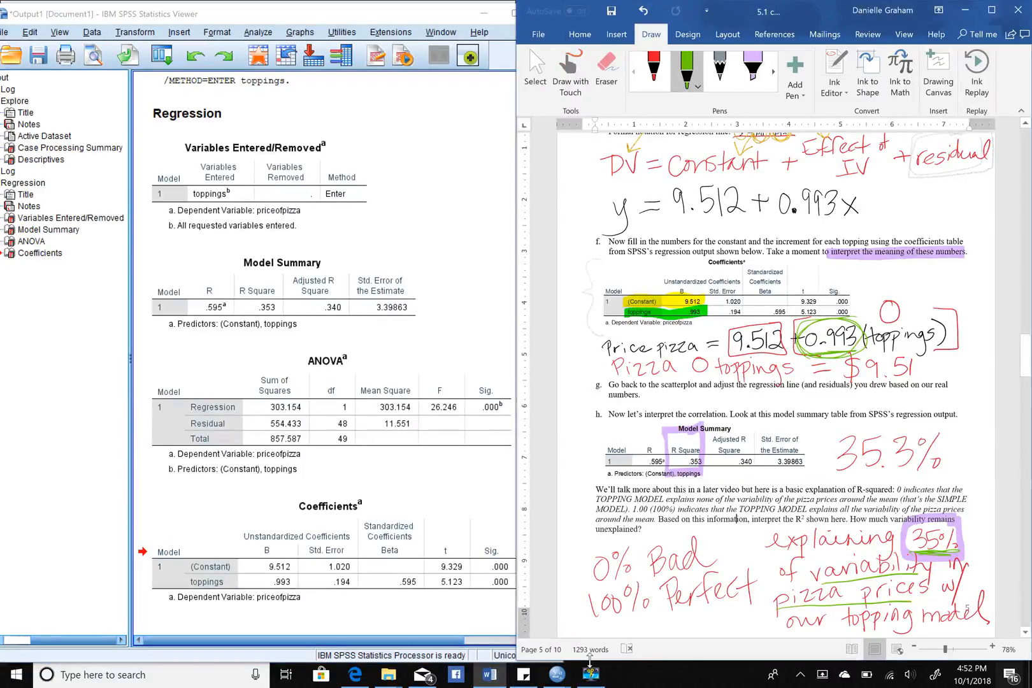
{"action": "left_click", "coordinate": [592, 679]}
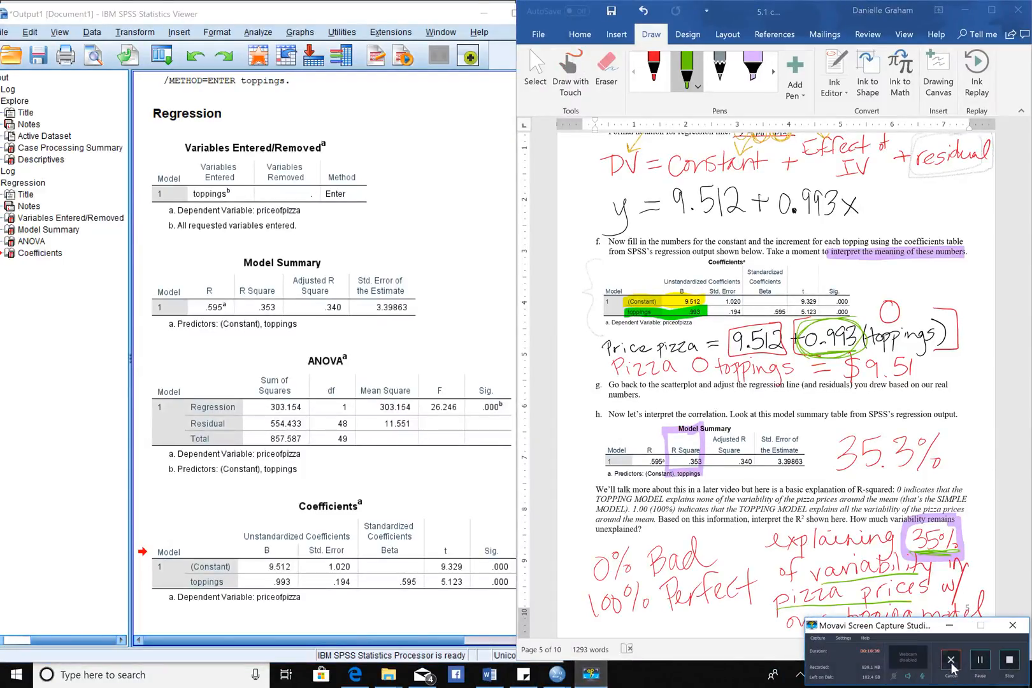